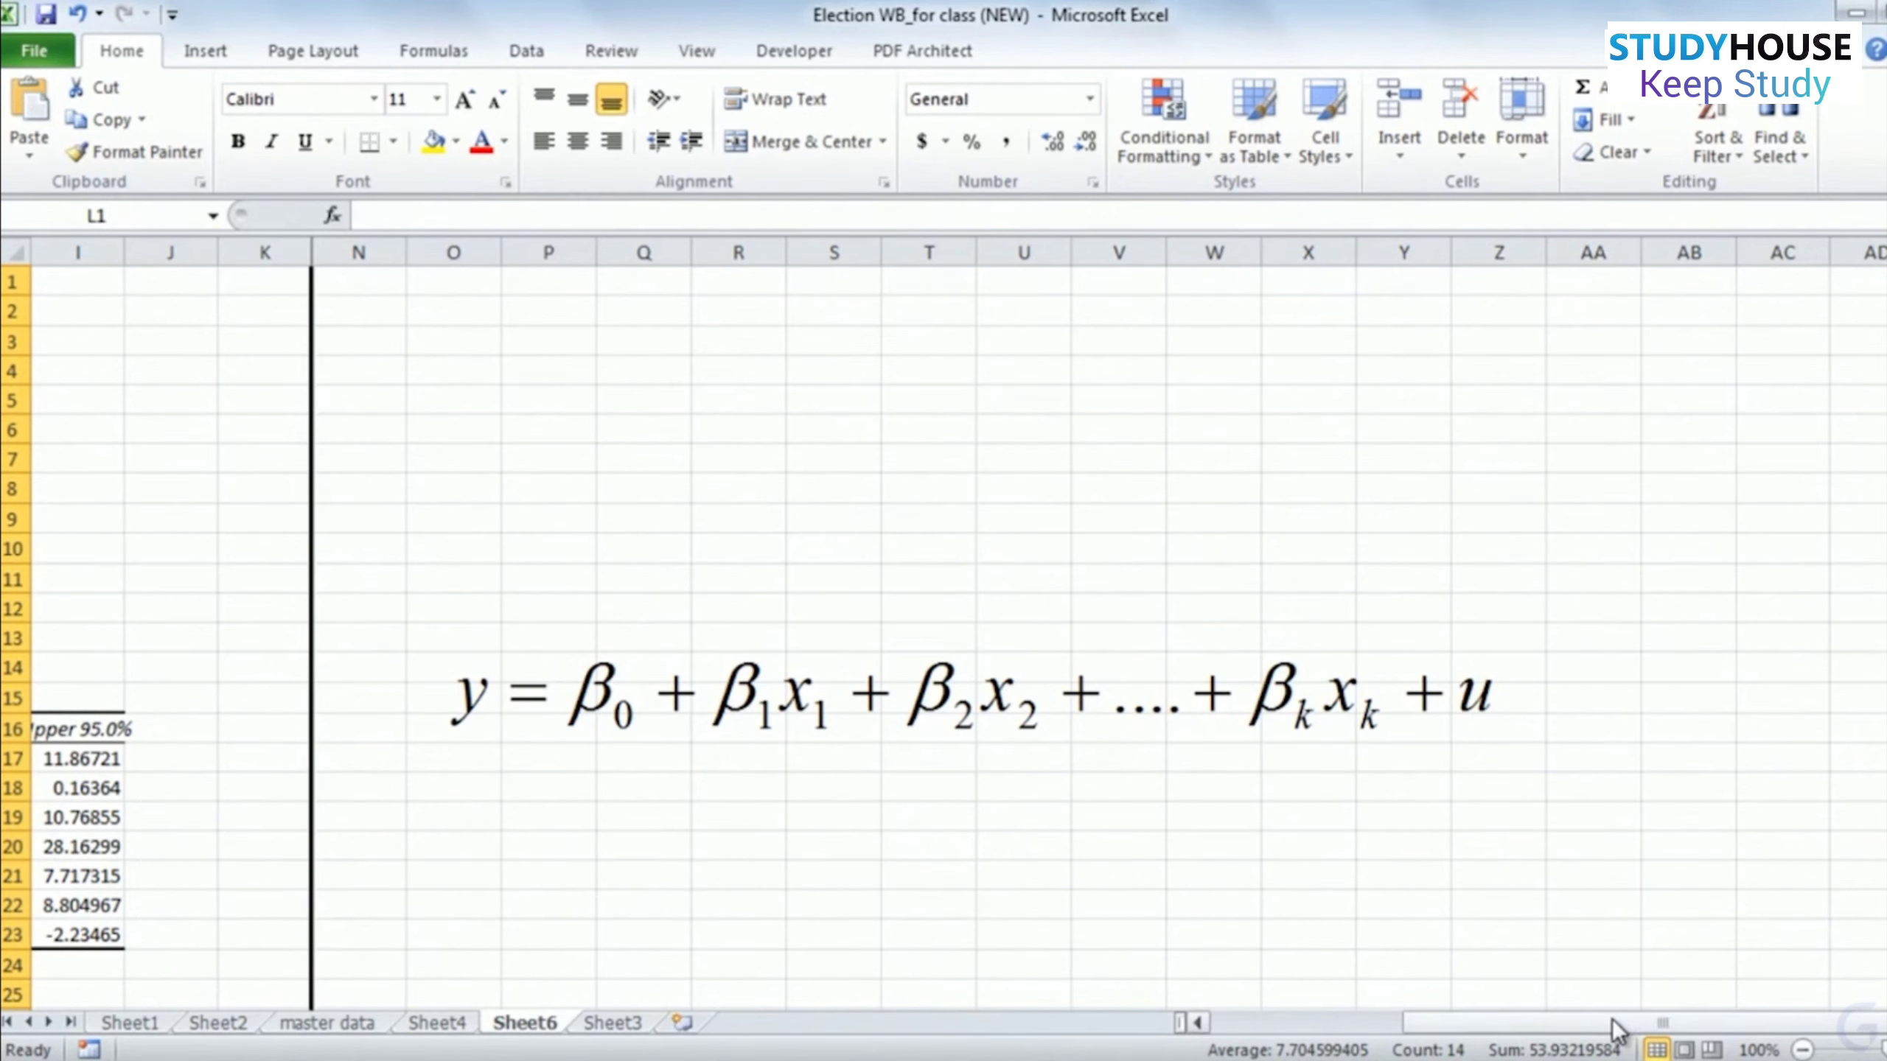
- Bring the regression summary output on Sheet6 into view and inspect the Adjusted R Square value
left_click_drag(1613, 1022, 1418, 1022)
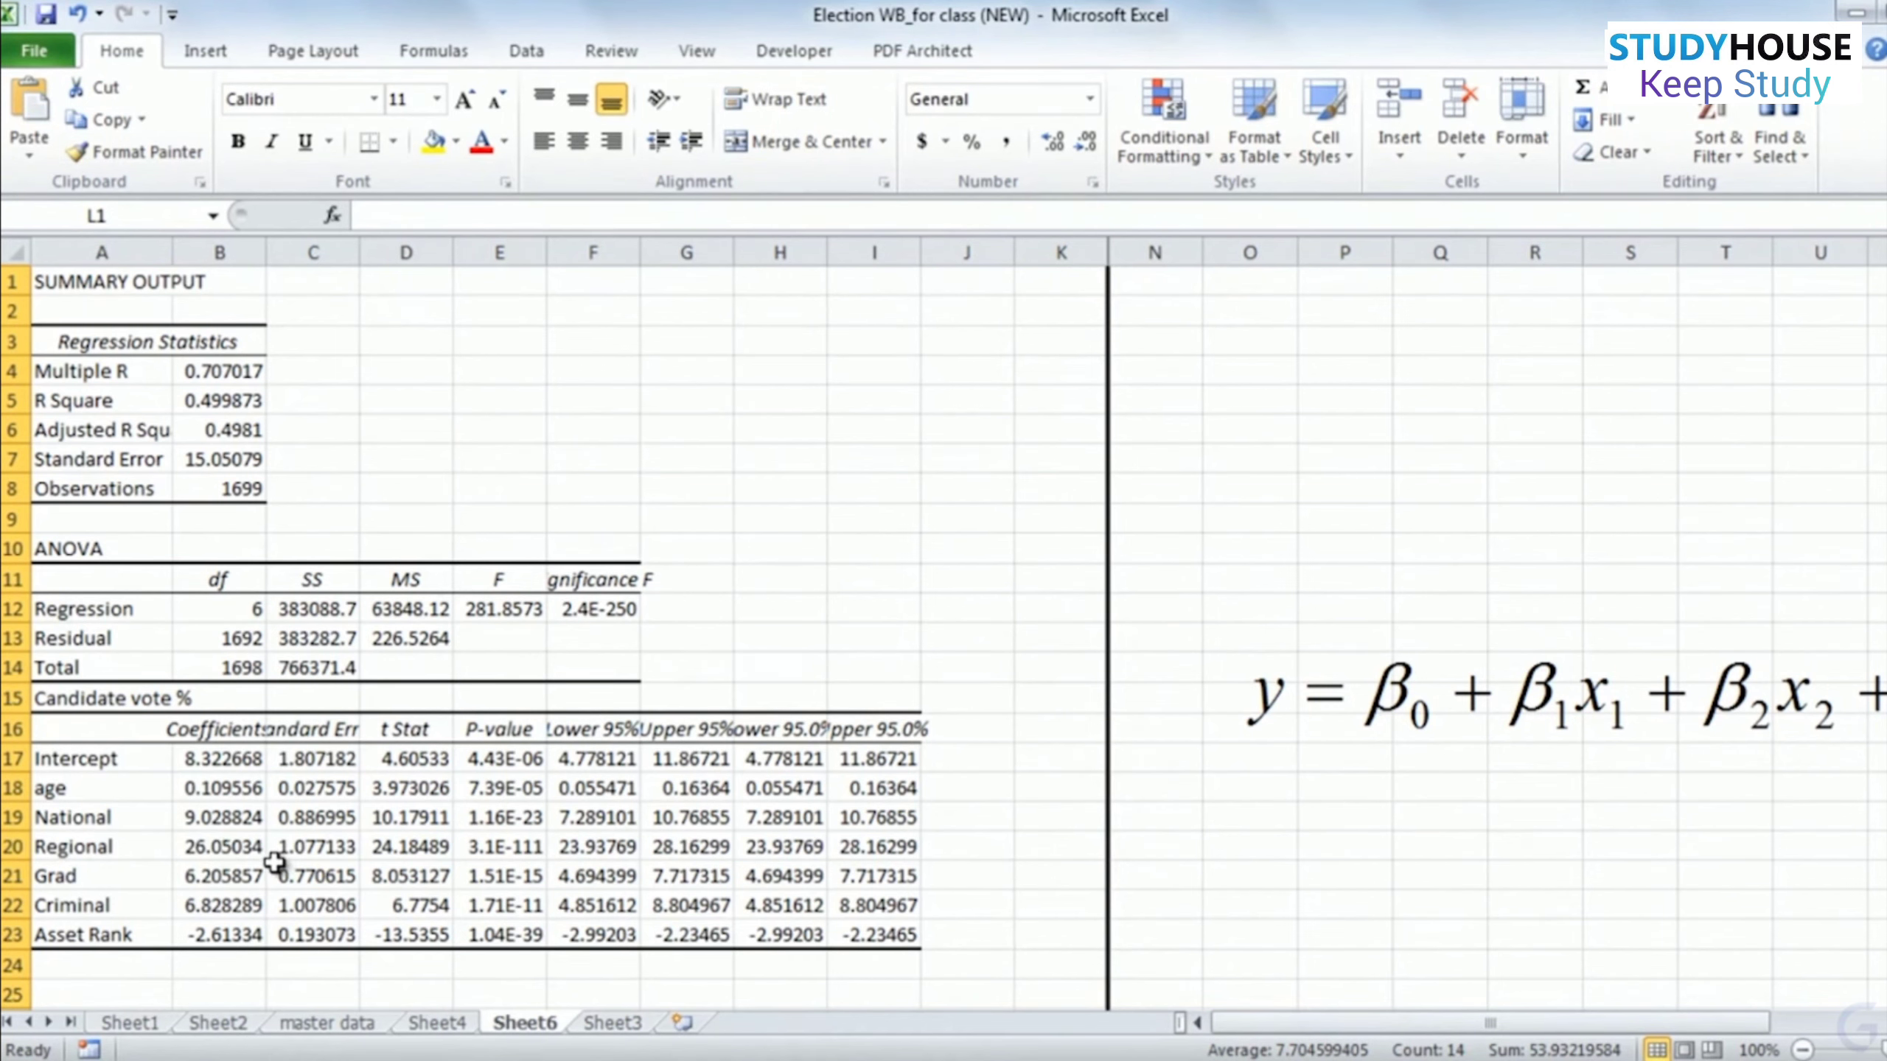
mouse_move(1460, 1020)
left_mouse_down()
mouse_move(1589, 1020)
mouse_move(1442, 1022)
left_mouse_up()
left_click(99, 430)
left_click(241, 430)
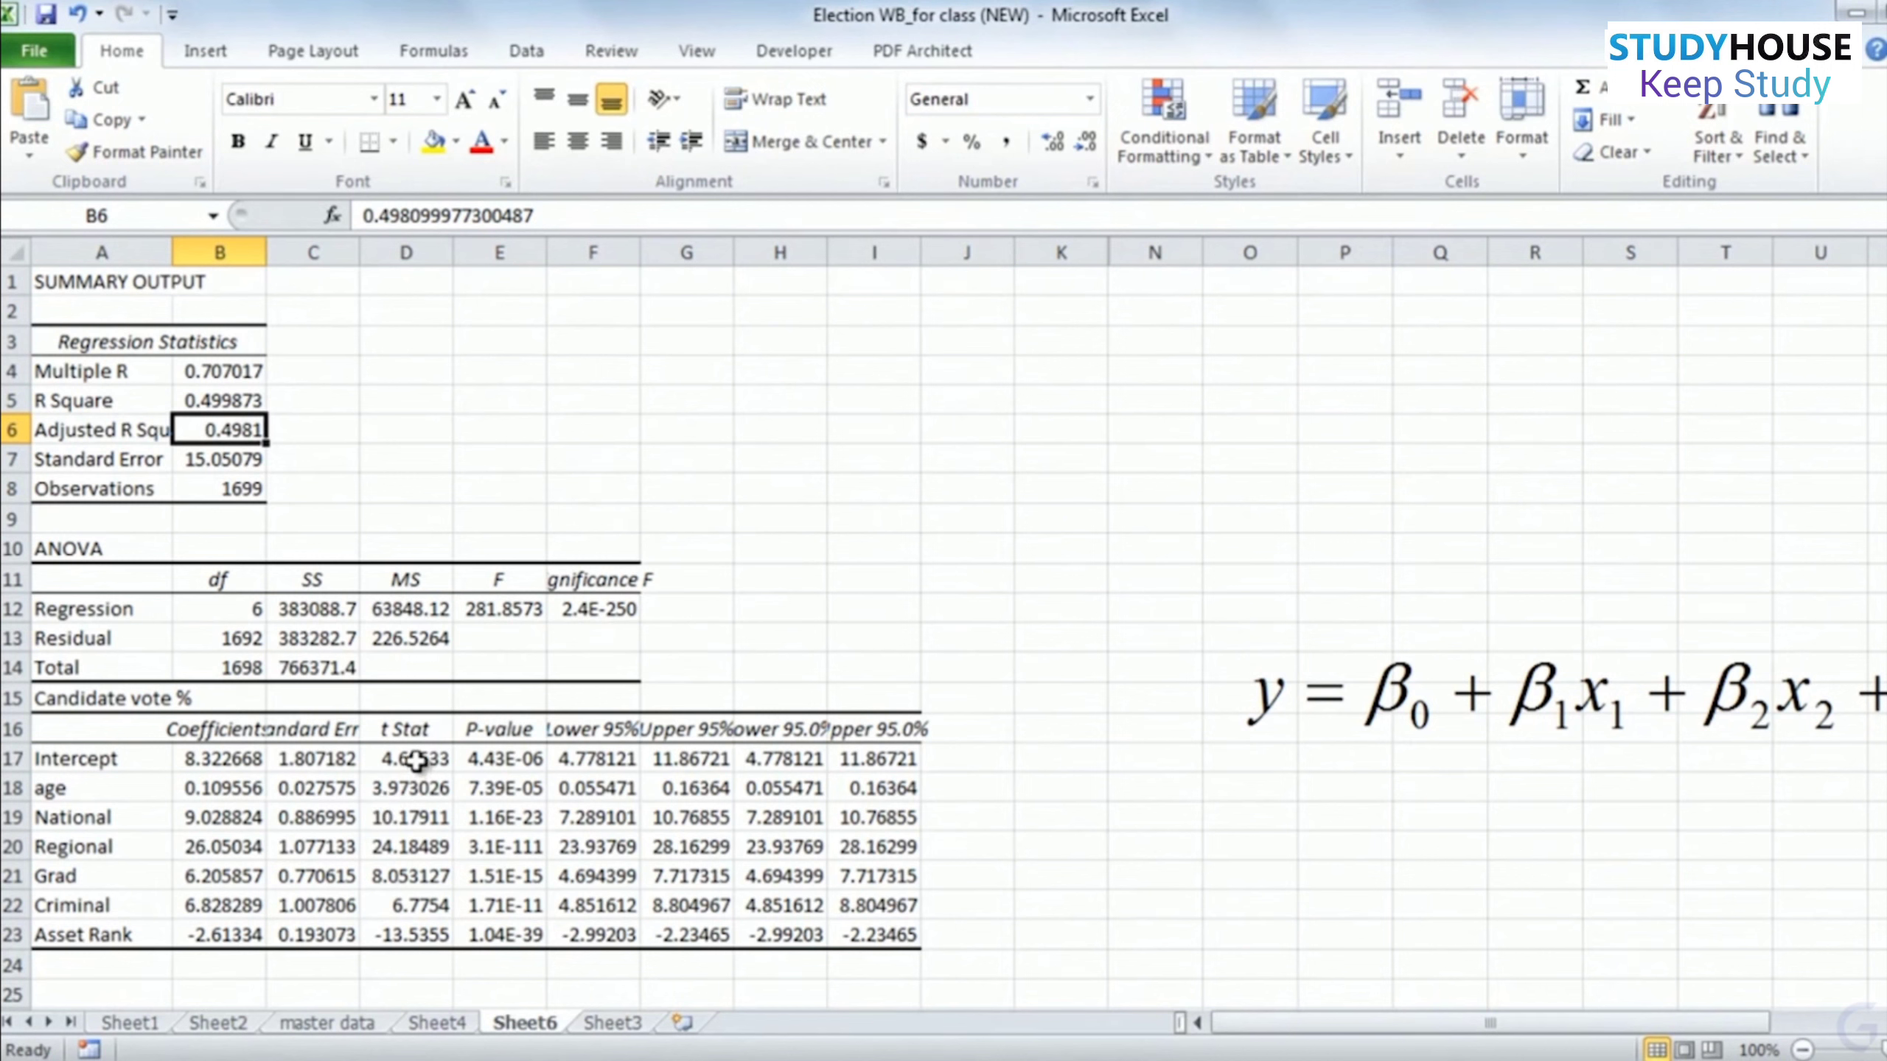
- Calculate the t statistics in K17:K23 by dividing each coefficient by its standard error, starting with =B17/C17 and filling down
left_click(1040, 755)
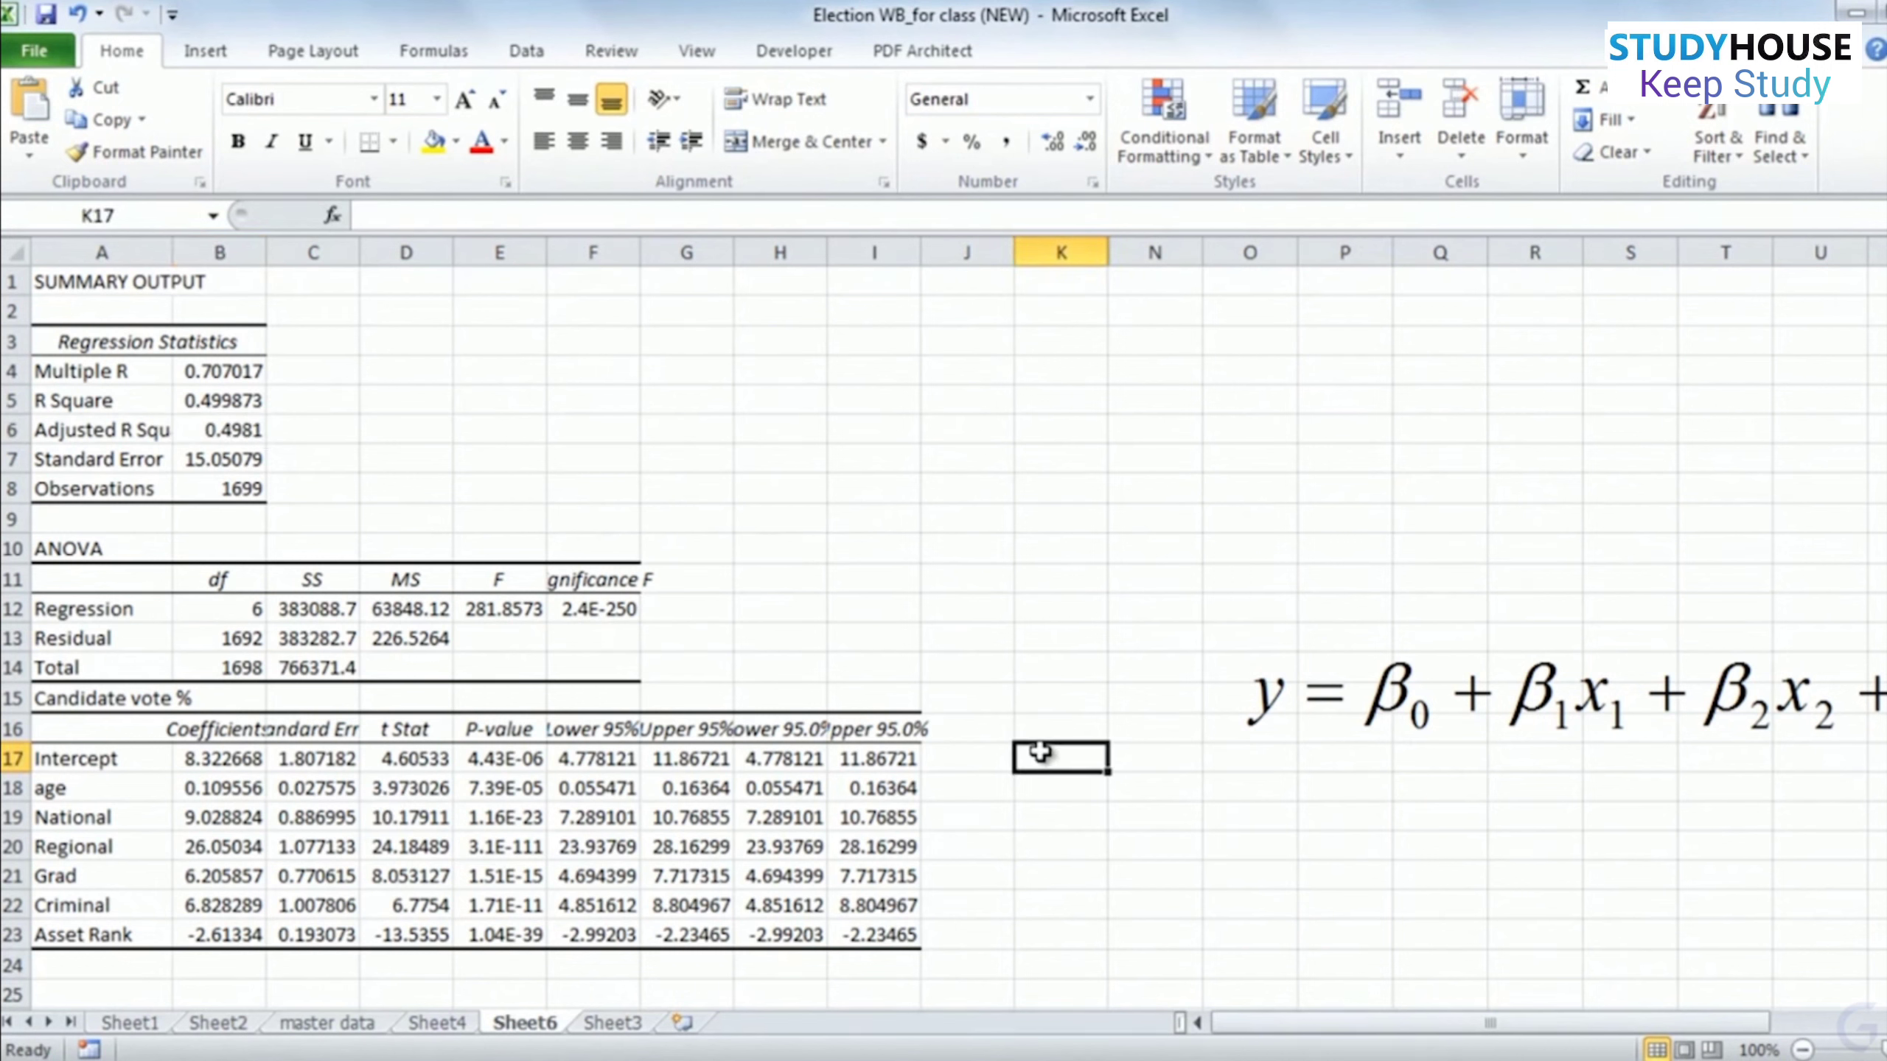
type("=")
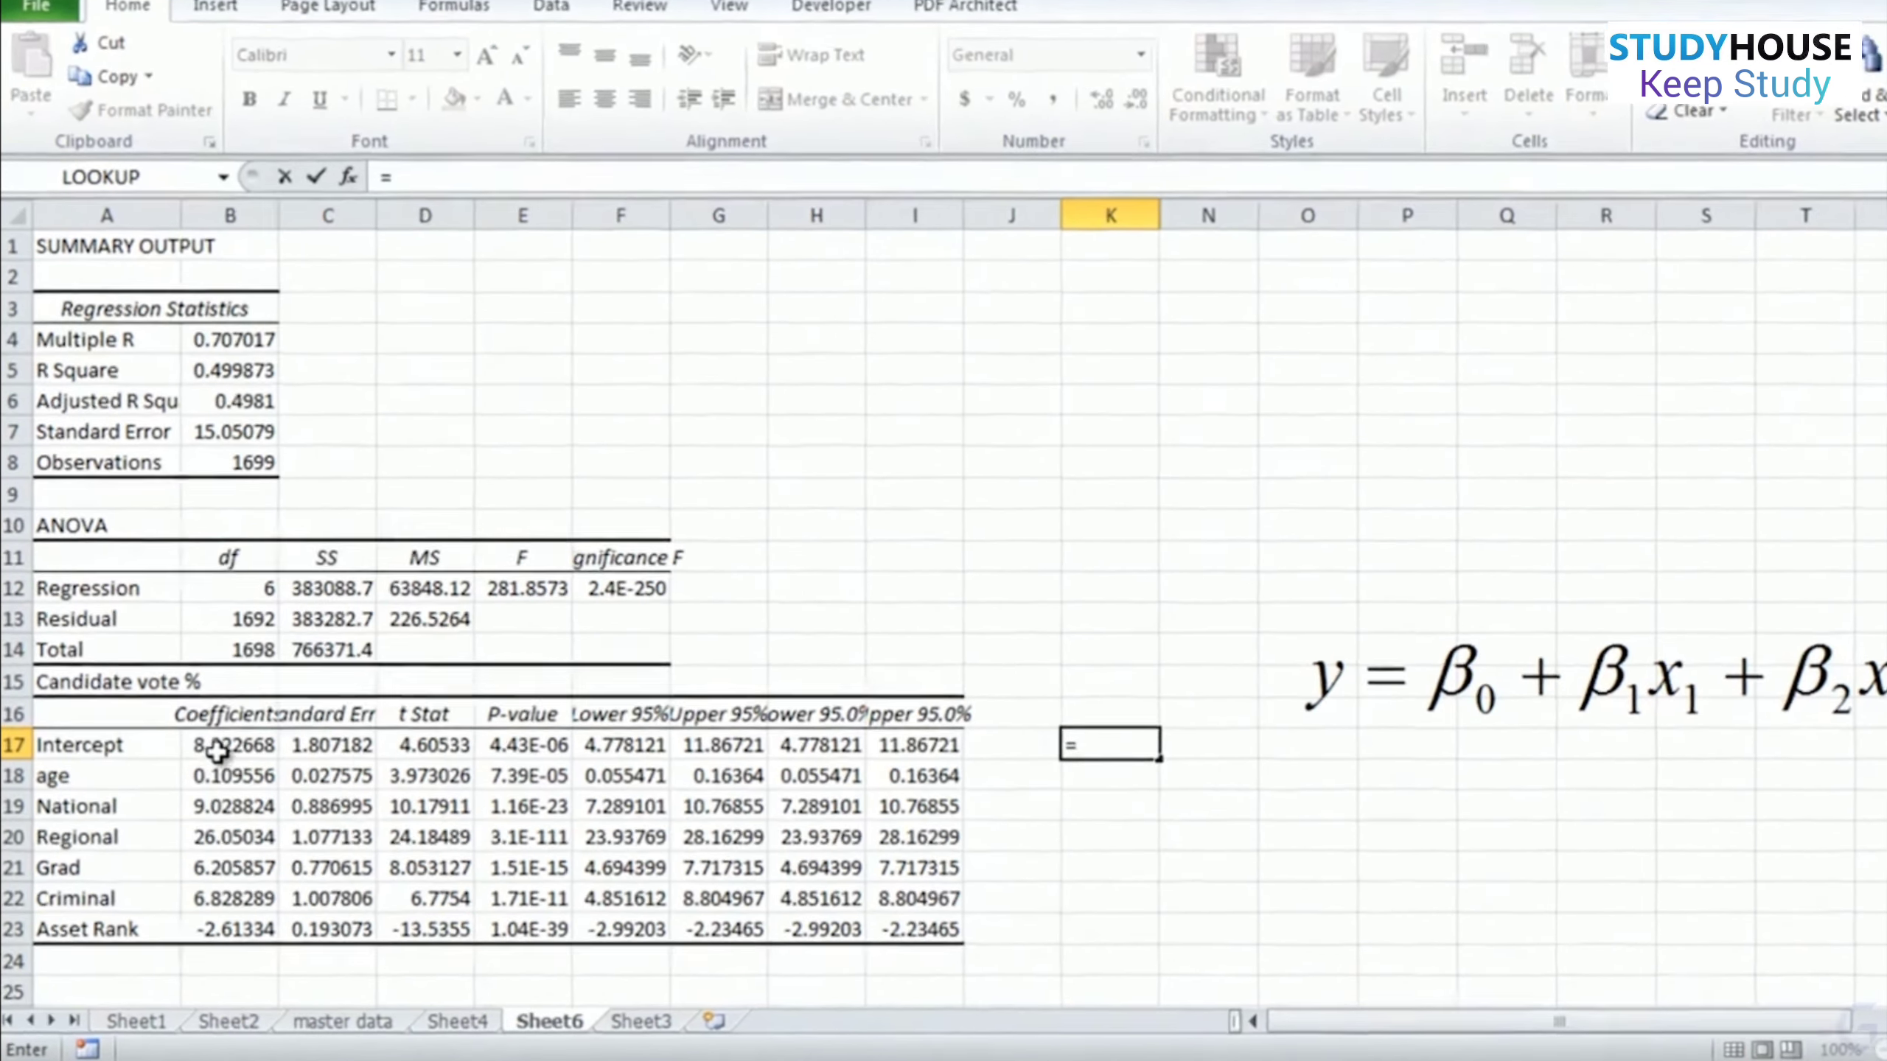
left_click(222, 758)
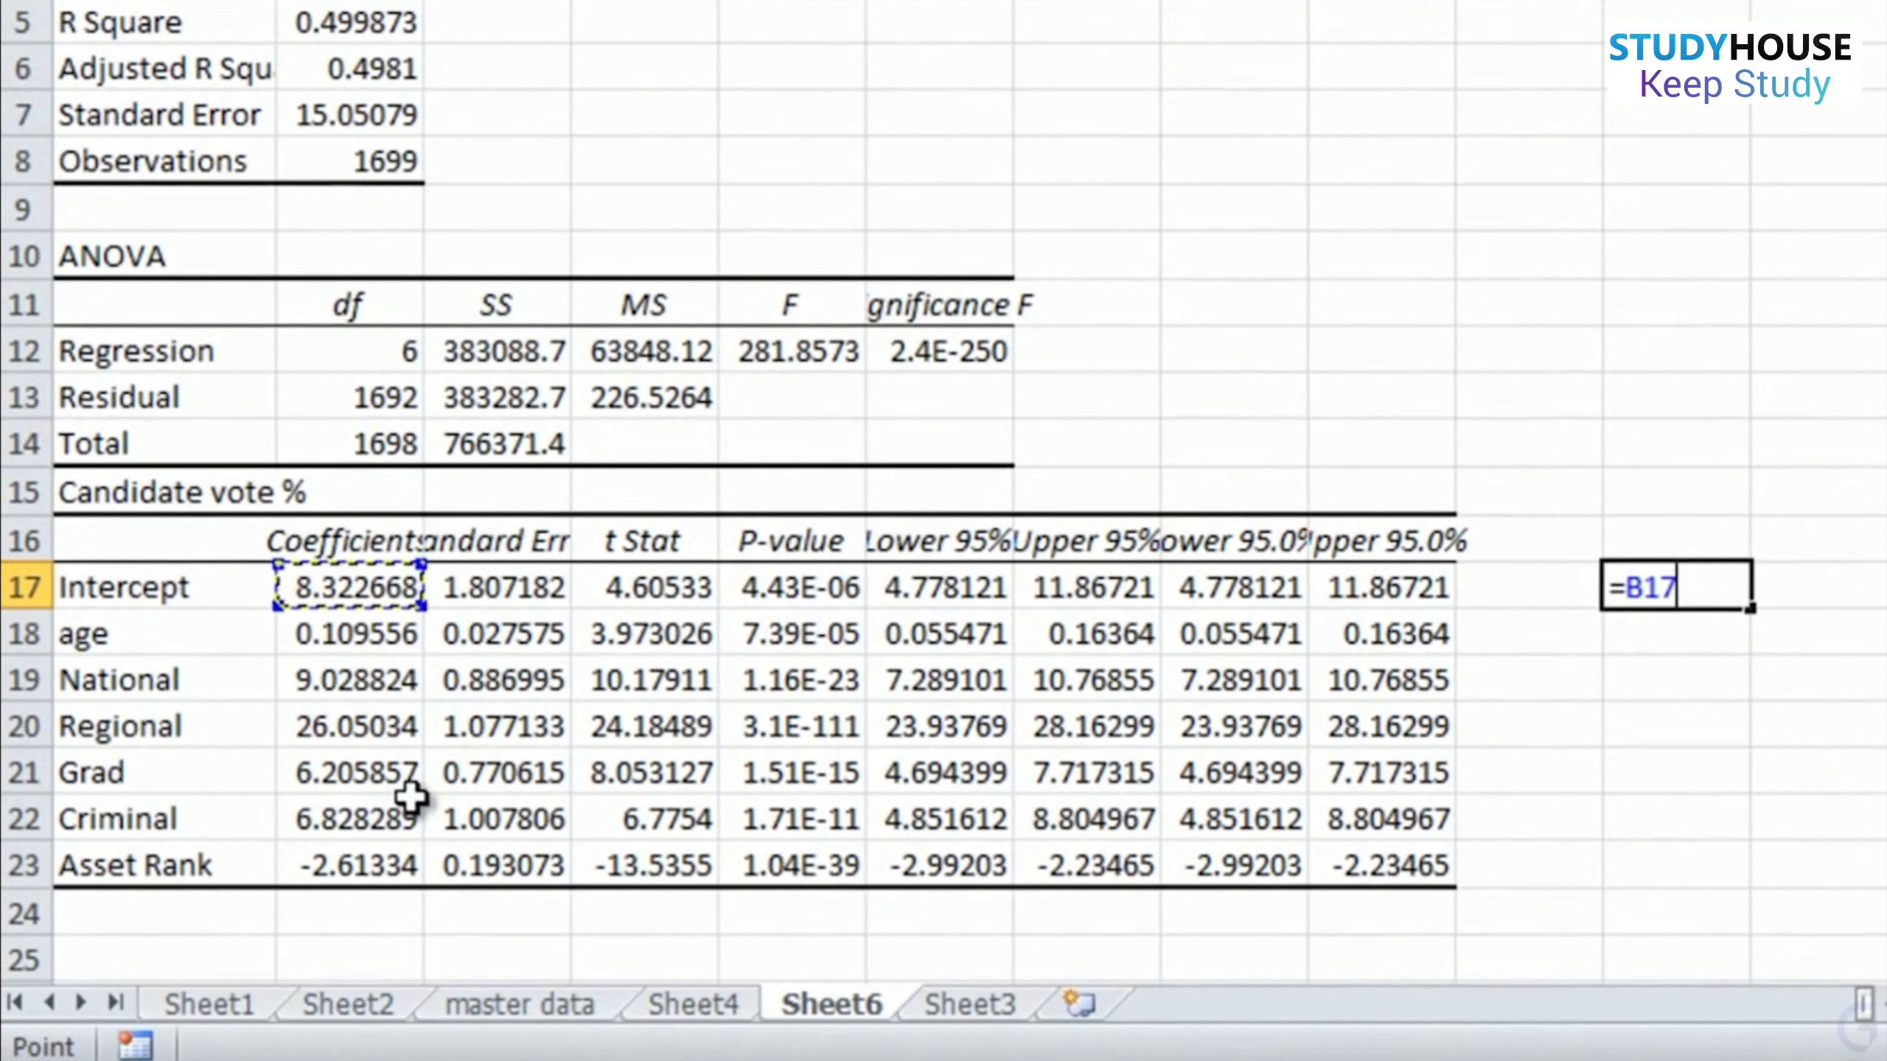
type("/")
left_click(485, 587)
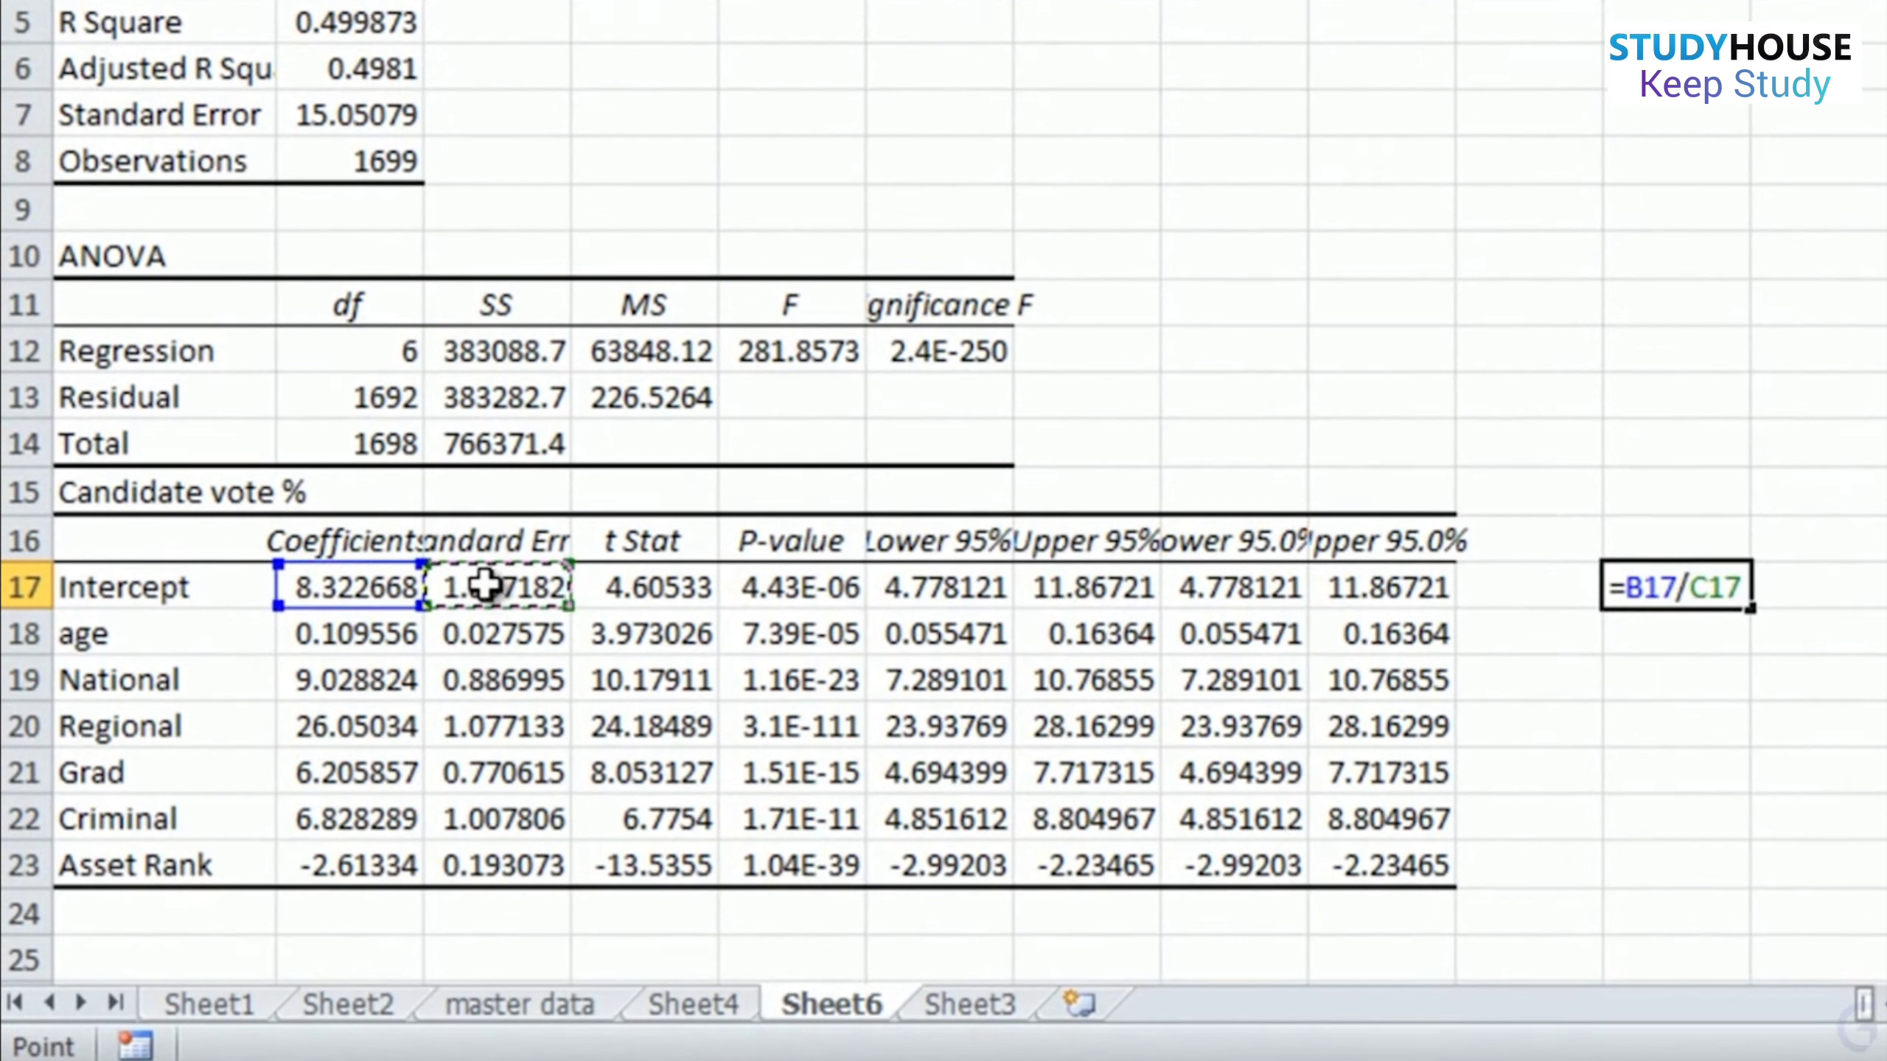
key("Return")
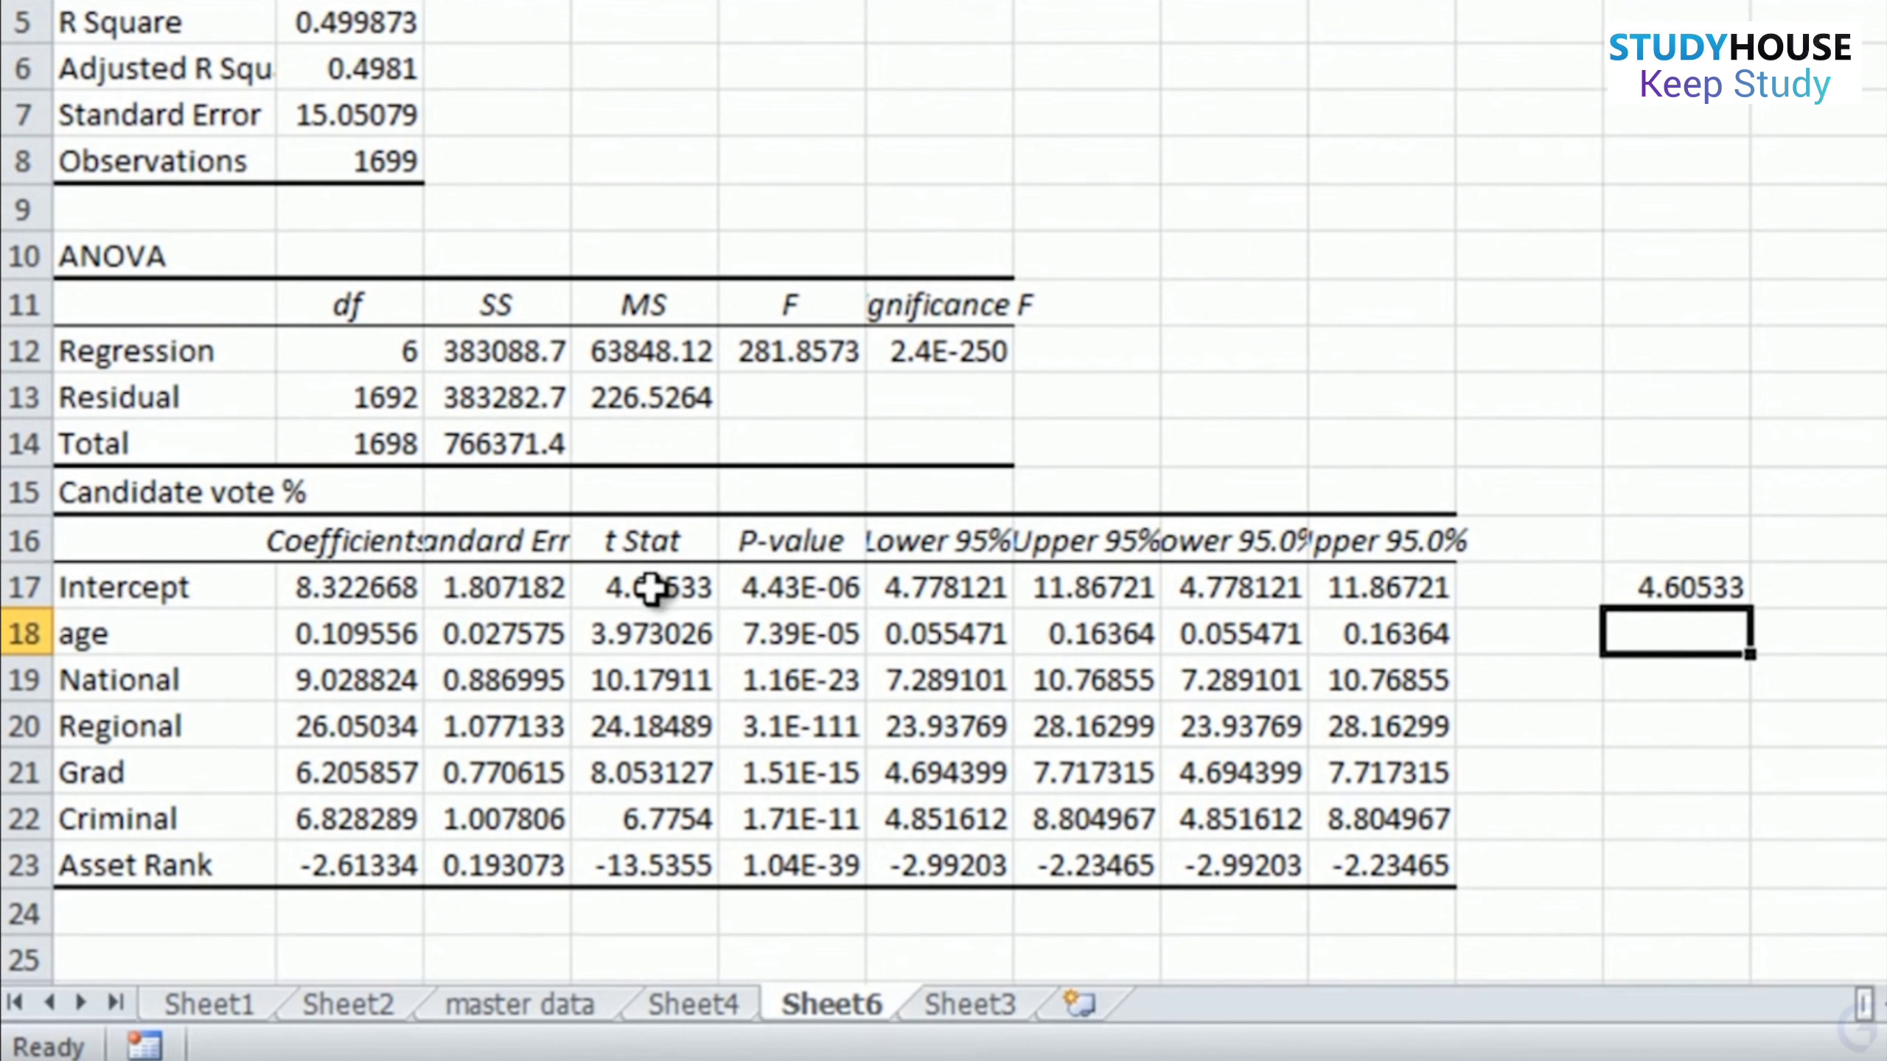
left_click(1653, 587)
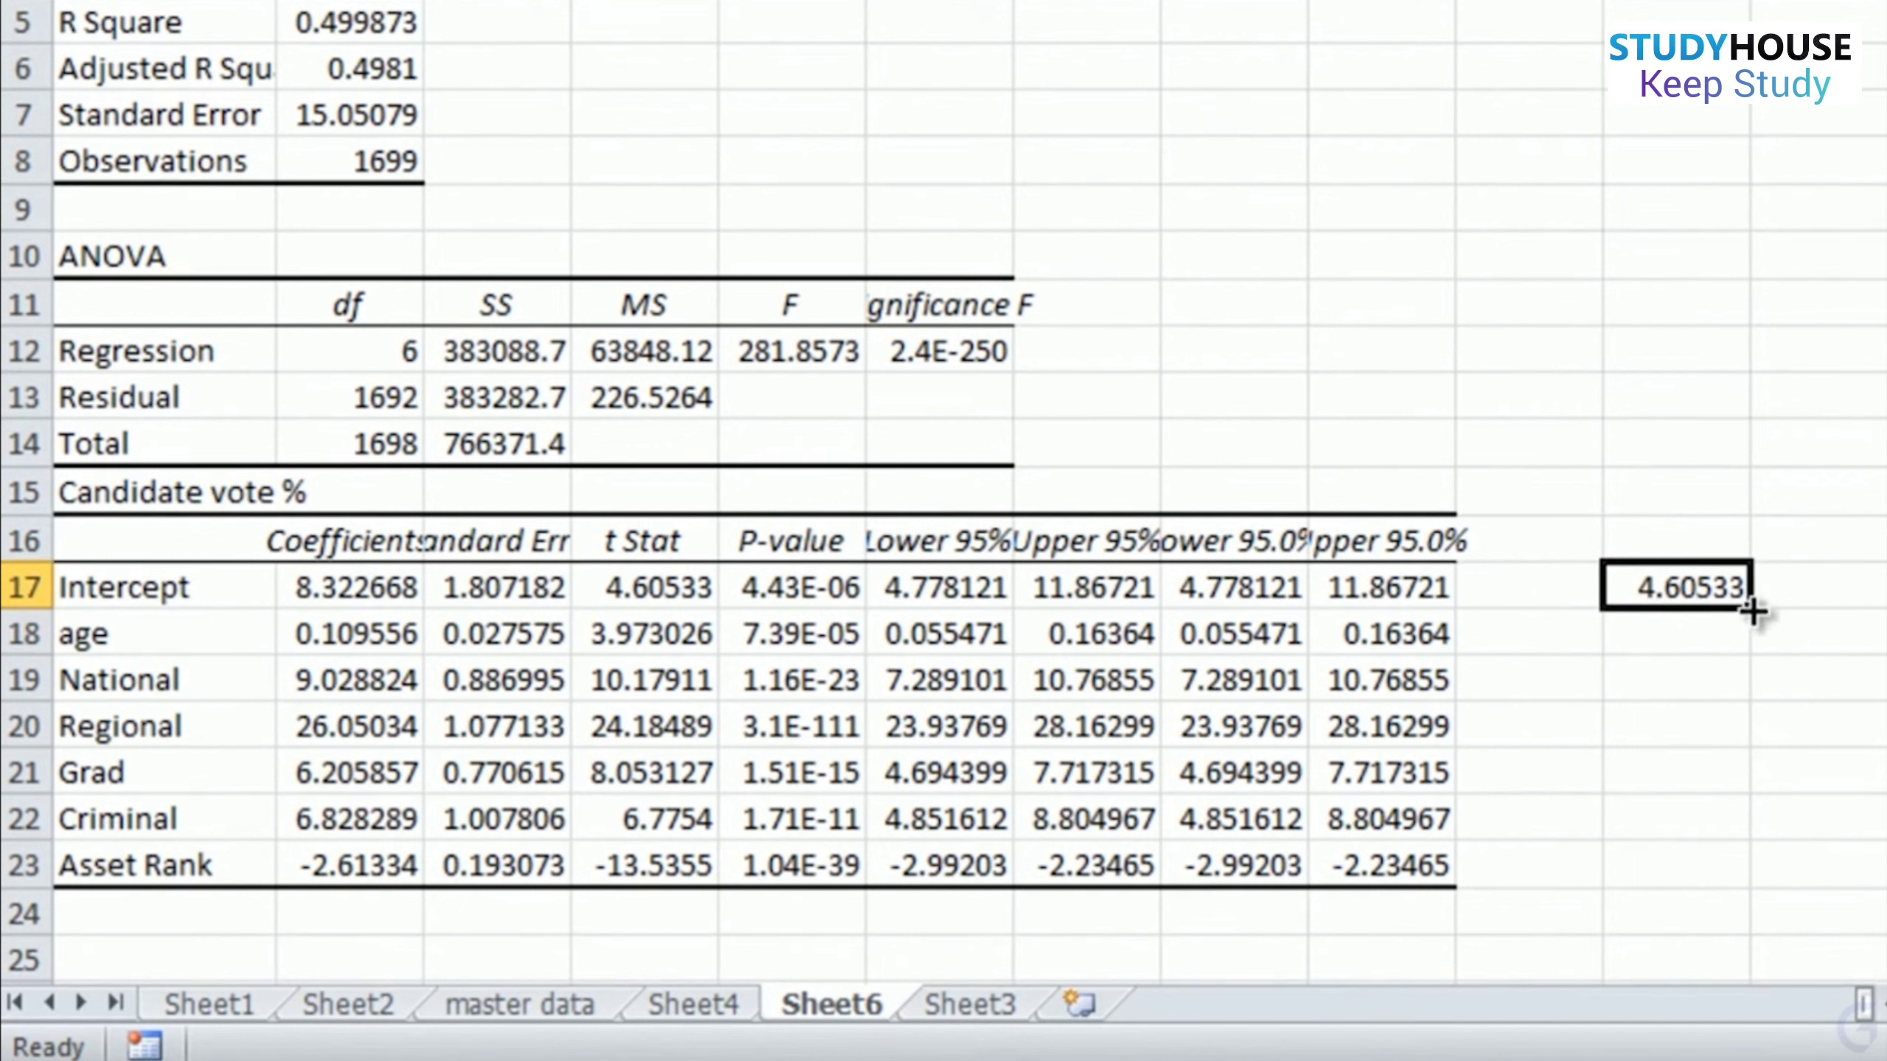
left_click_drag(1751, 609, 1753, 892)
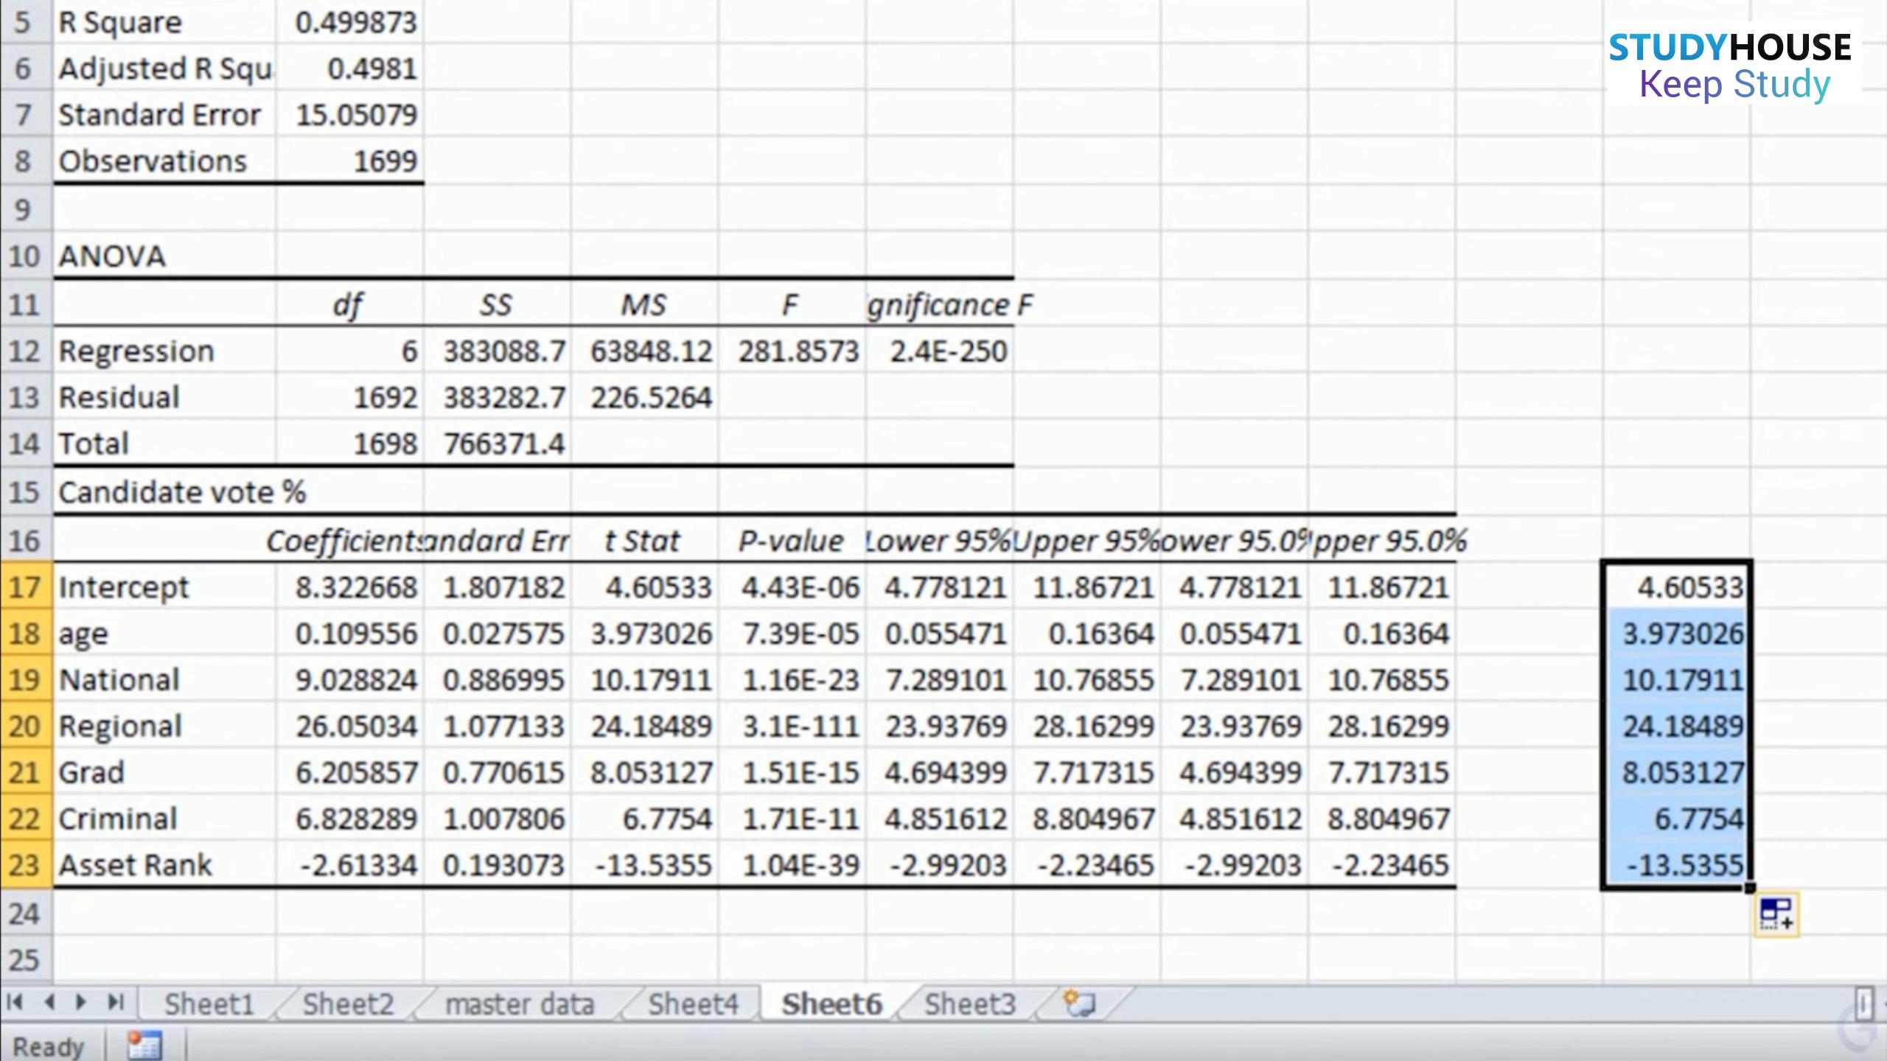
- Calculate the confidence levels in N17:N23 as one minus the P-value, starting with =1-E17 and filling down
left_click(1865, 588)
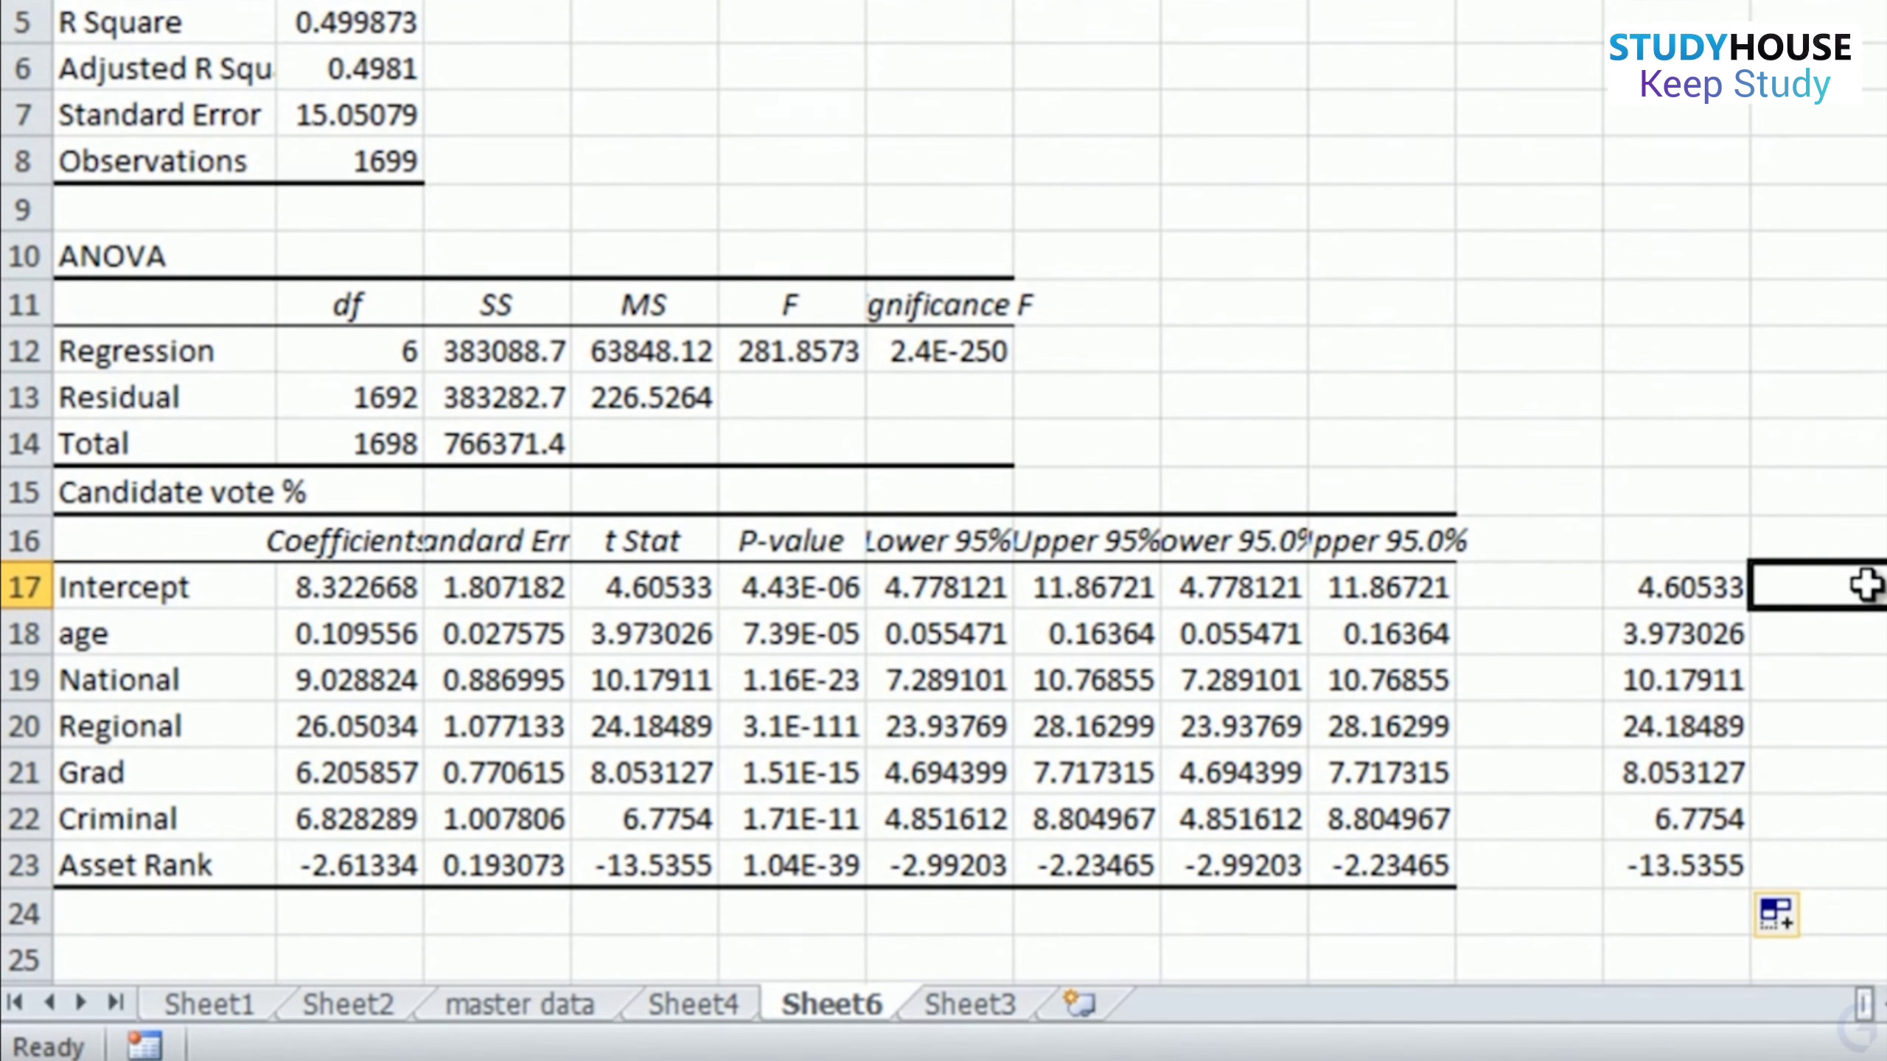
type("=")
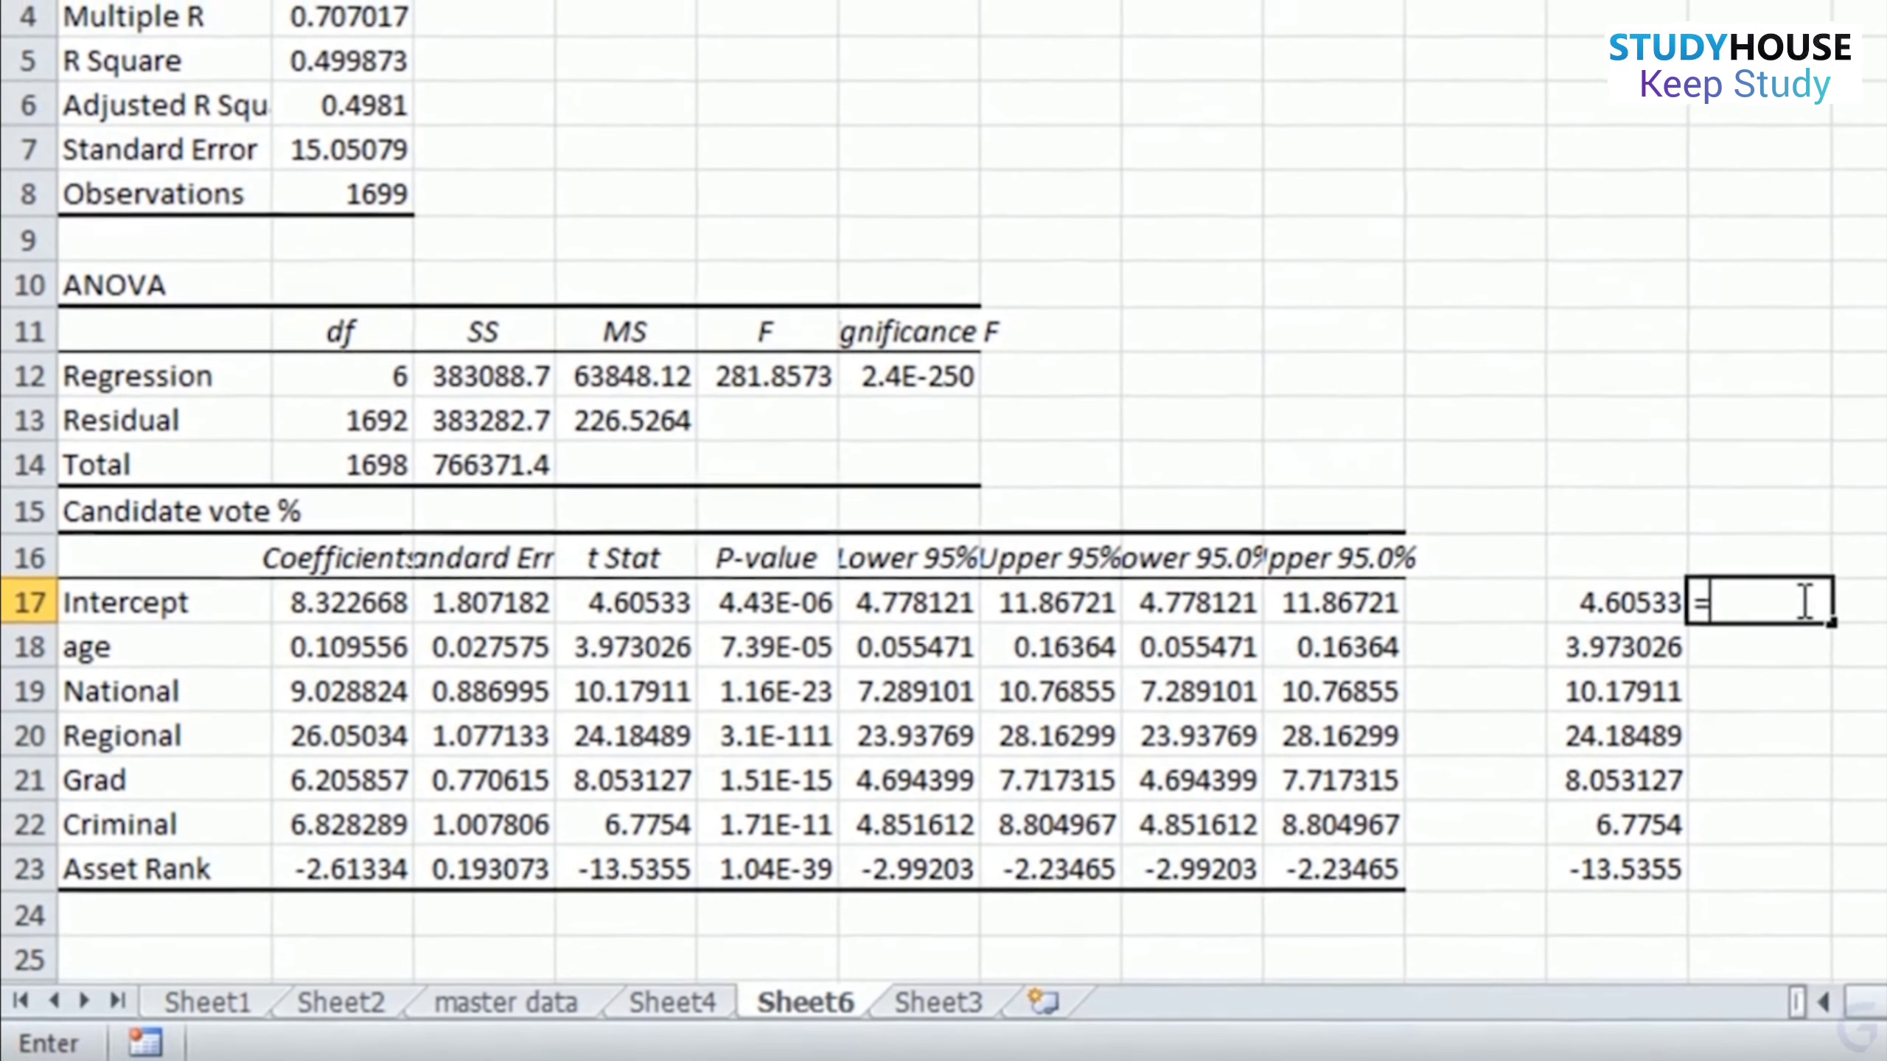
type("1-")
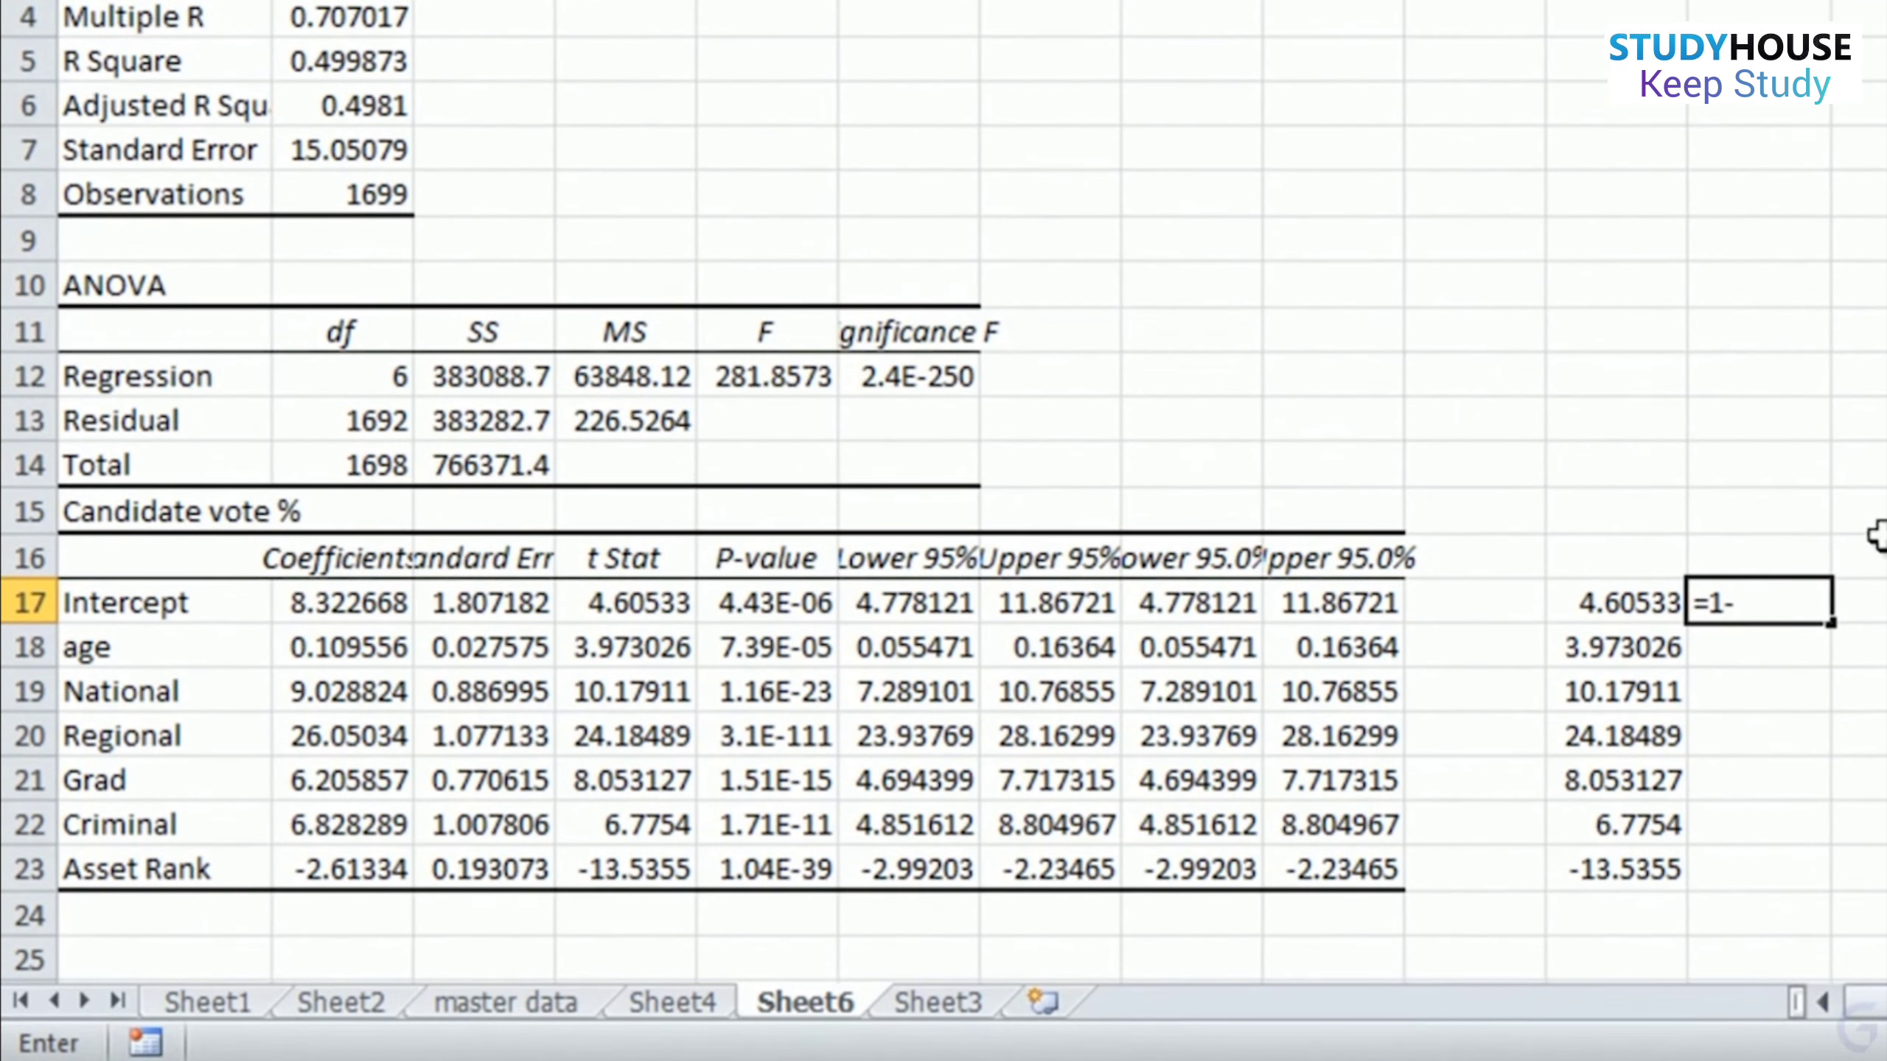
left_click(784, 610)
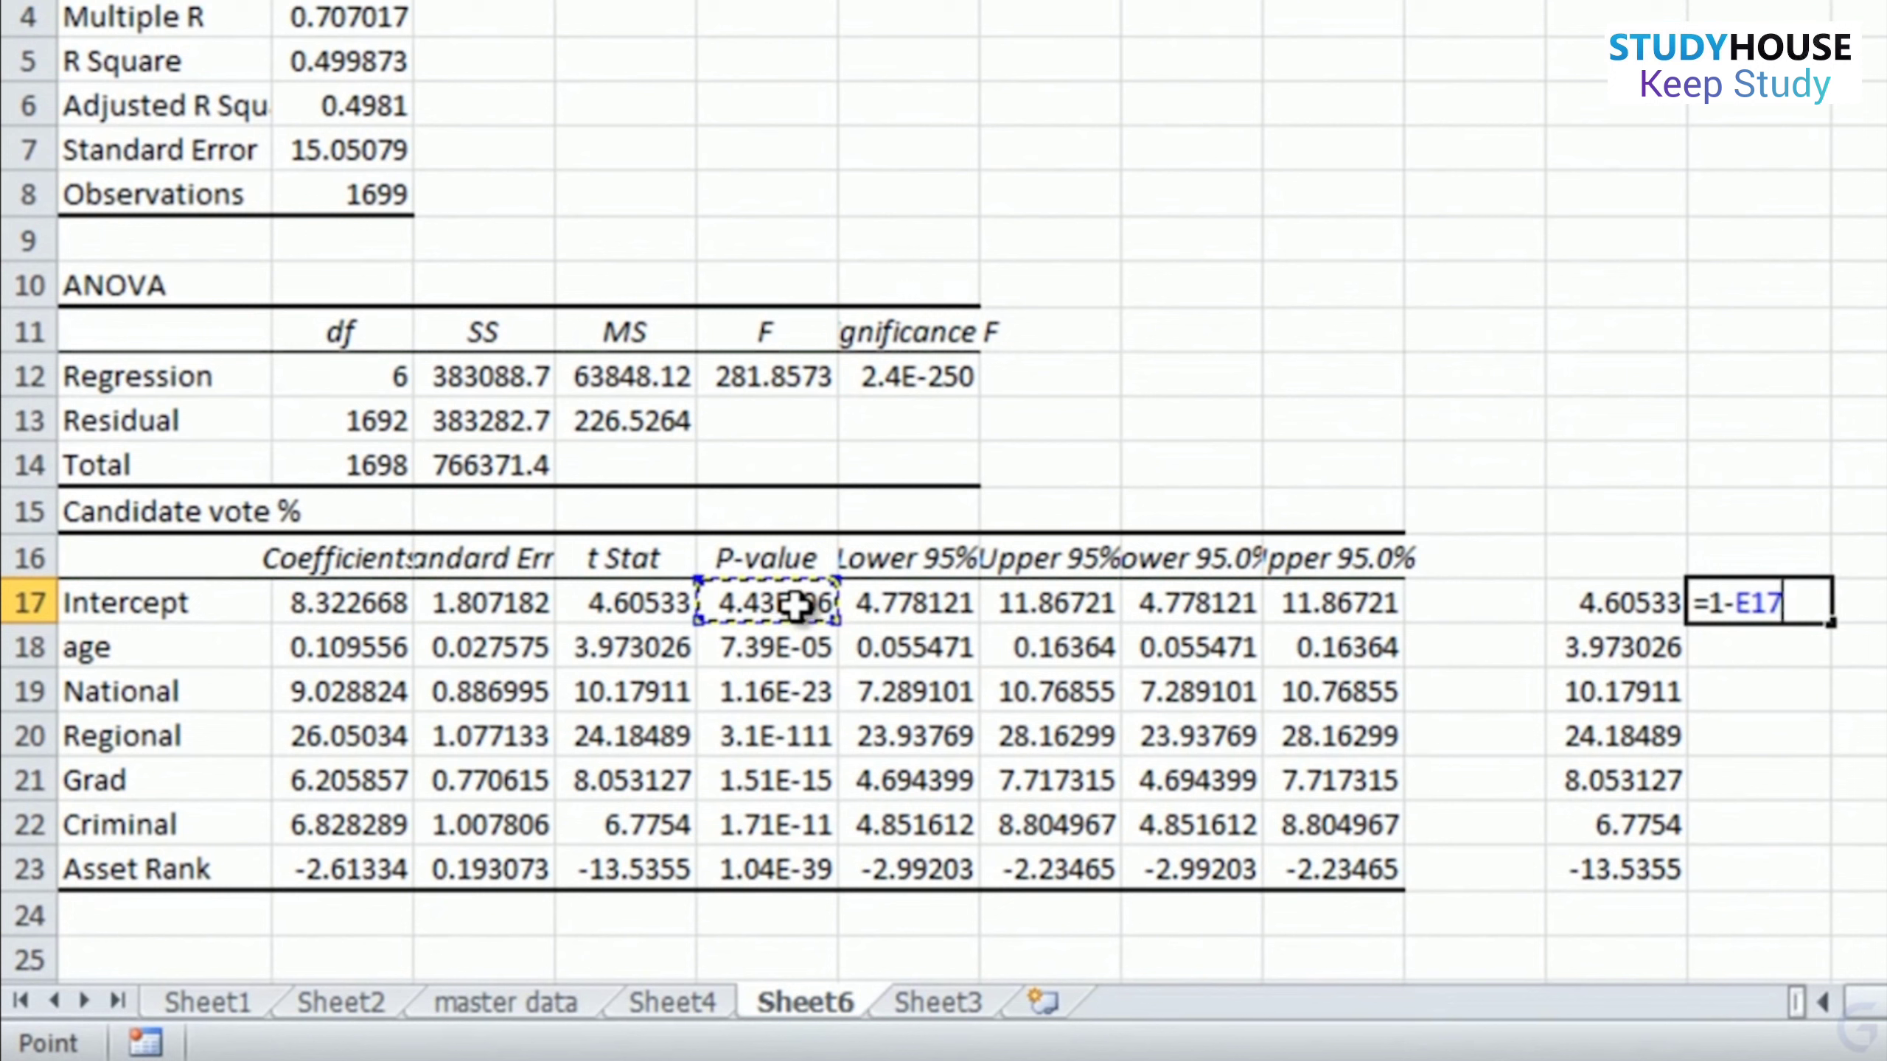
key("Return")
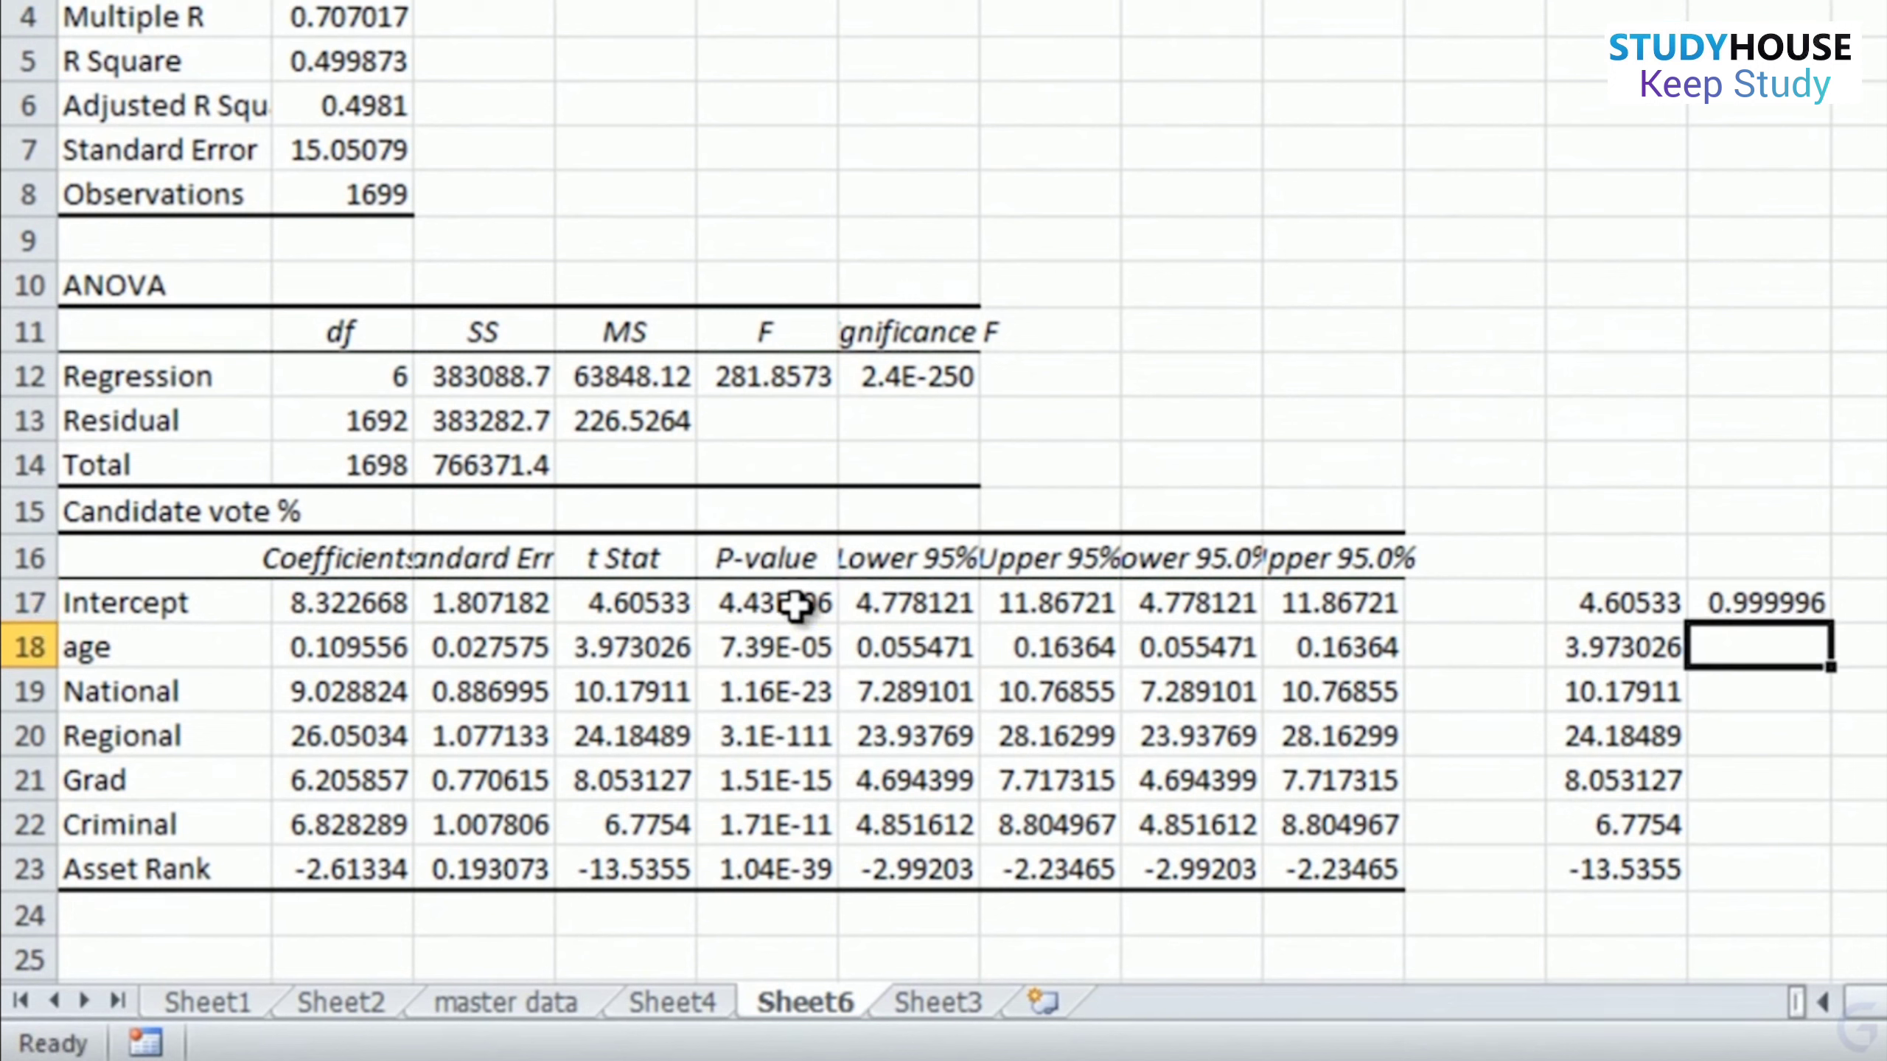
left_click(1783, 603)
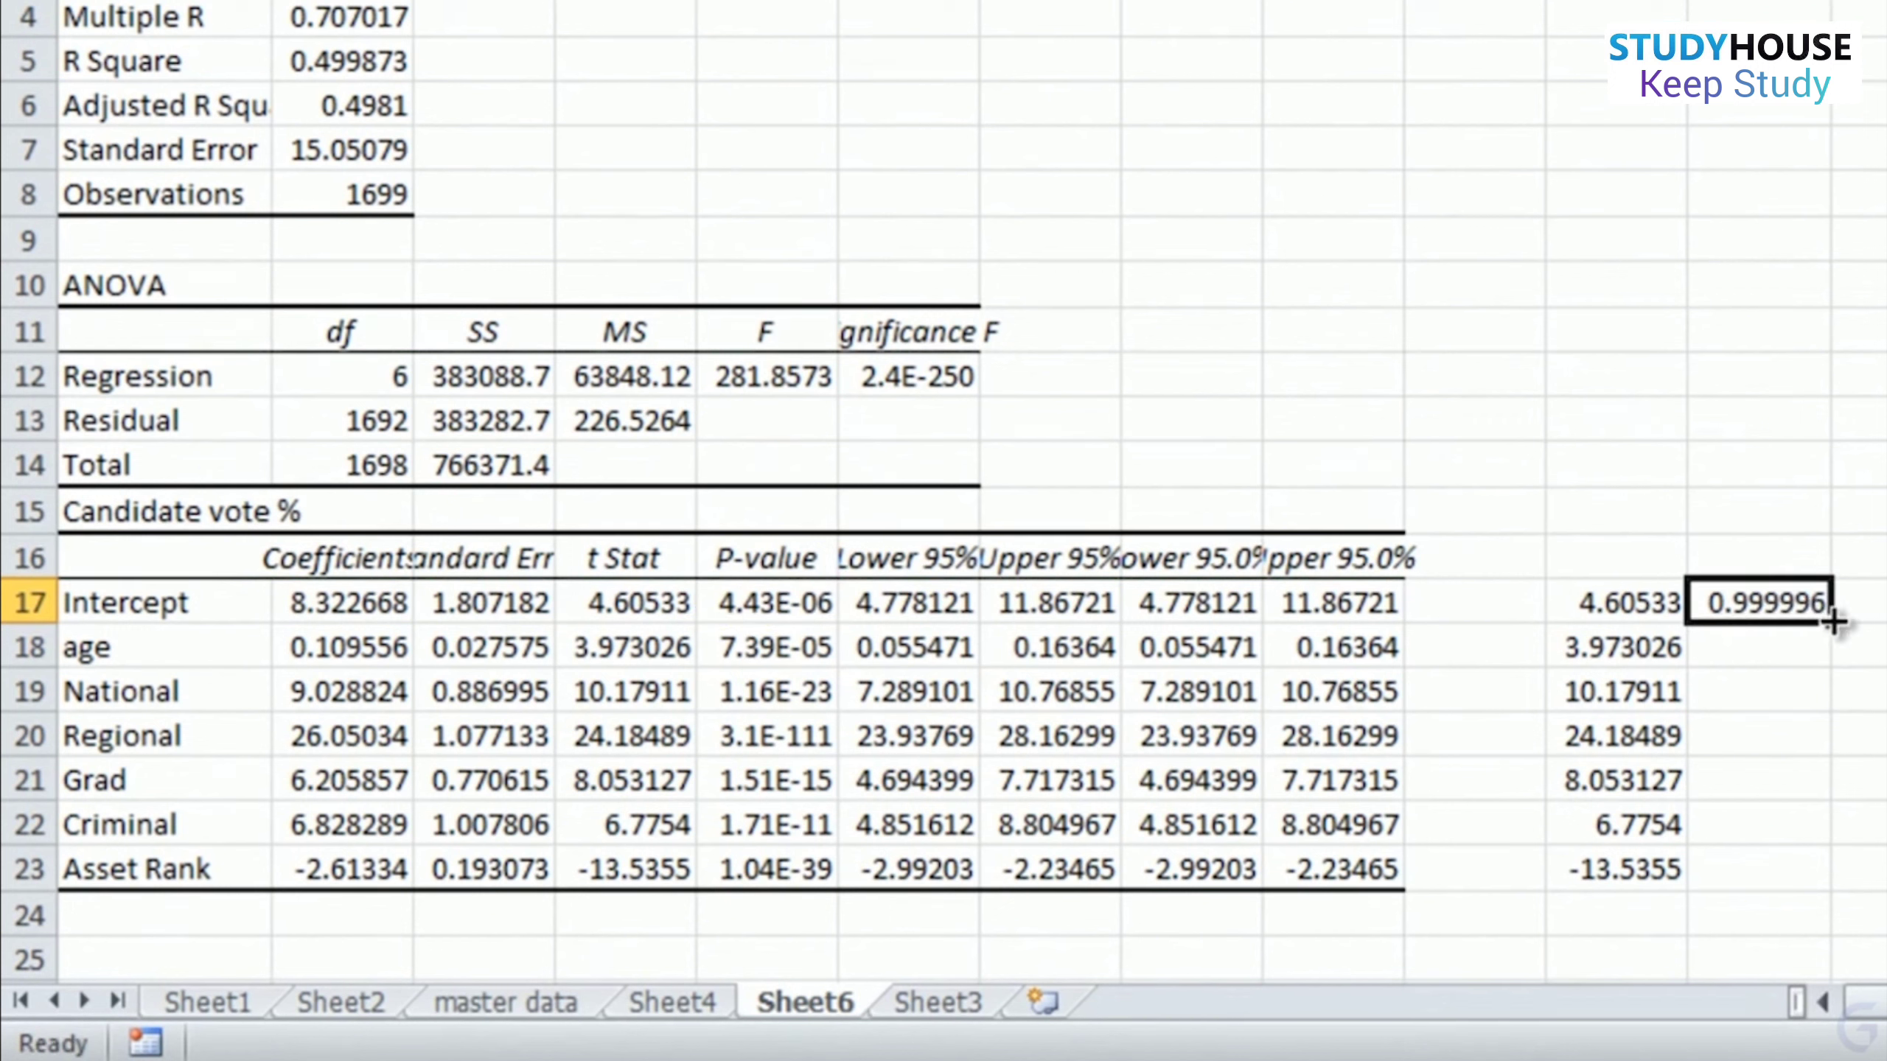
left_click_drag(1832, 624, 1827, 888)
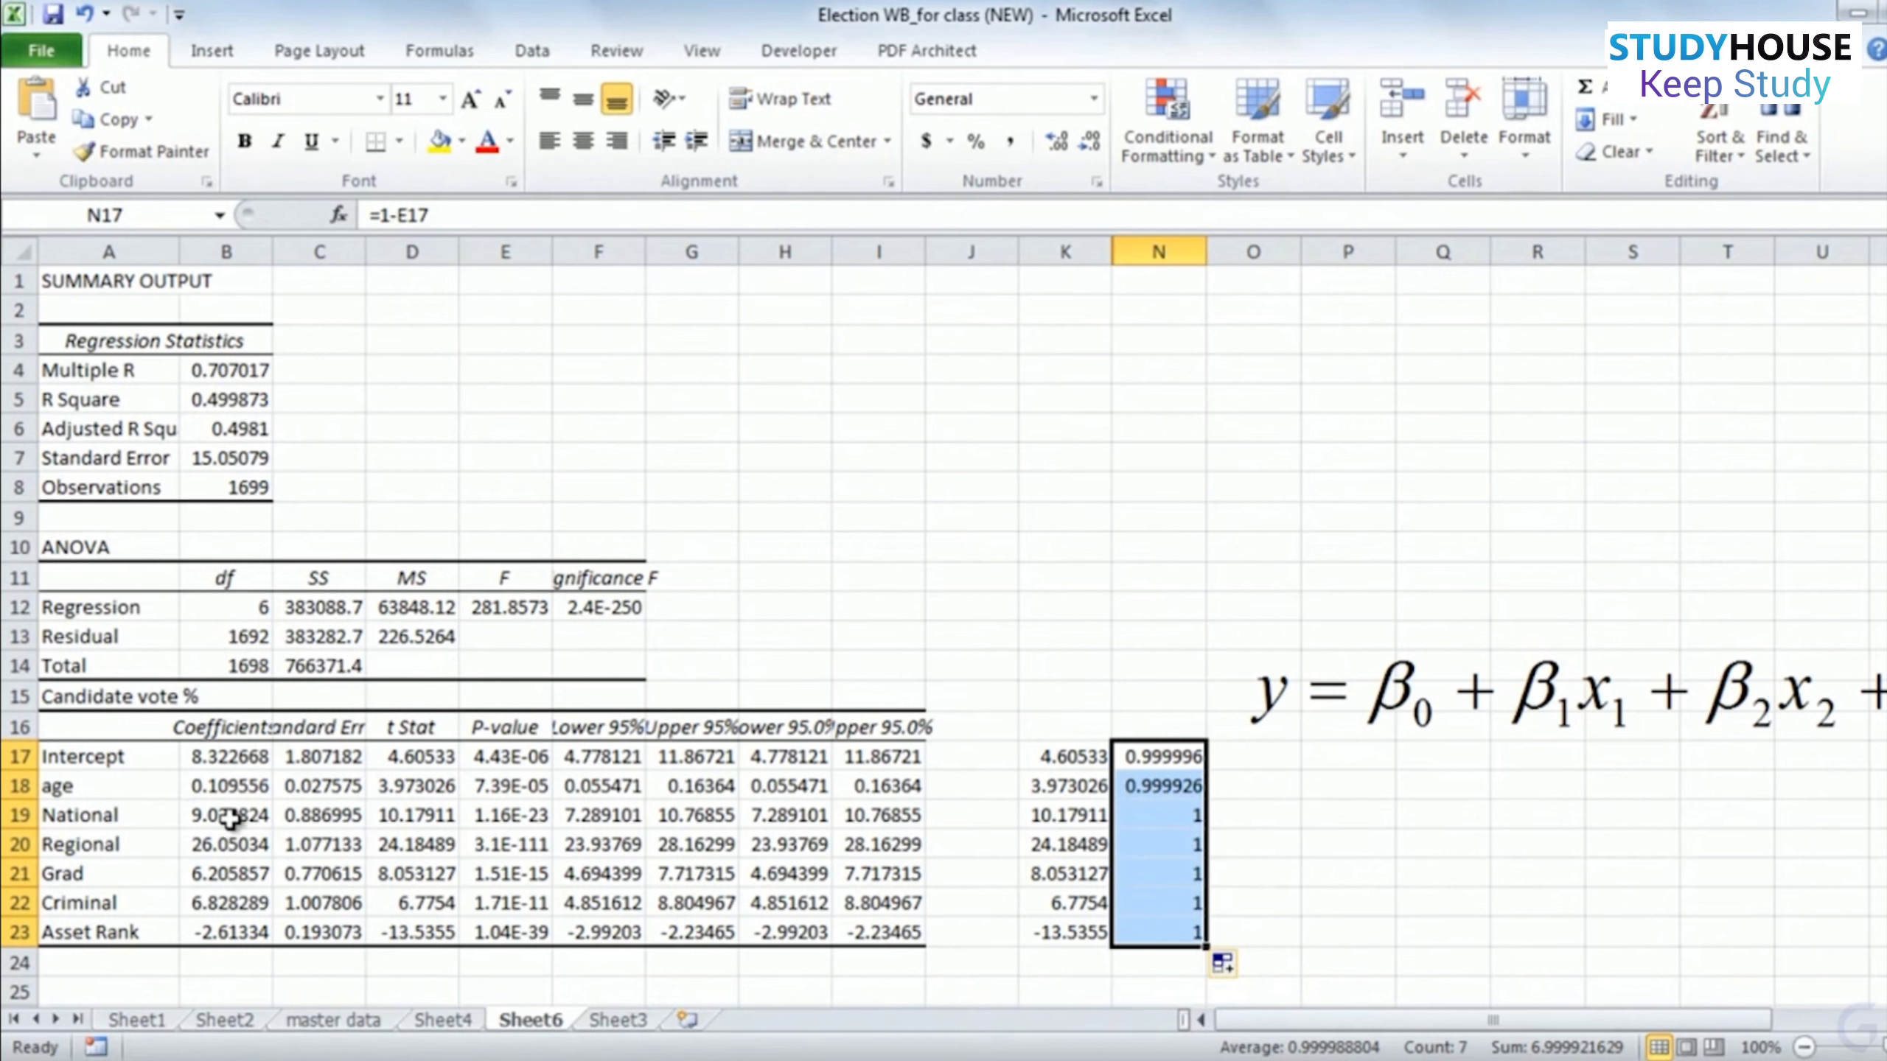
- Examine the regression coefficients for National, Regional, Grad, Criminal and Asset Rank one after another
left_click(228, 816)
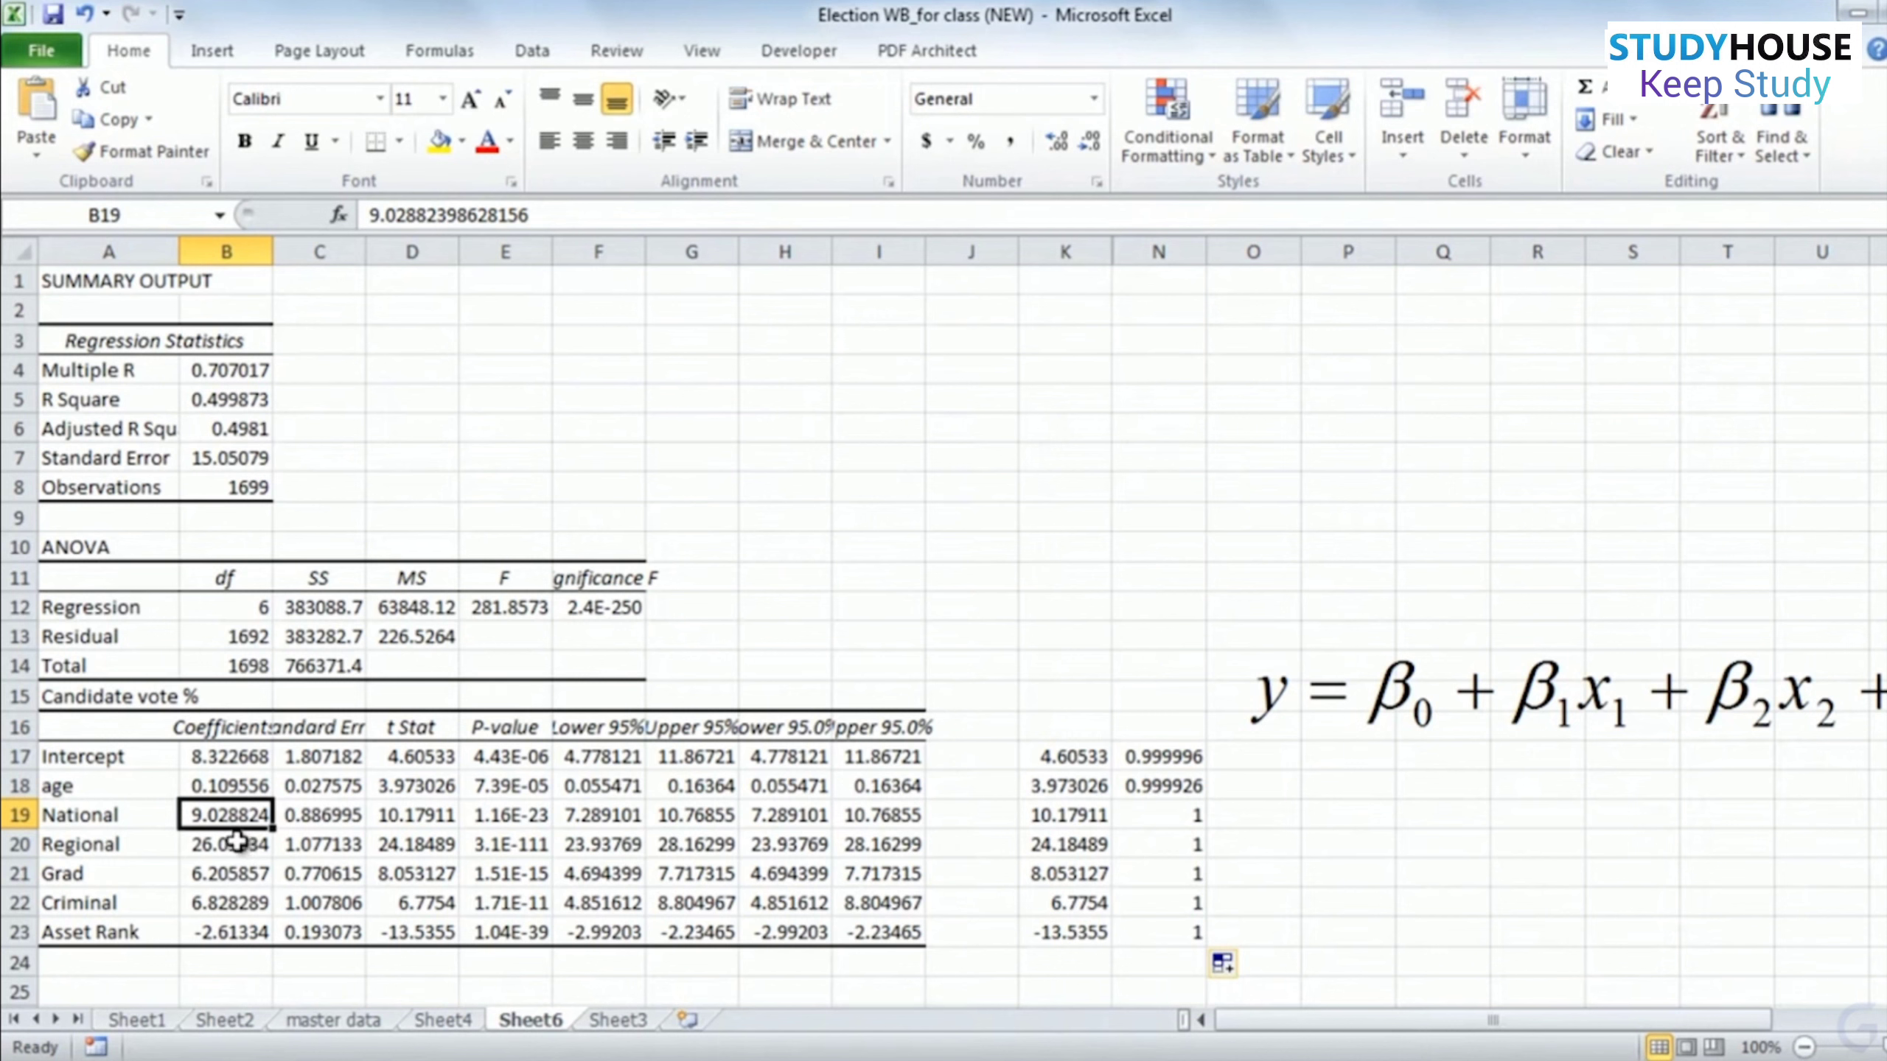
left_click(85, 855)
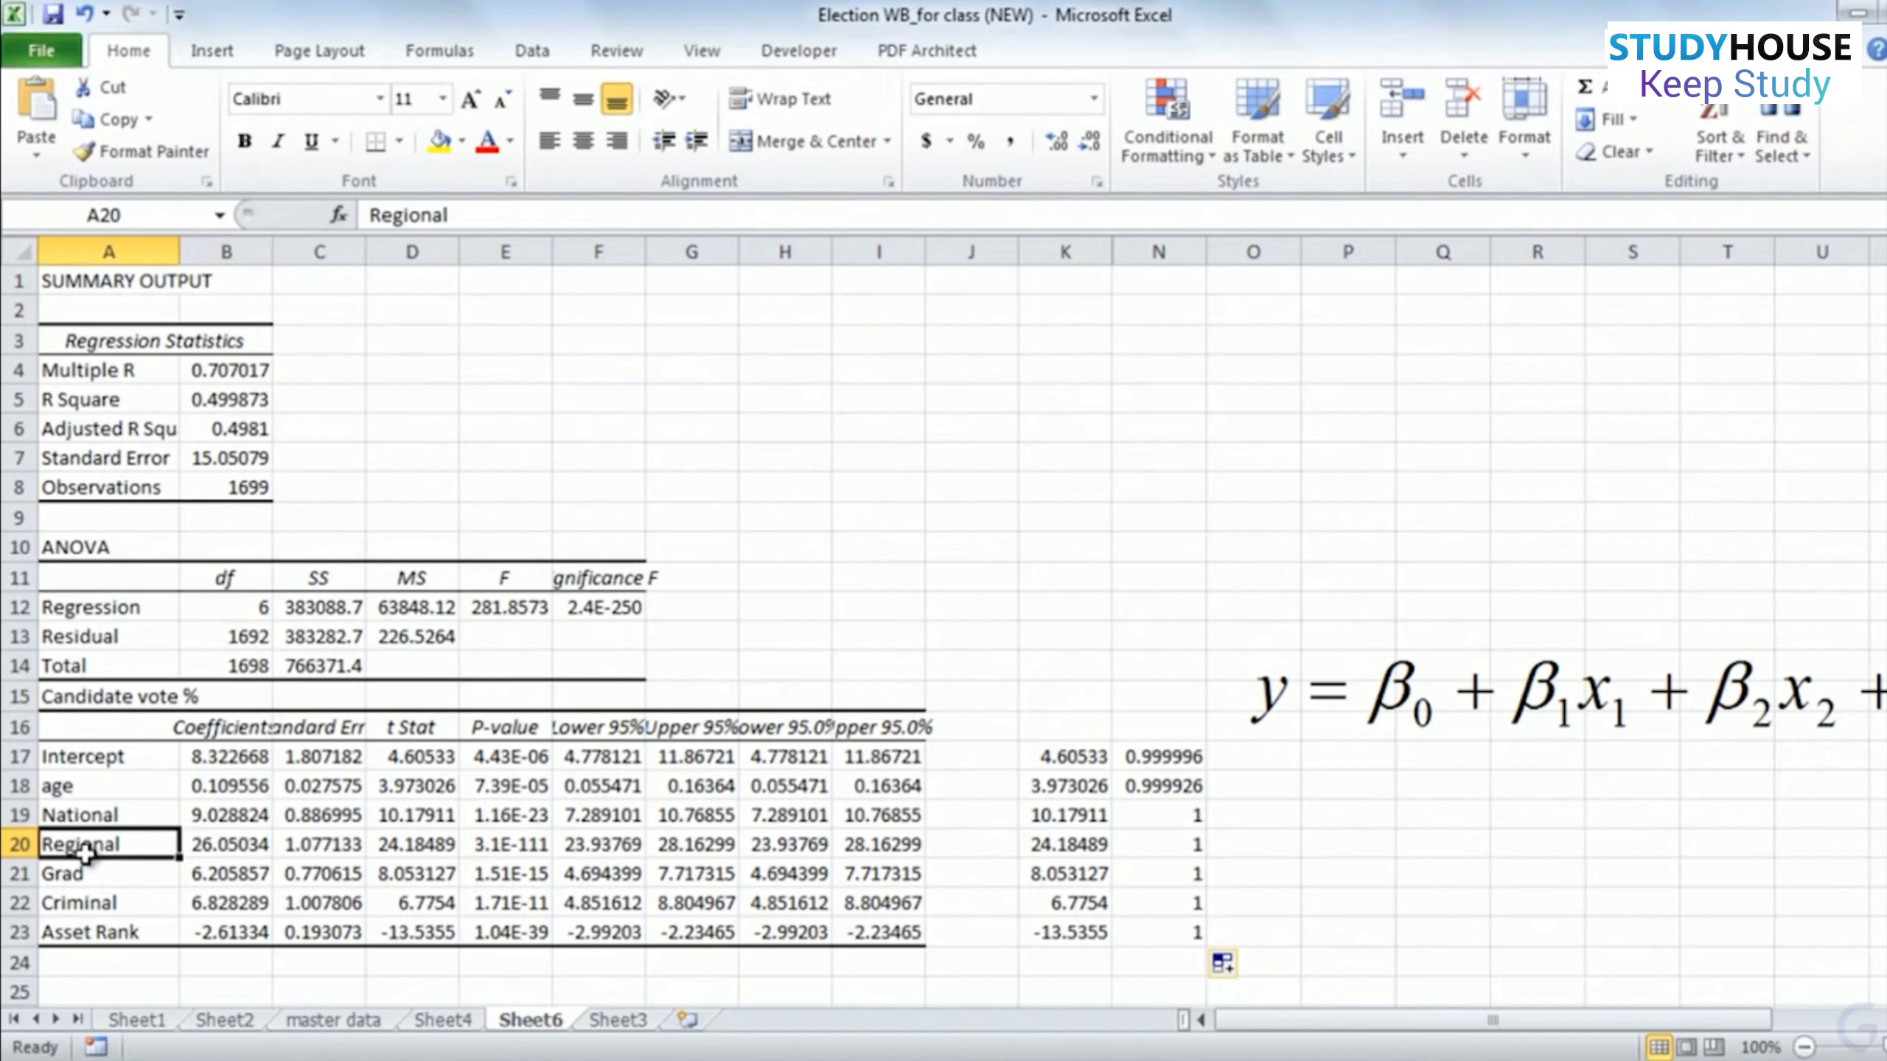
left_click(87, 816)
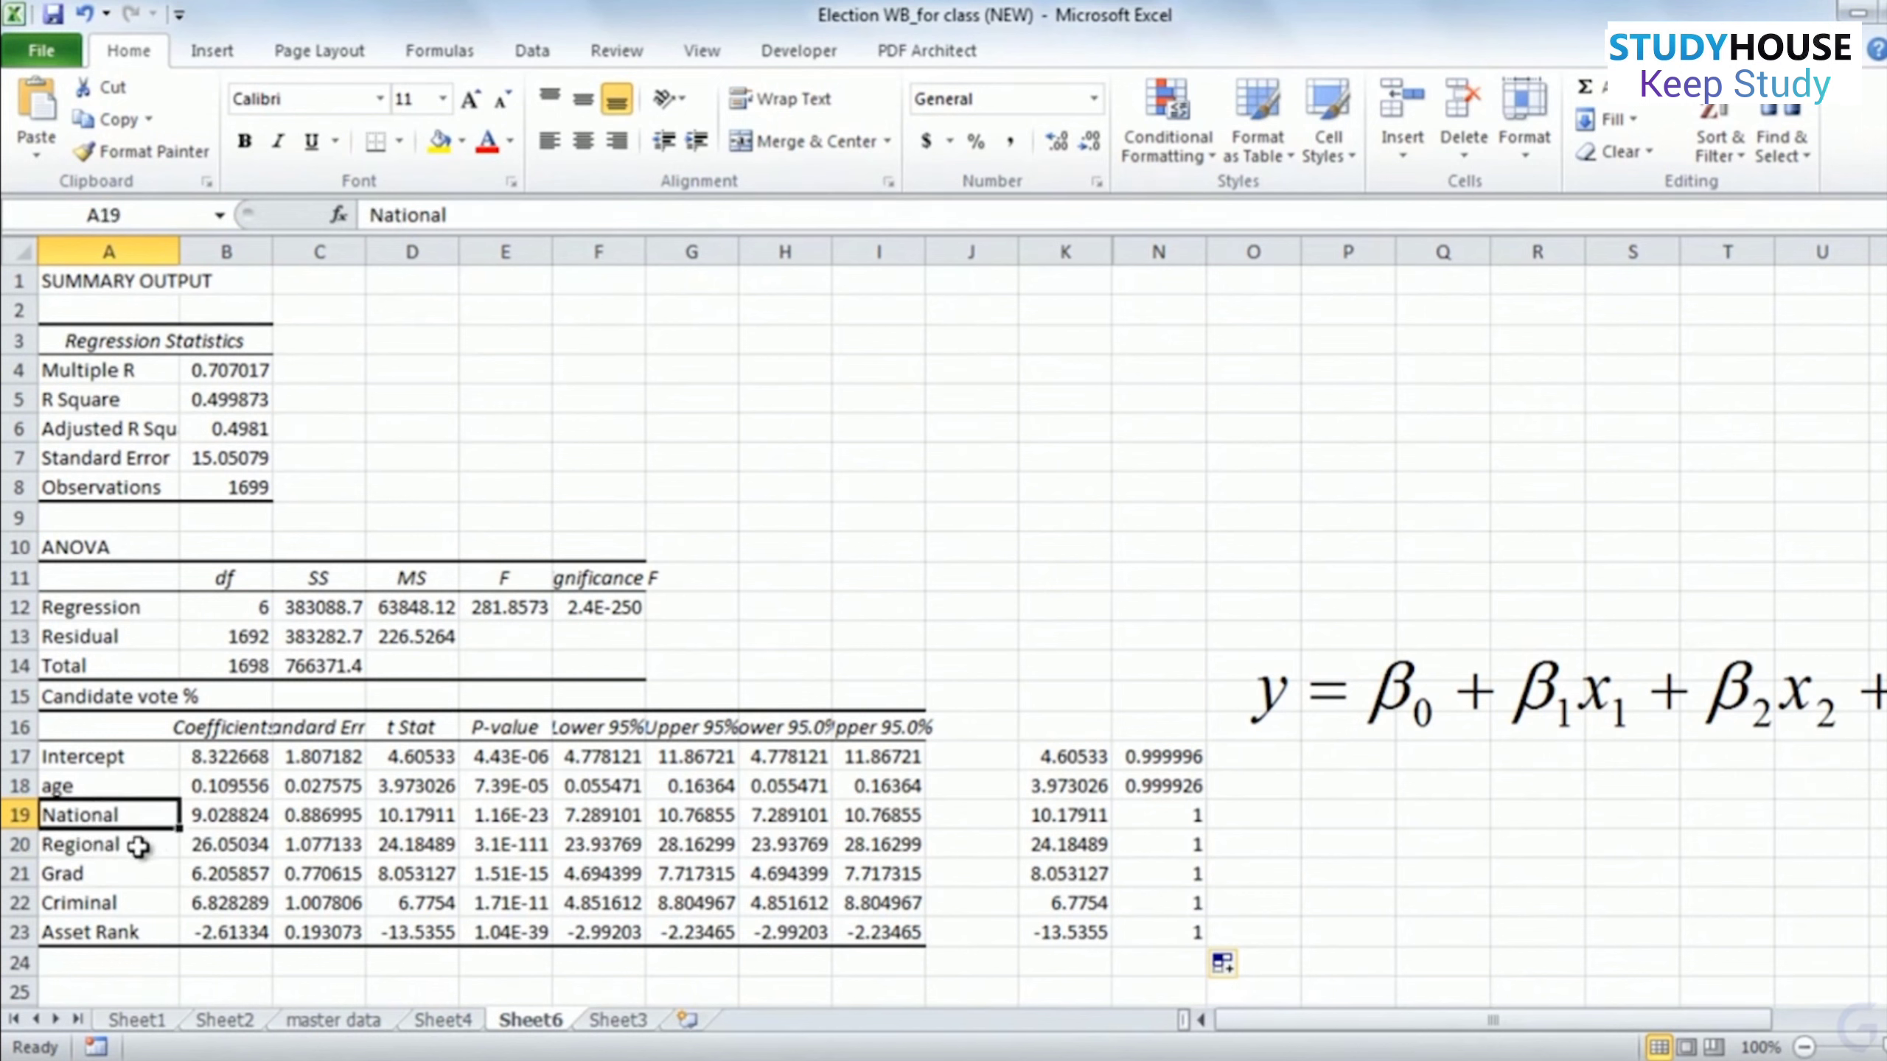
left_click(138, 848)
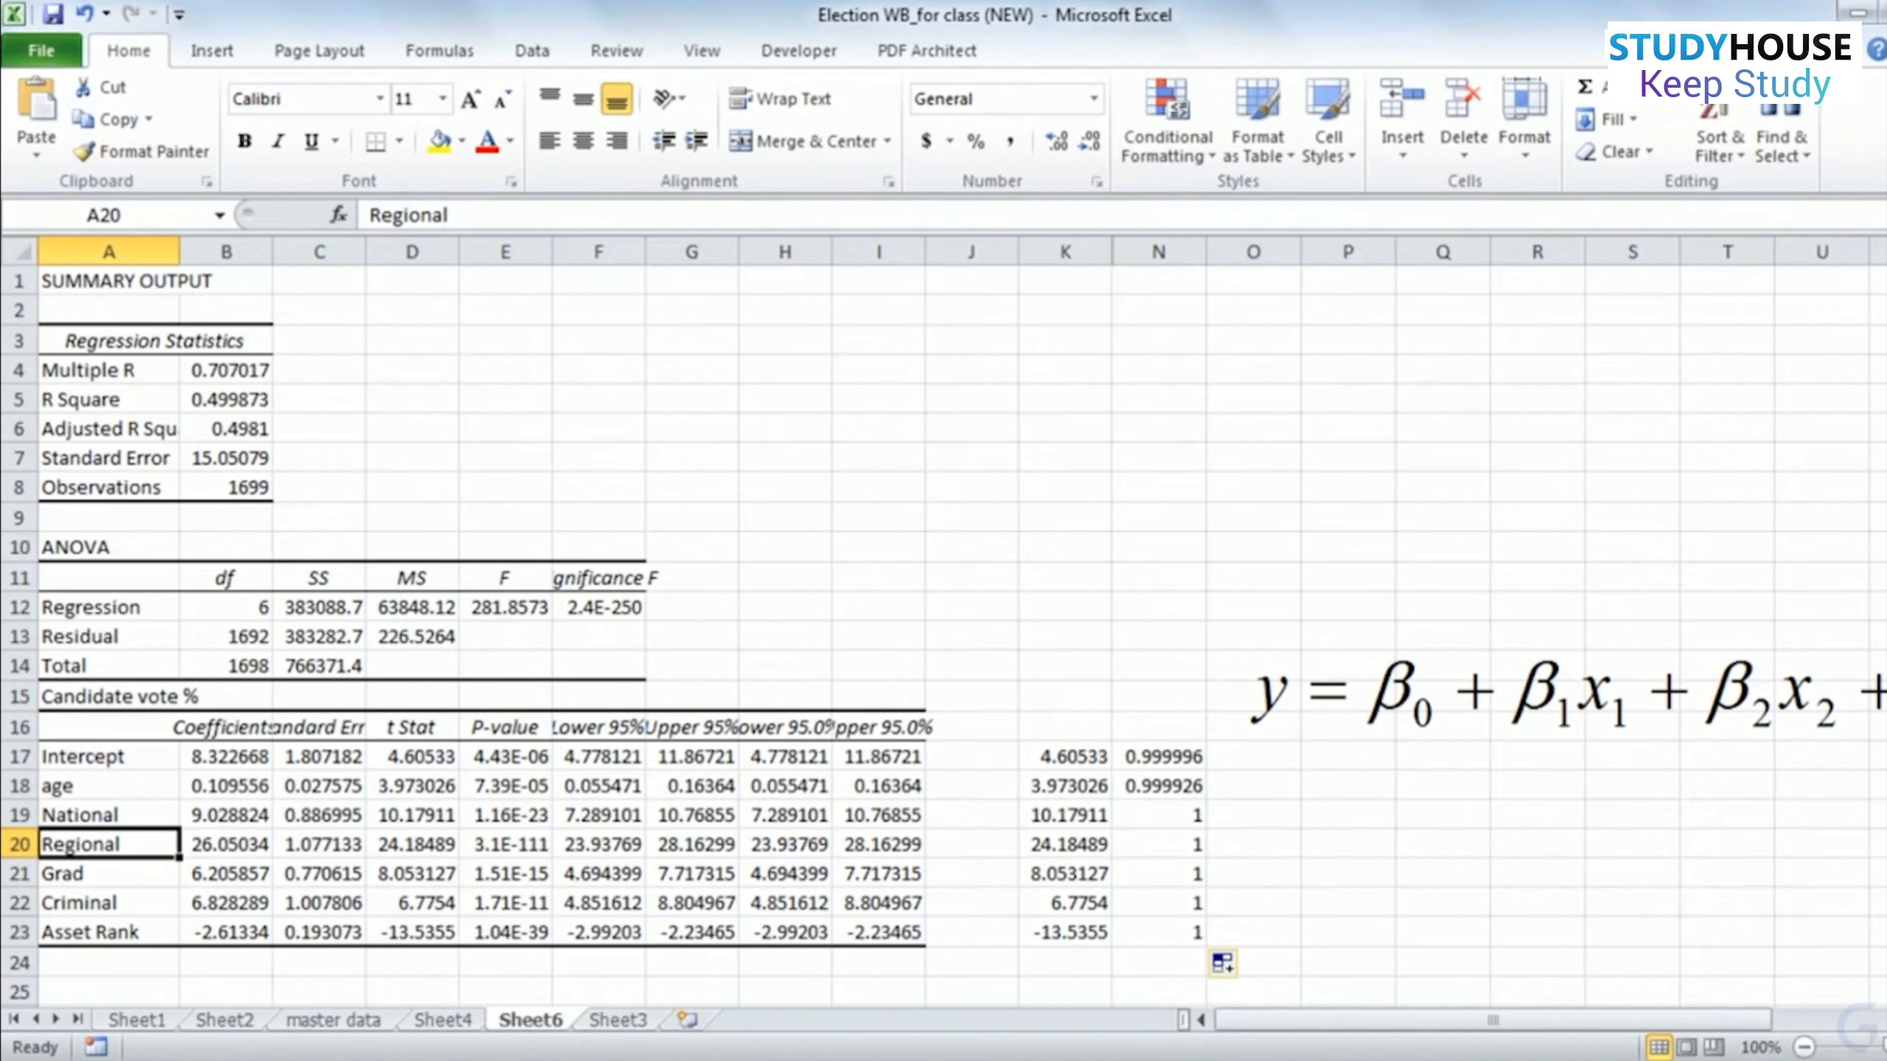
left_click(262, 884)
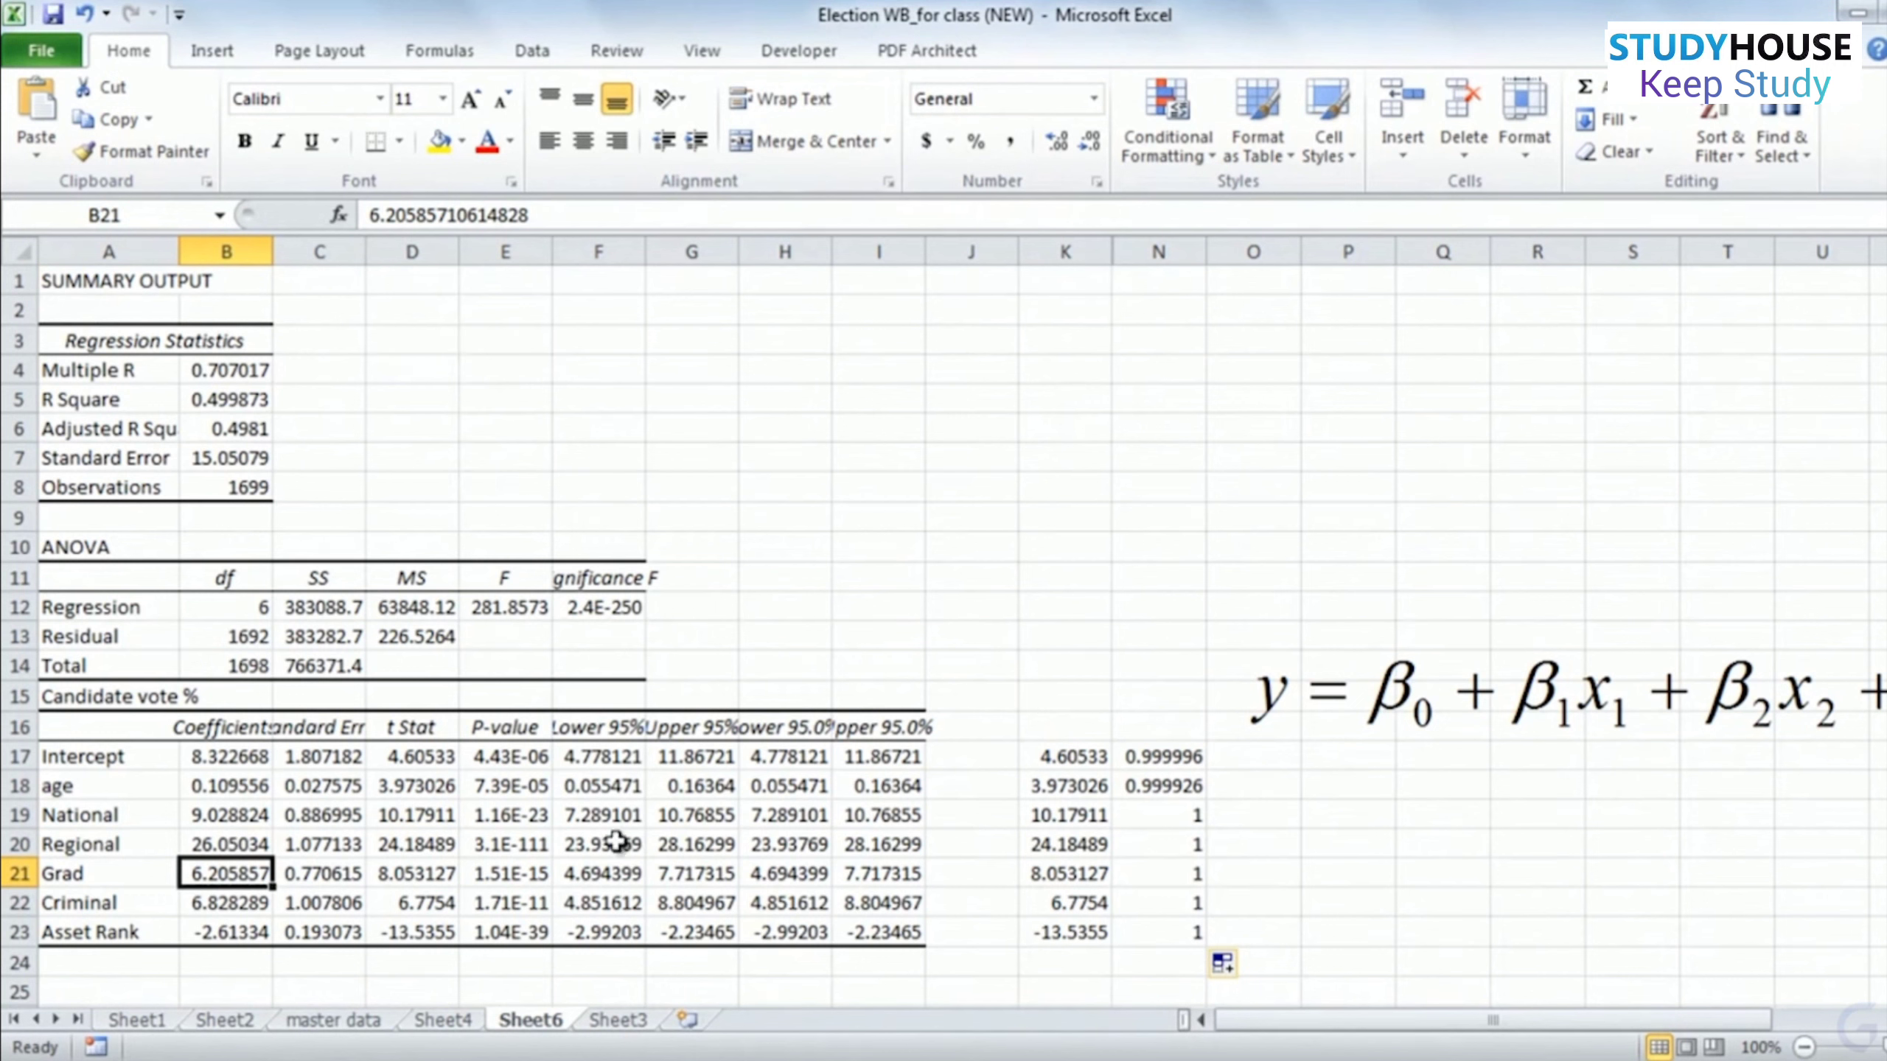
left_click(234, 911)
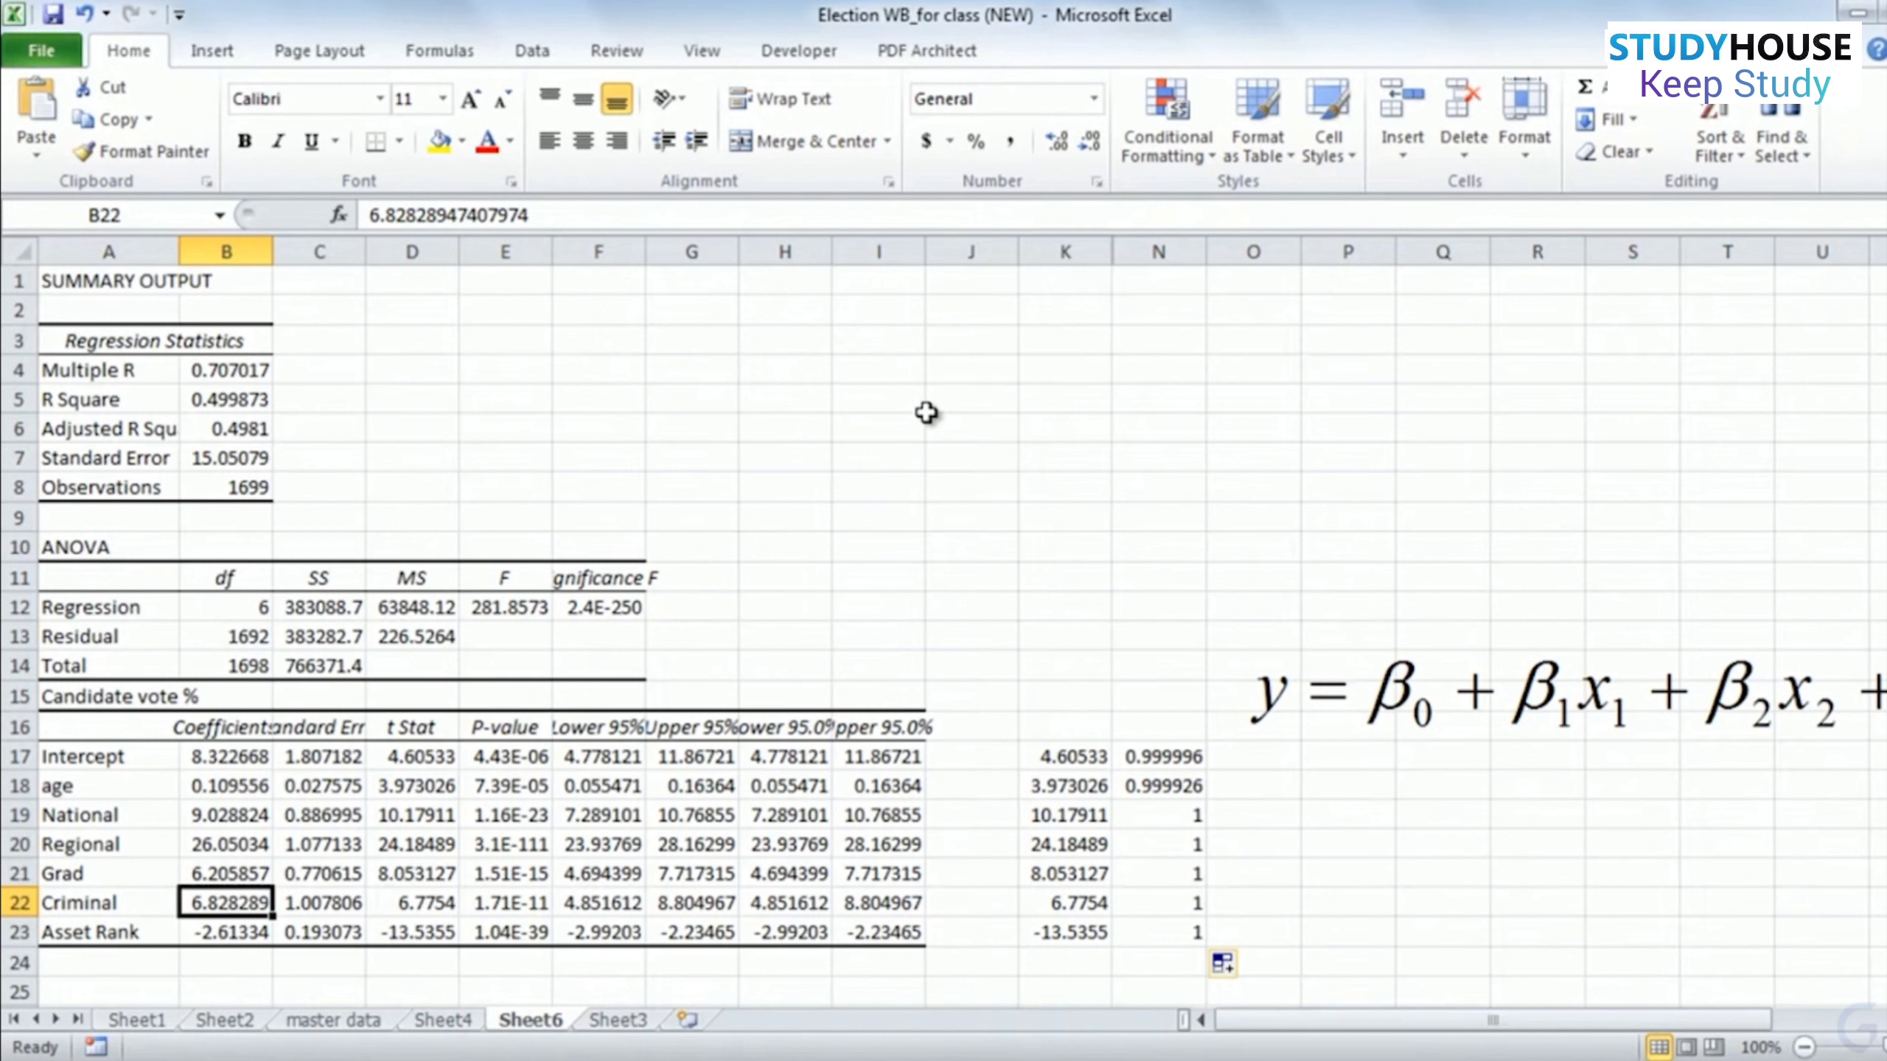
left_click(215, 932)
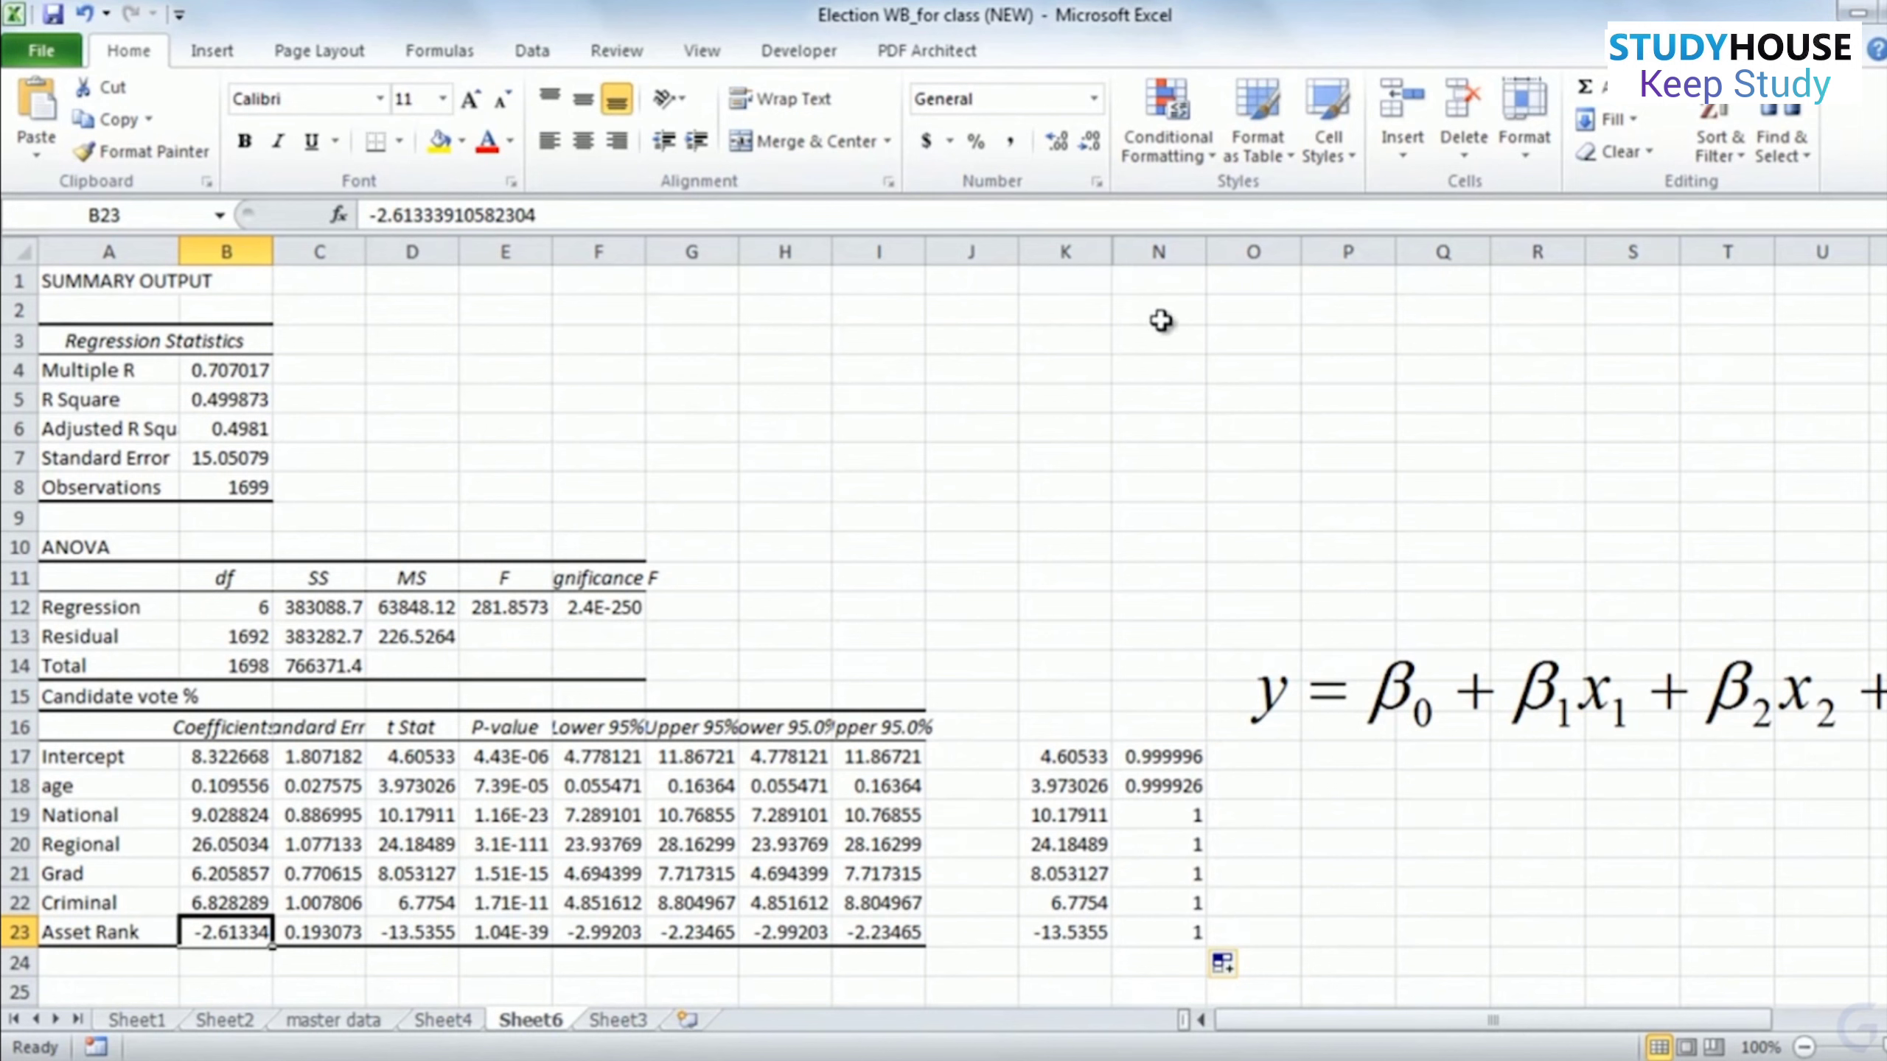
- Enter the column headings A in cell I2 and B in cell J2 for a two-candidate comparison
left_click(870, 305)
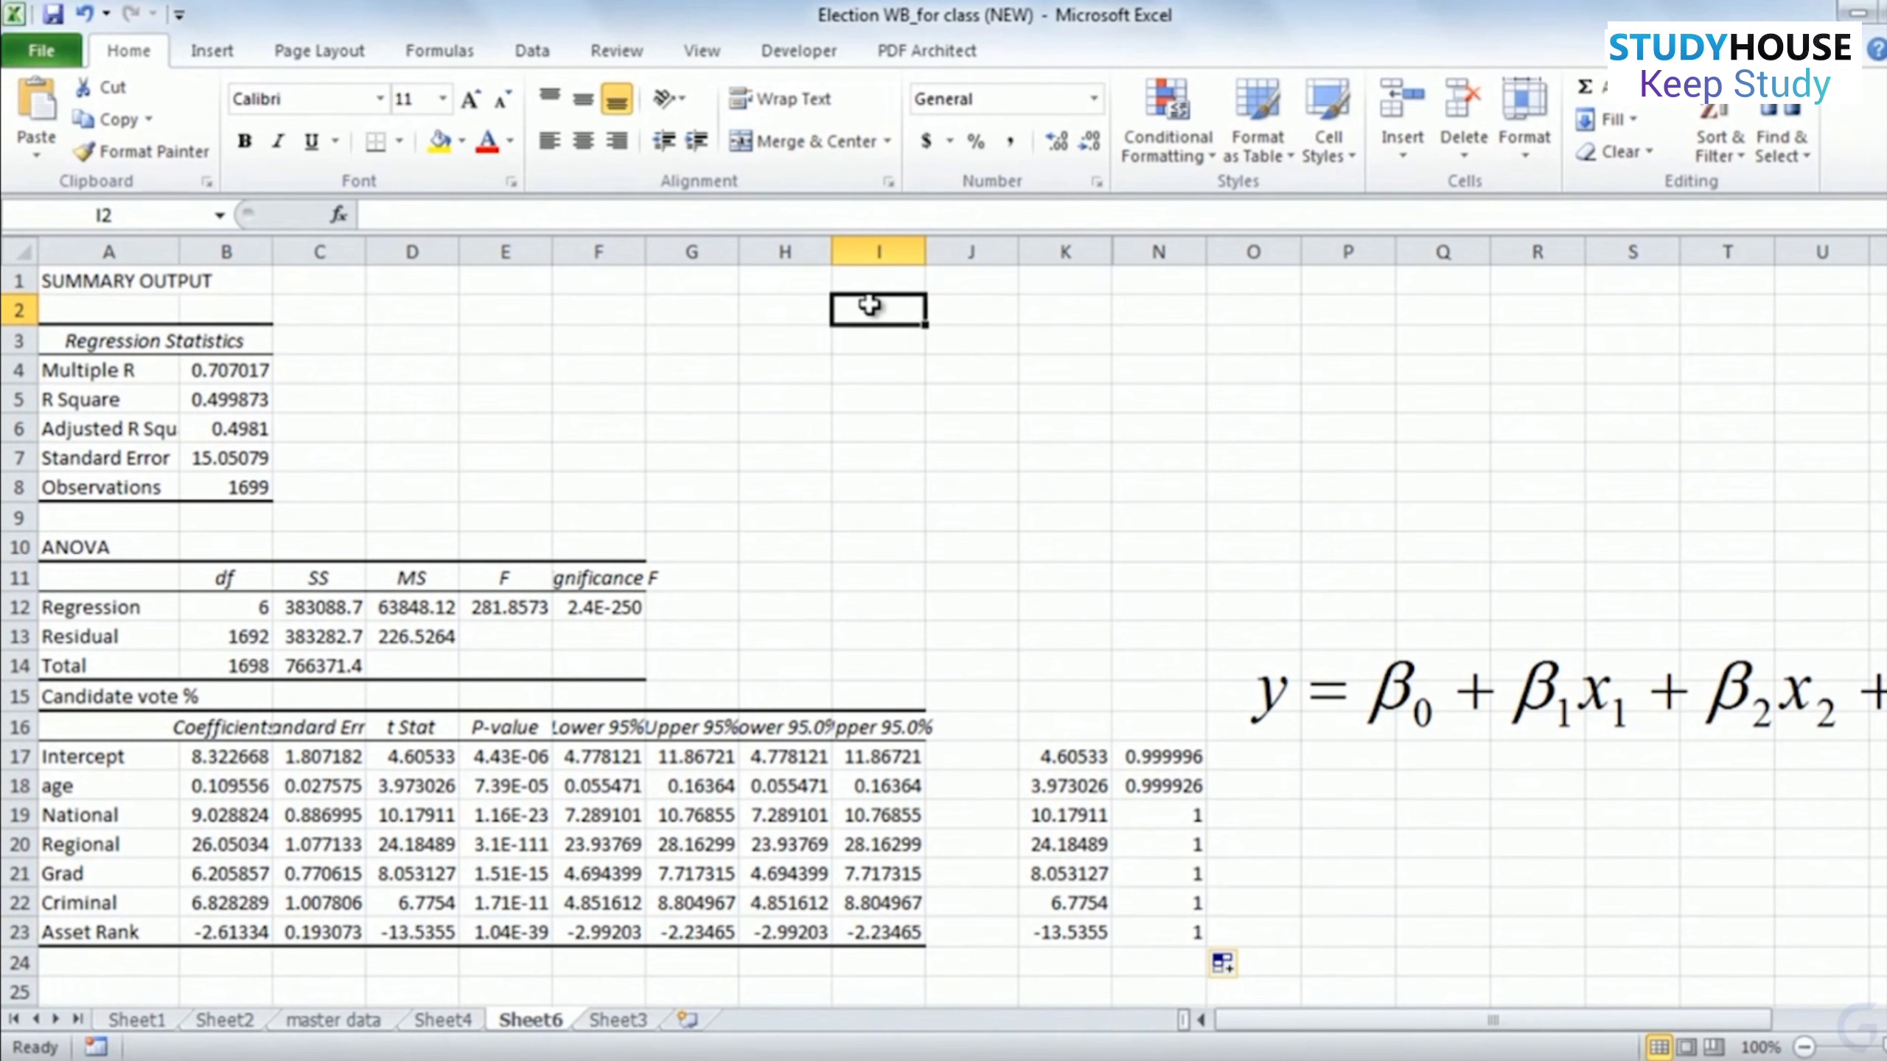
type("A")
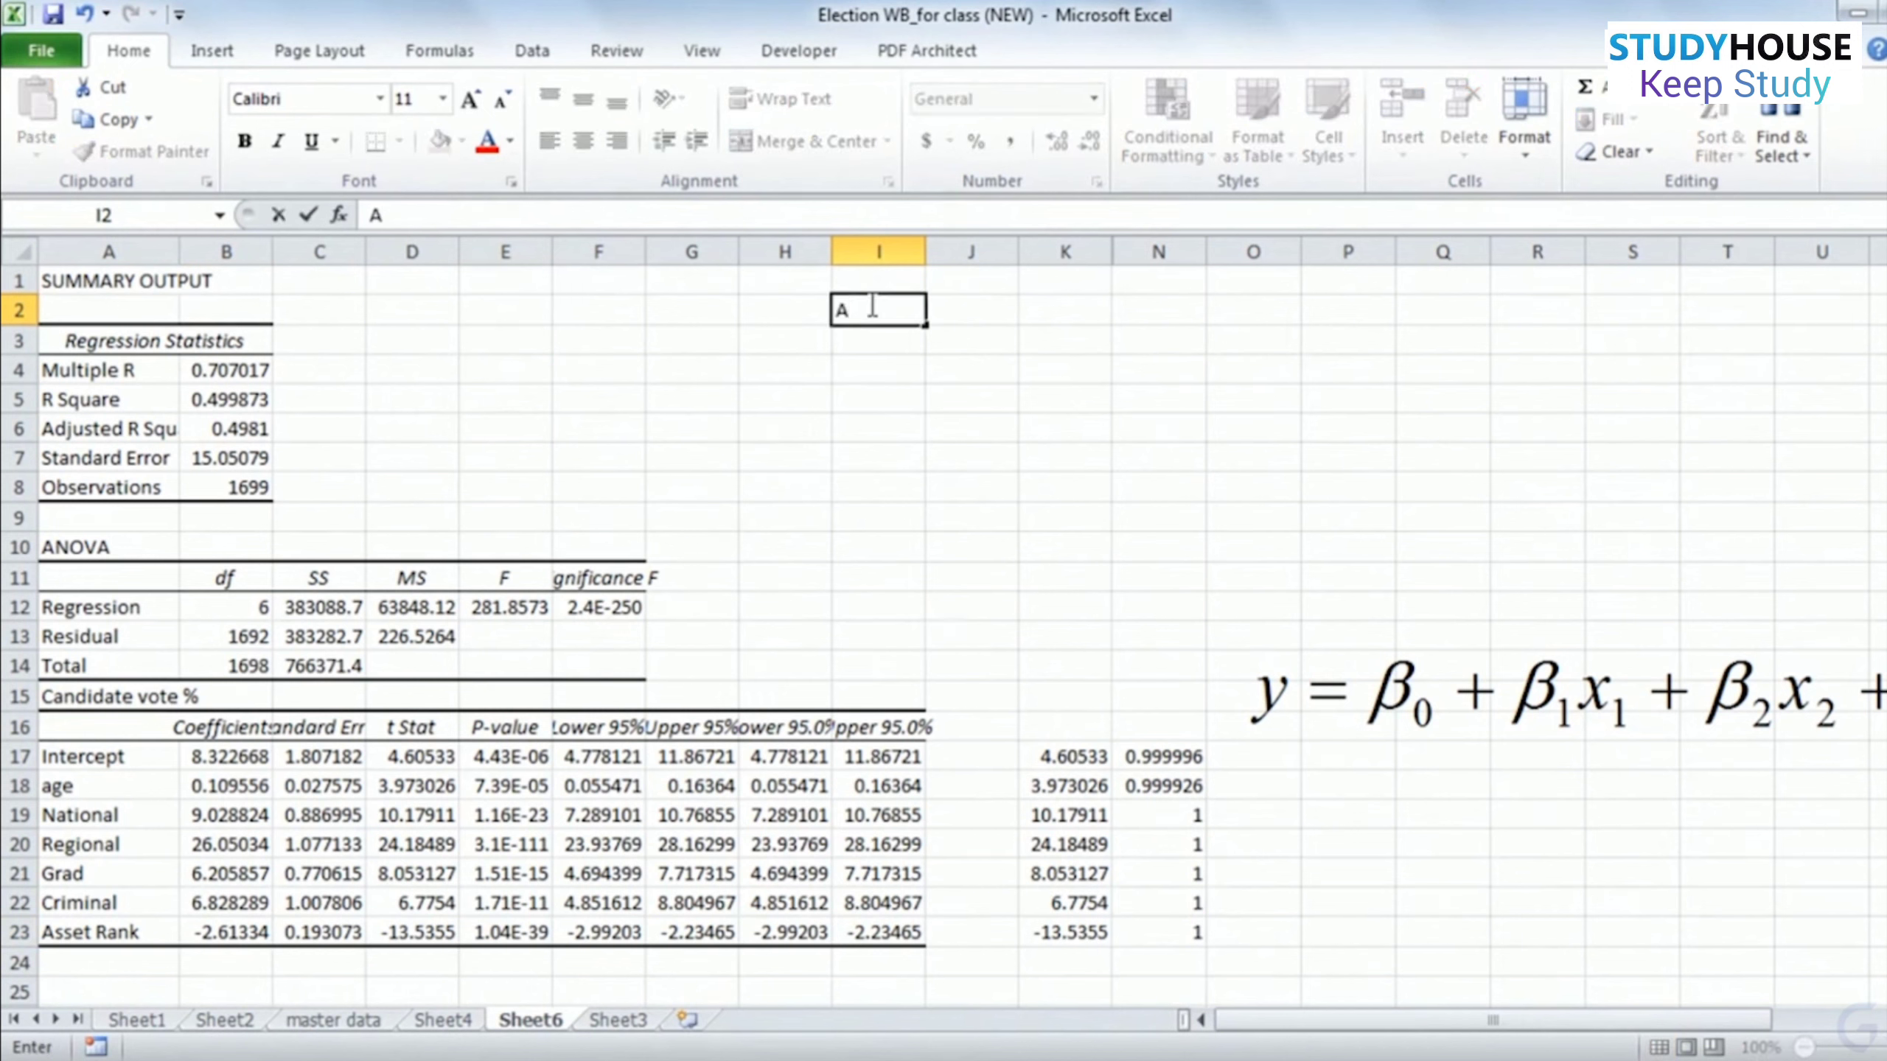
key("Tab")
type("B")
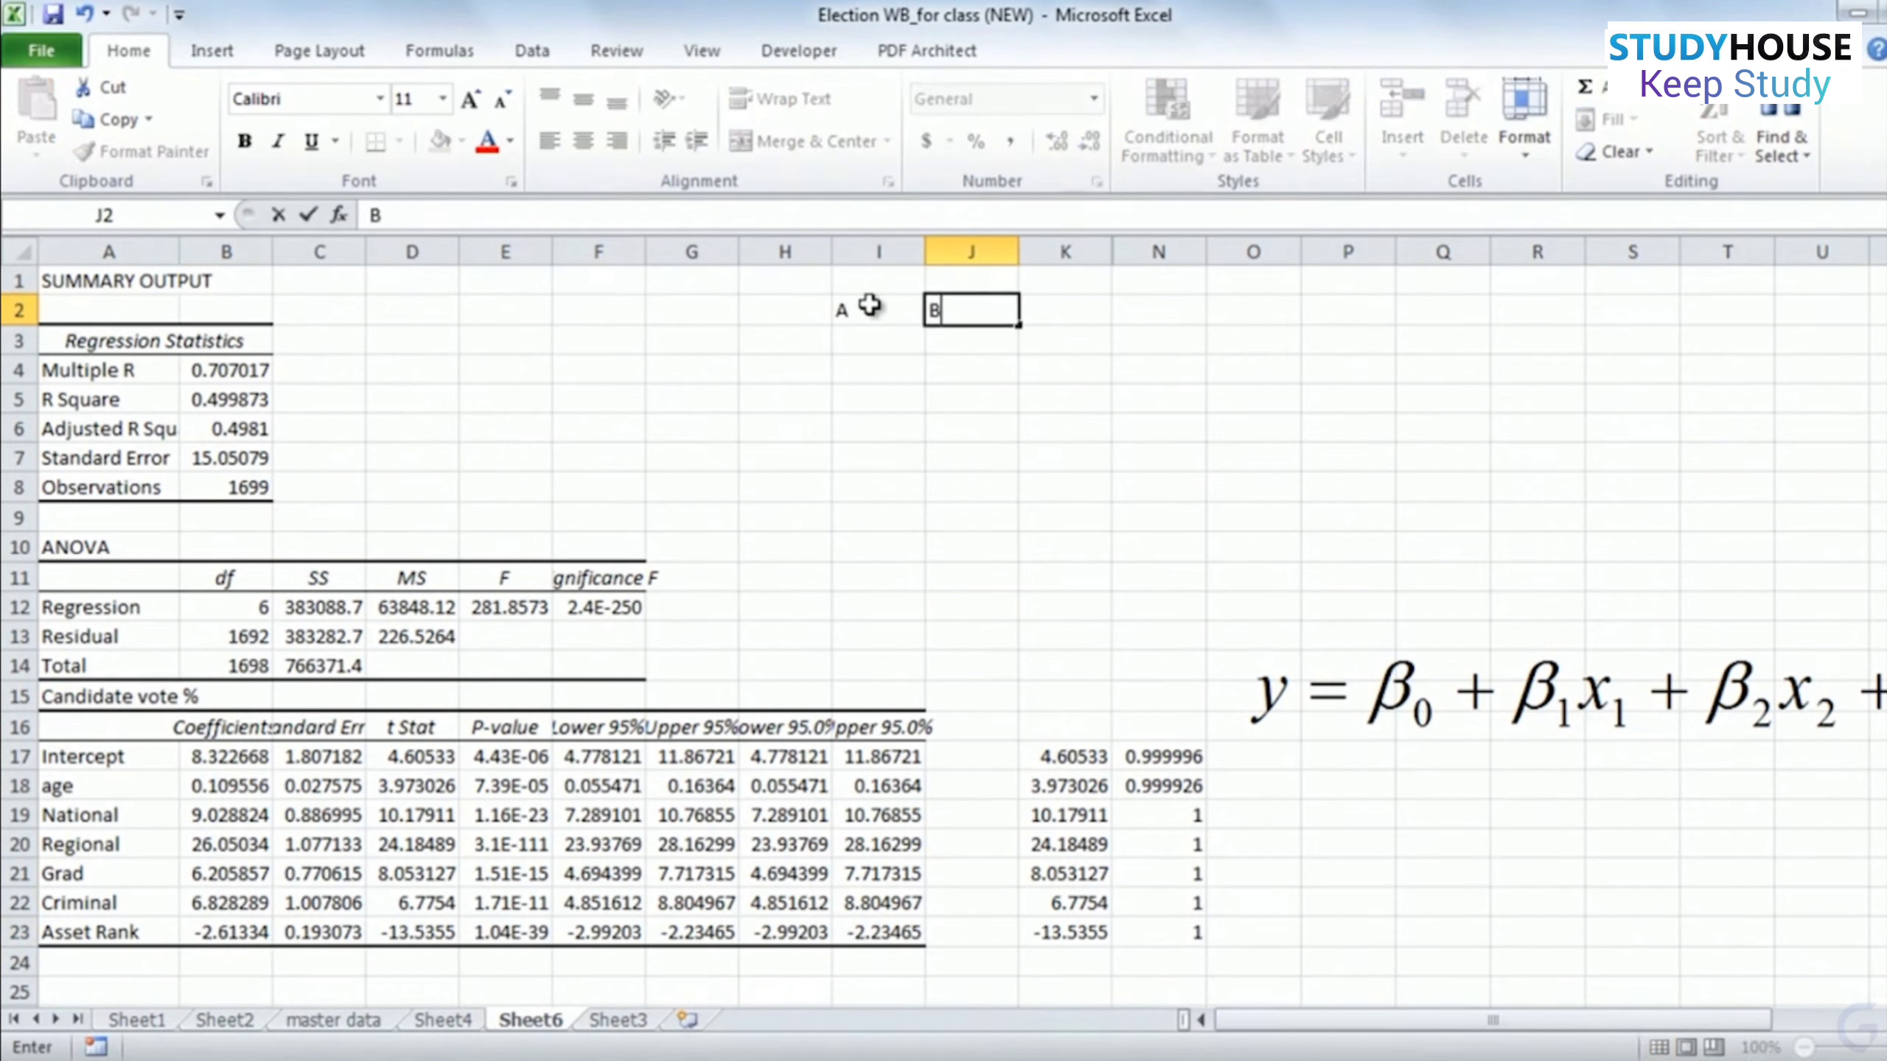
key("Return")
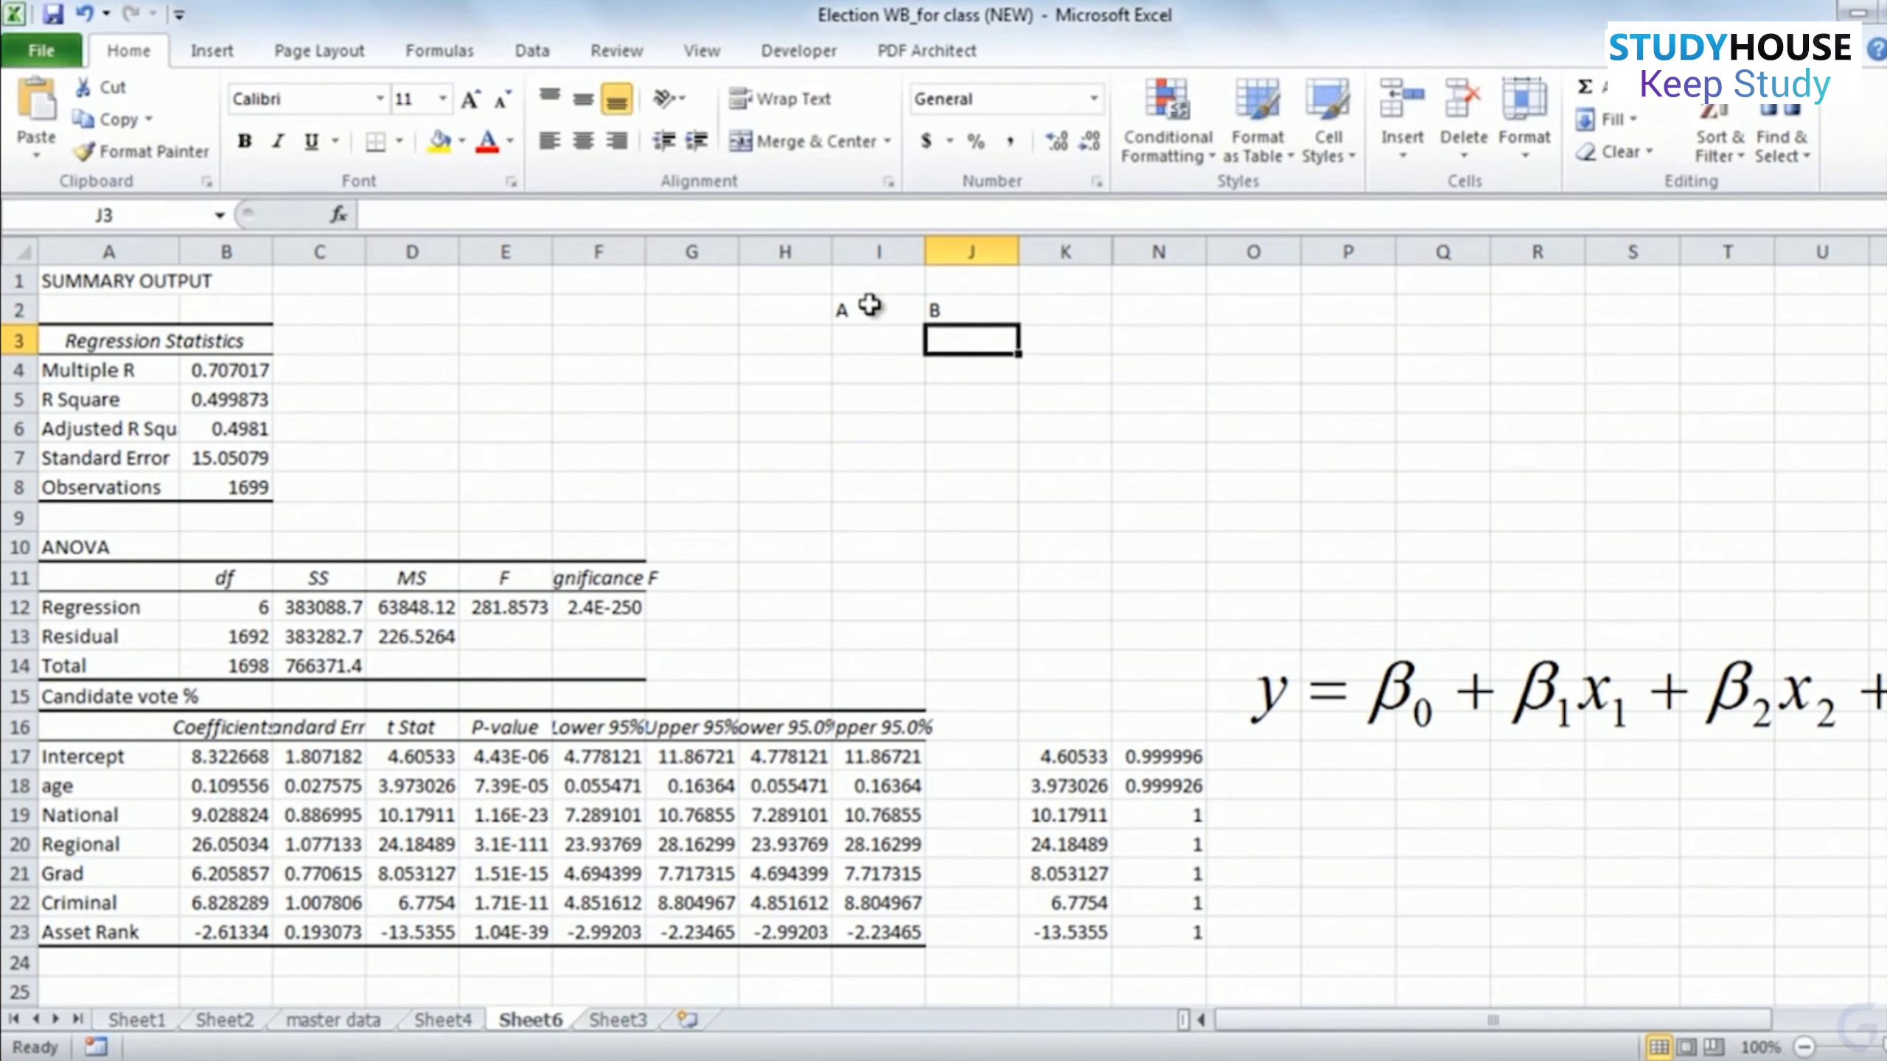
- Fill row 3 of the comparison with the label Parties in H3, Ntnl for A and Ind for B
key("Left")
key("Left")
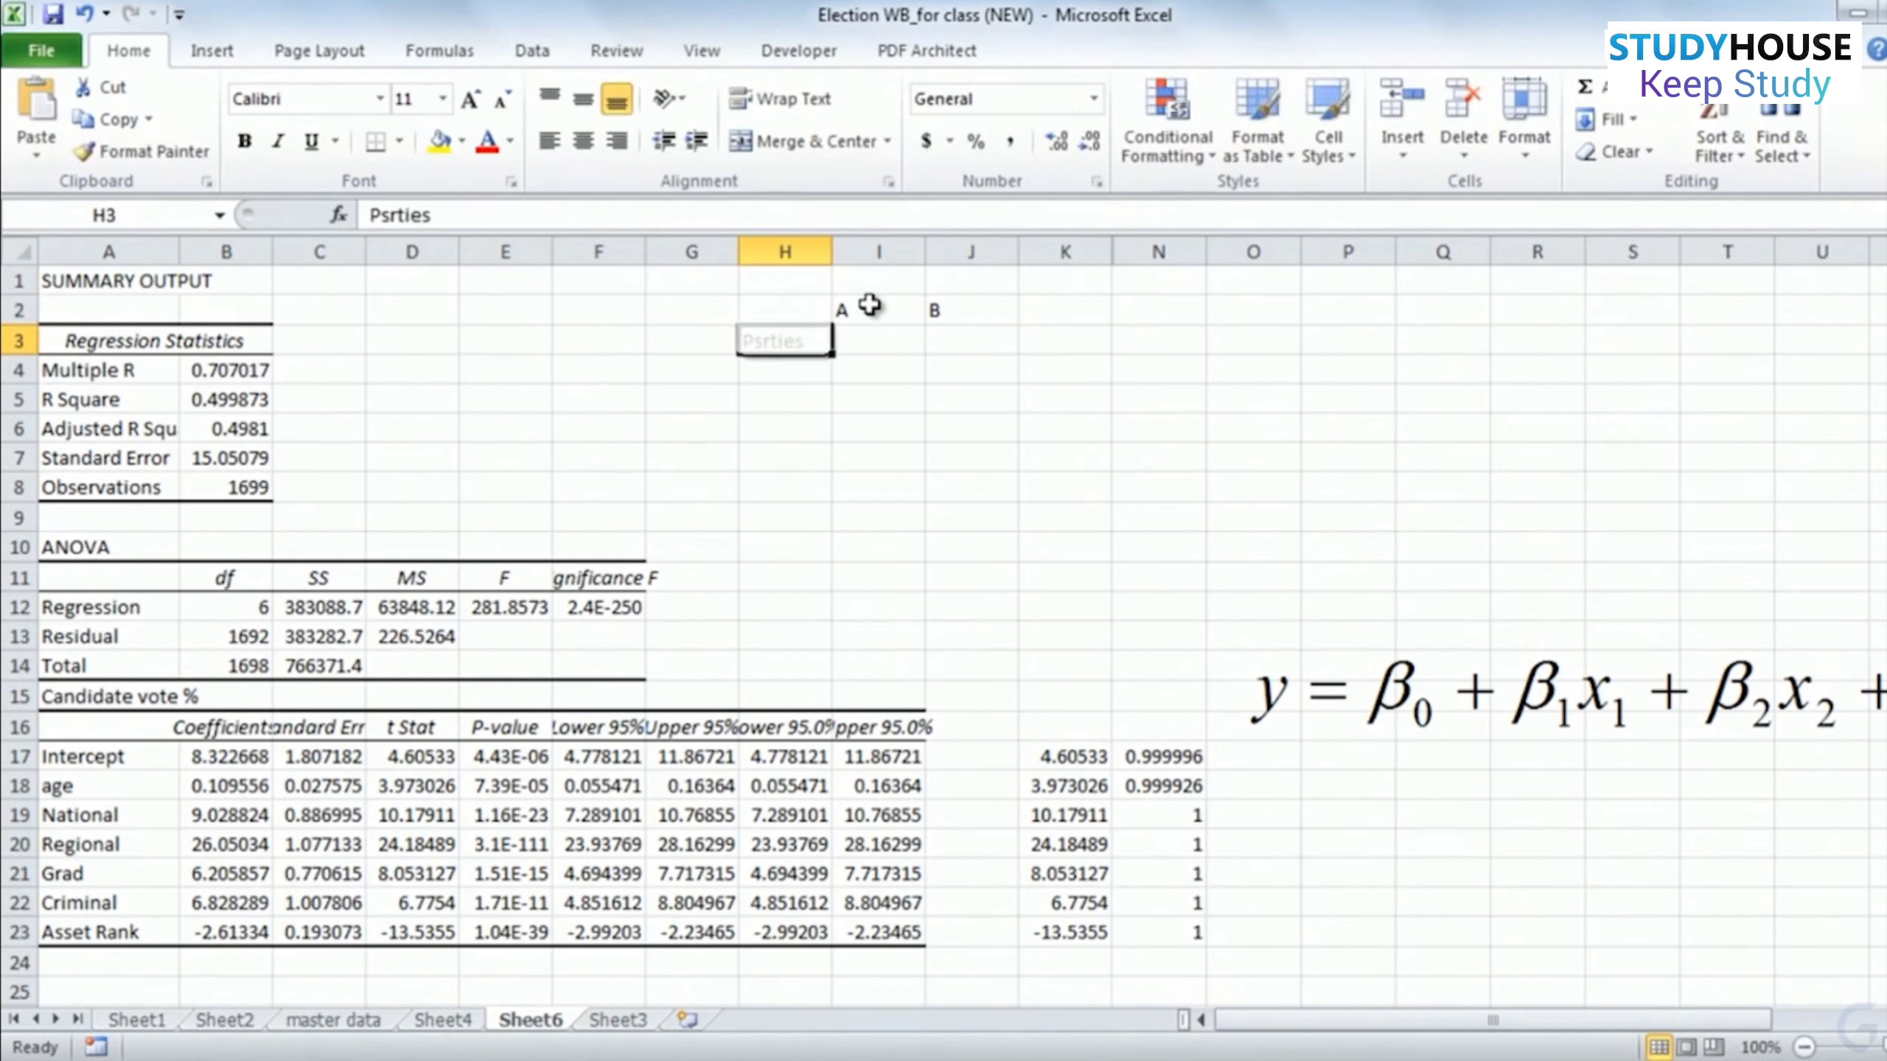
type("Parties")
key("Tab")
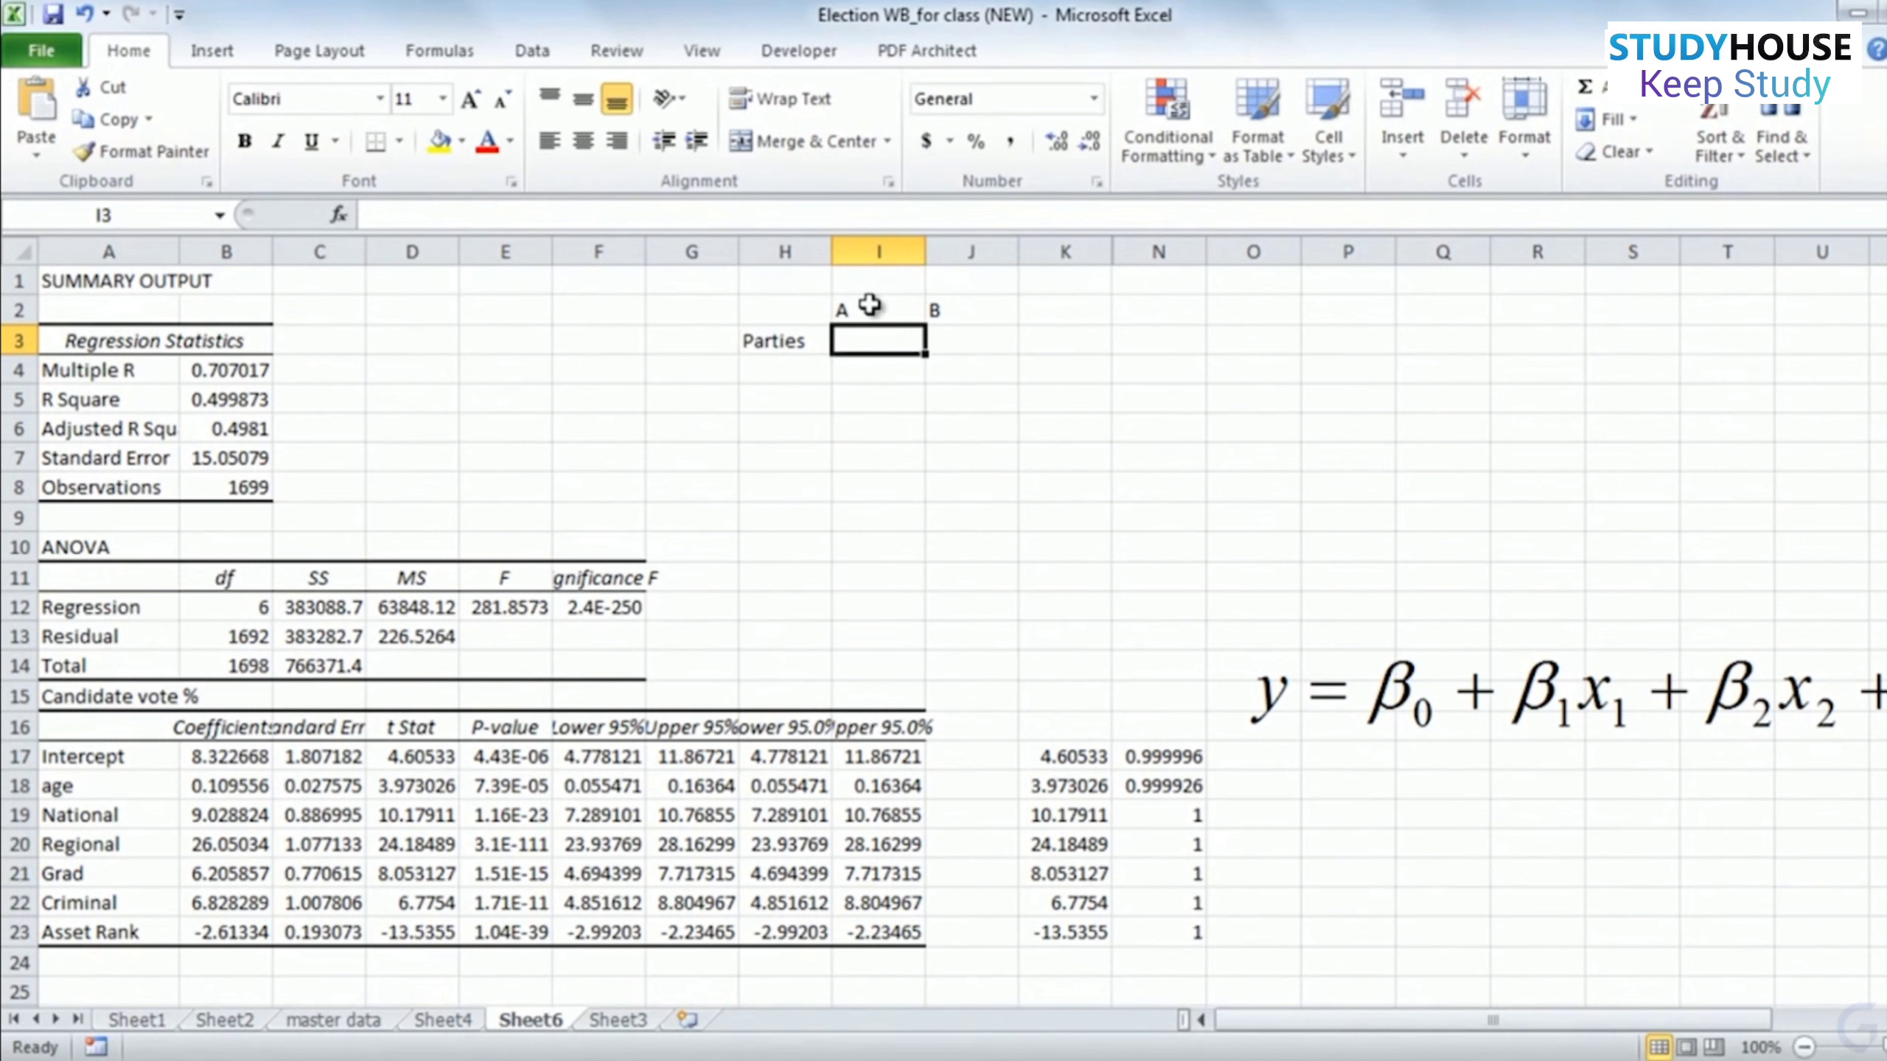
type("Nt")
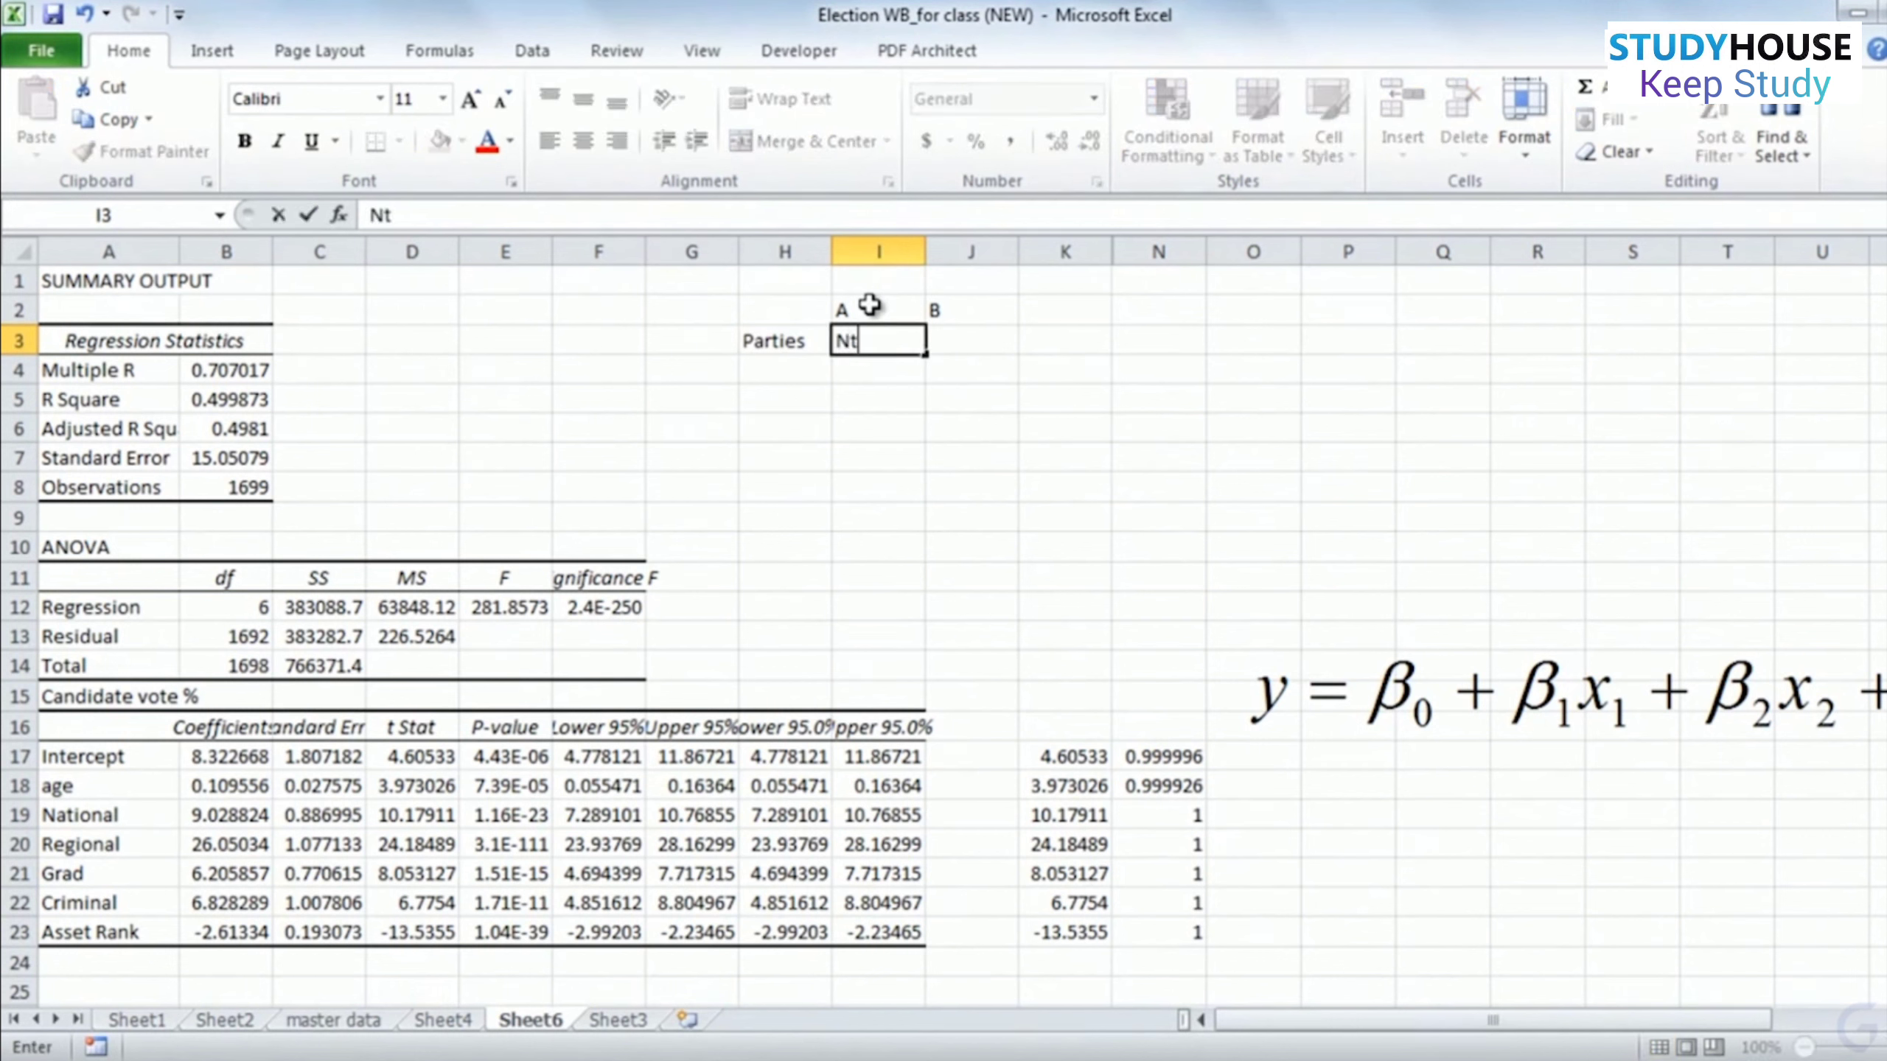
type("nl")
key("Tab")
type("Ind")
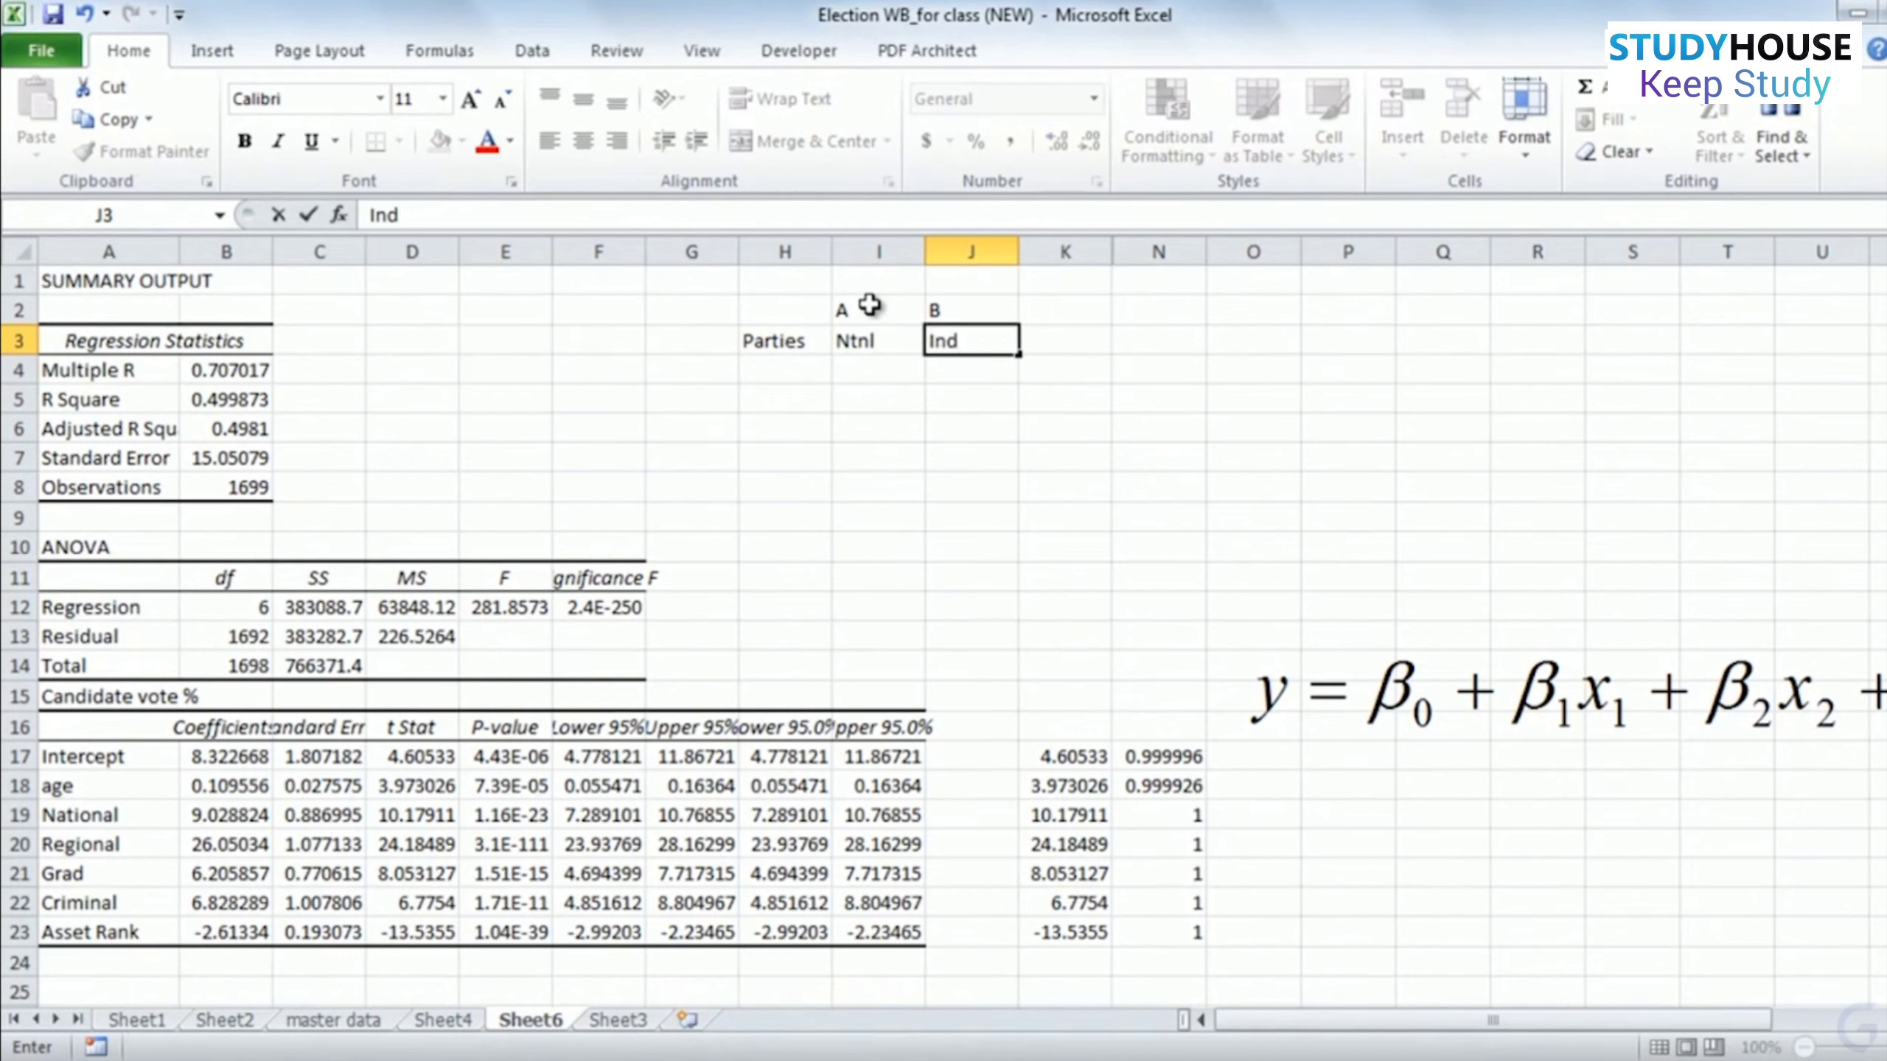
key("Return")
- Fill row 4 of the comparison with the label Ages in H4, 50 for candidate A and 60 for candidate B
key("Left")
key("Left")
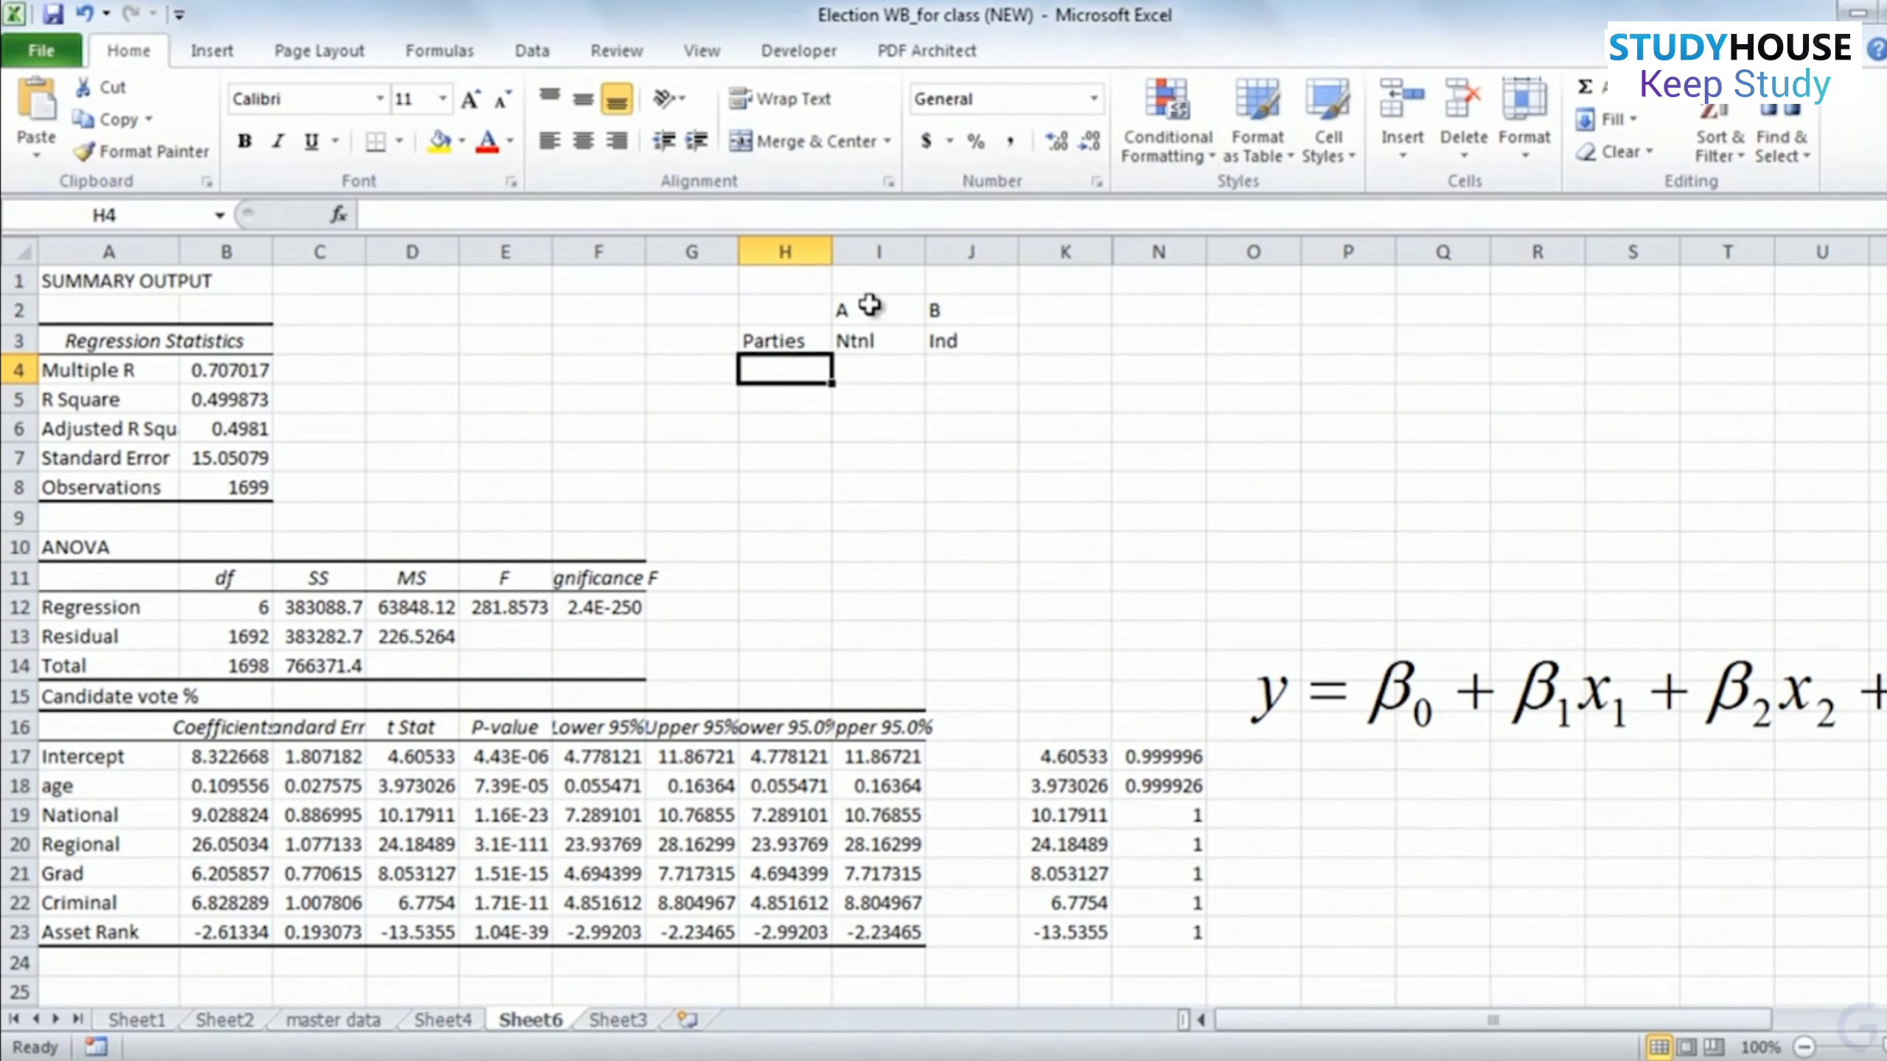
type("Ages")
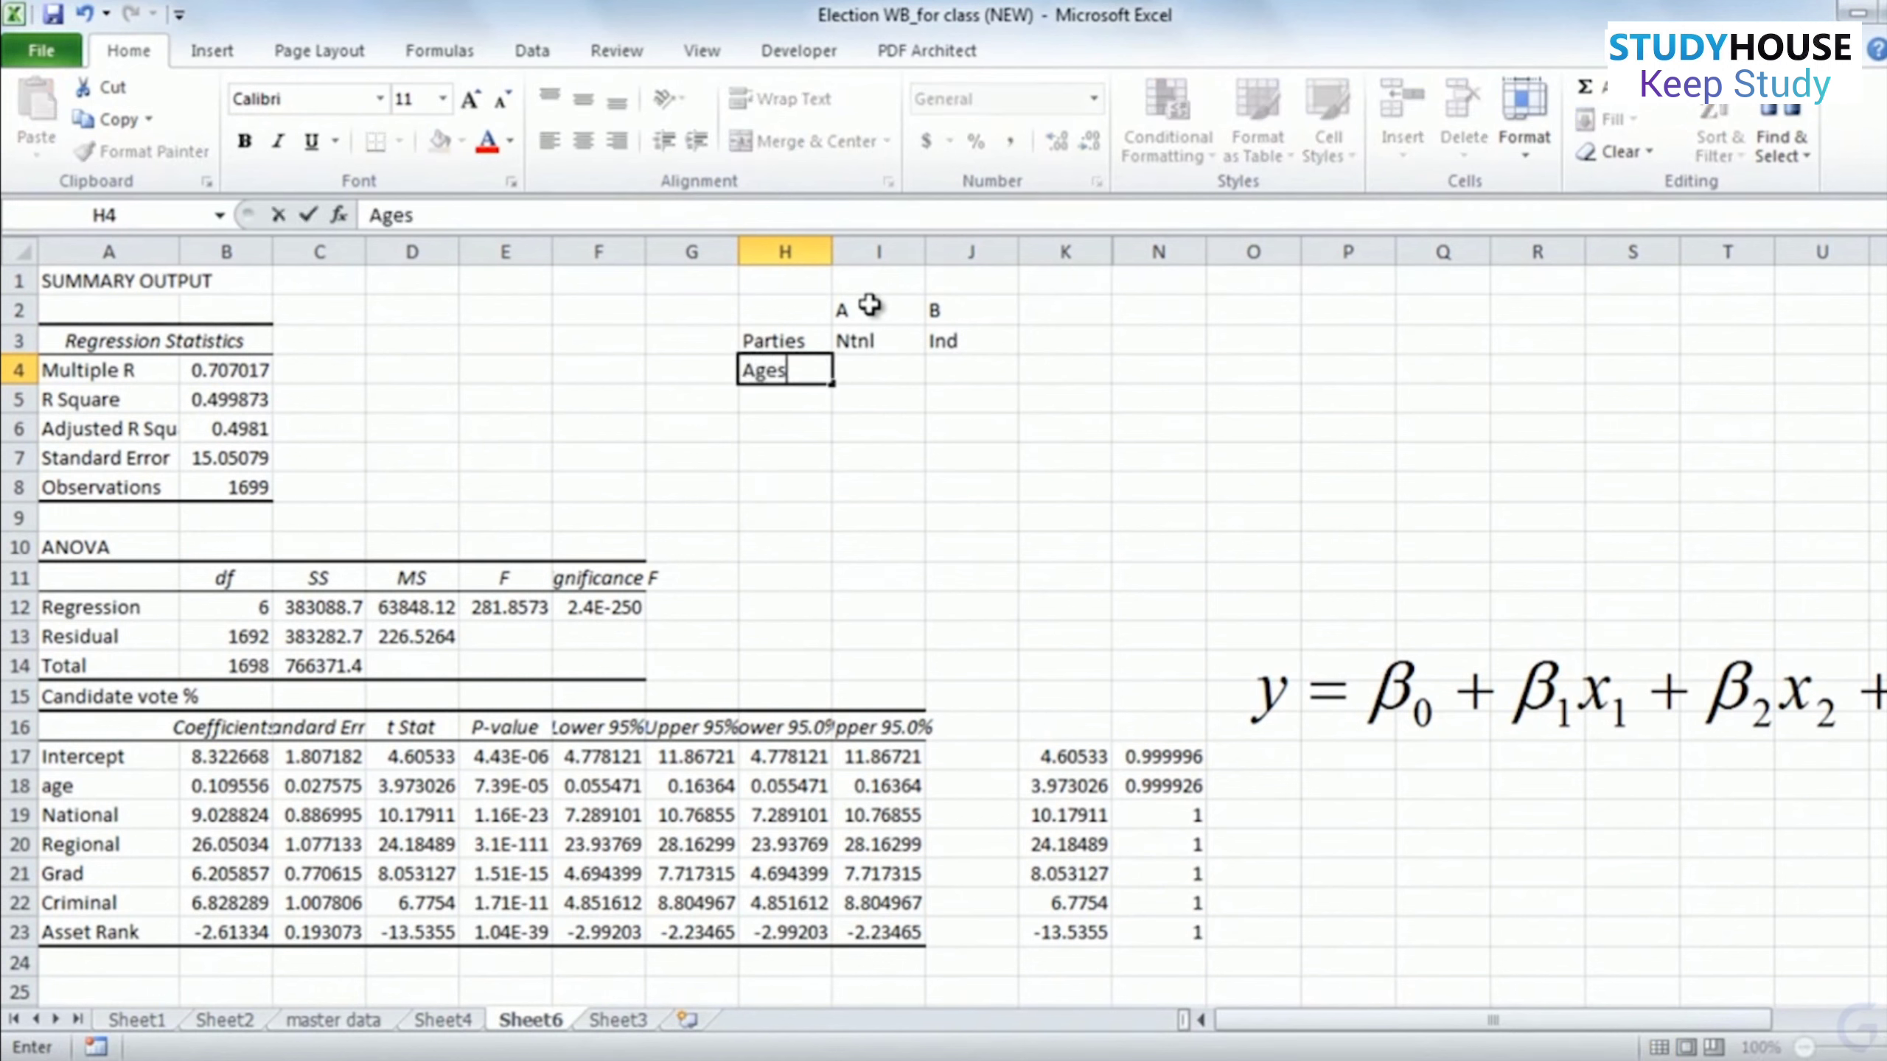
key("Tab")
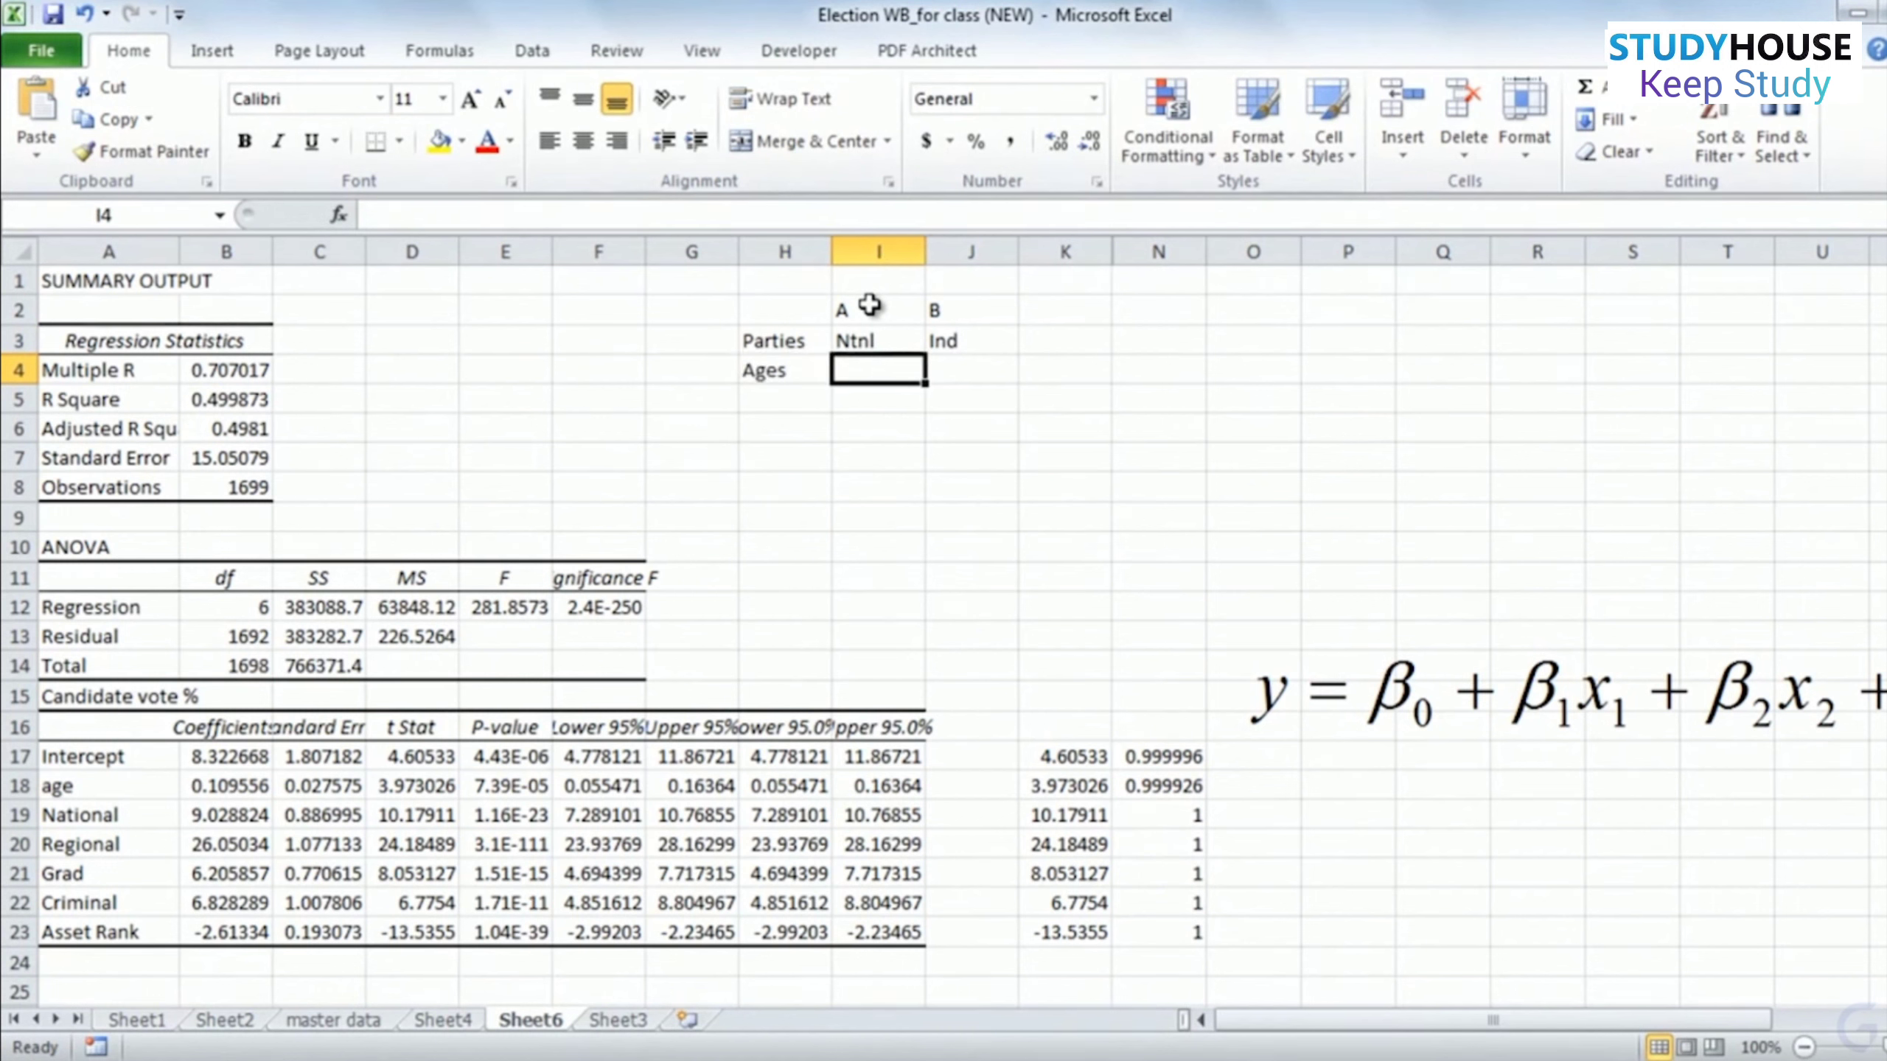
type("50")
key("Tab")
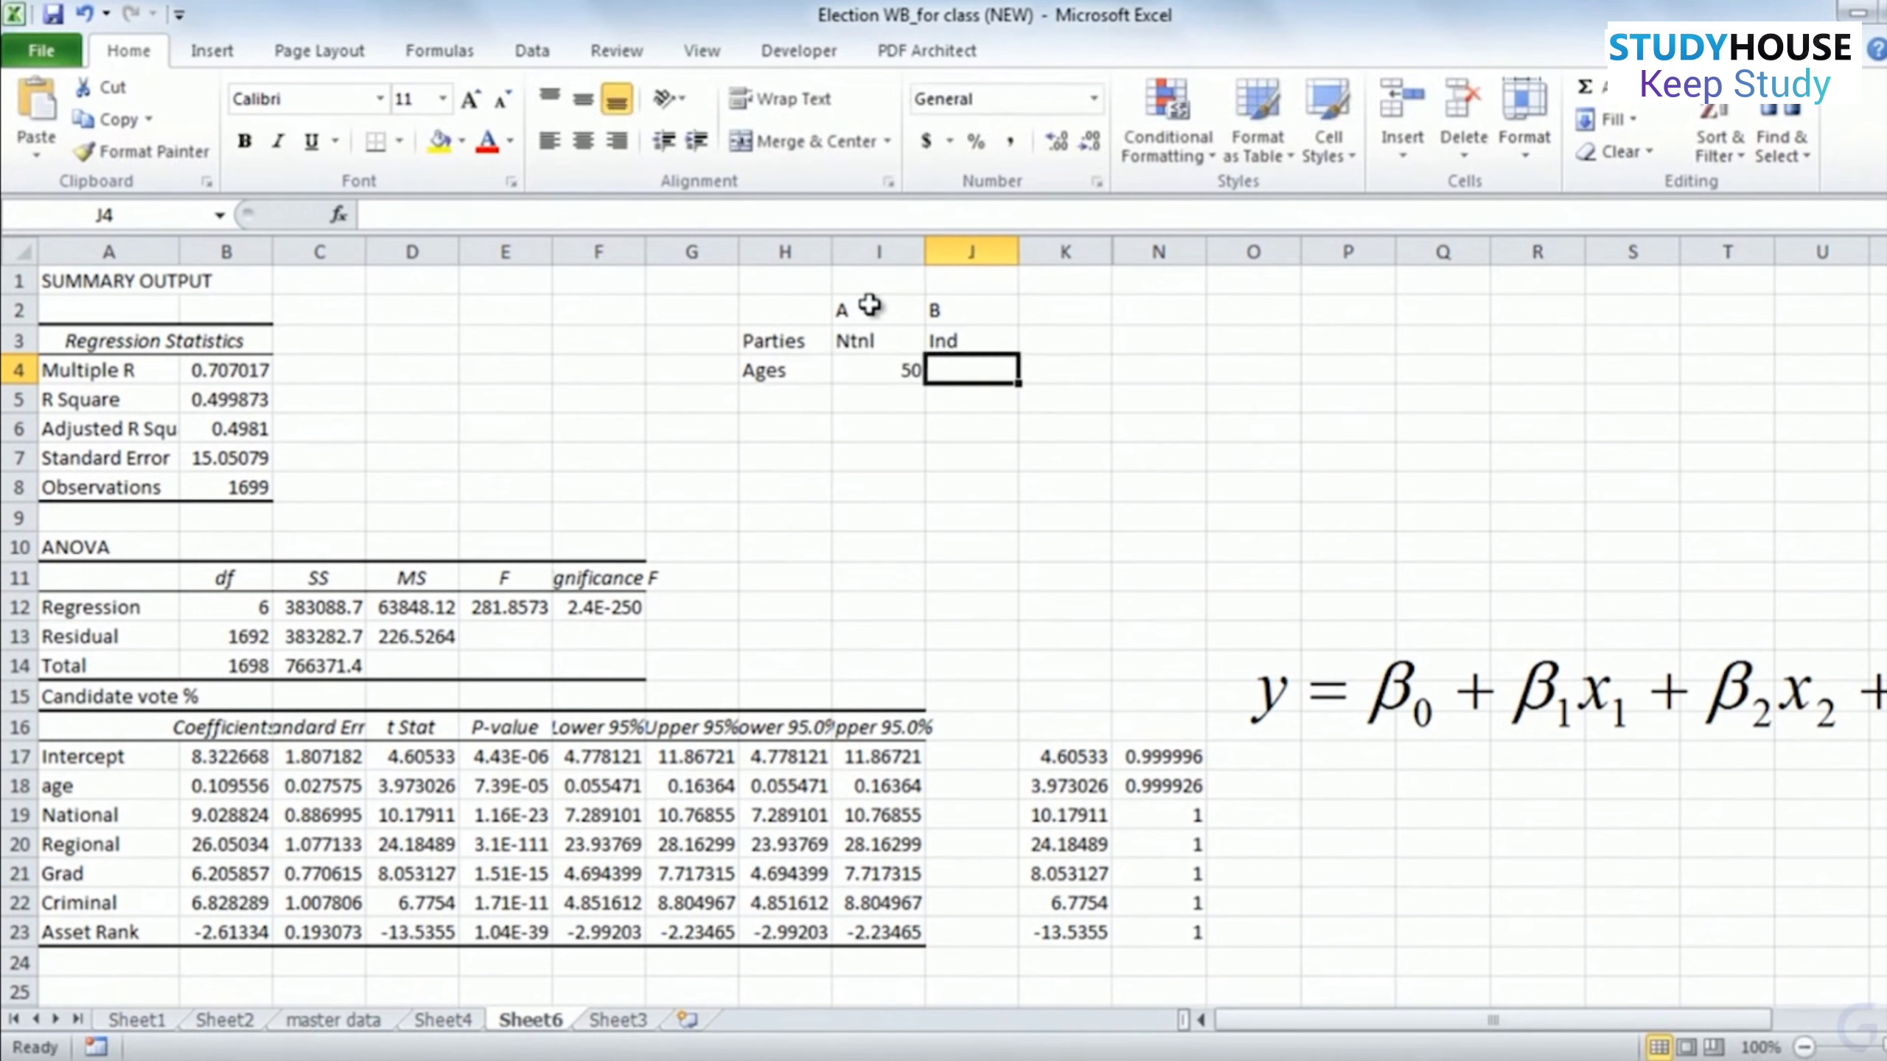
type("60")
key("Return")
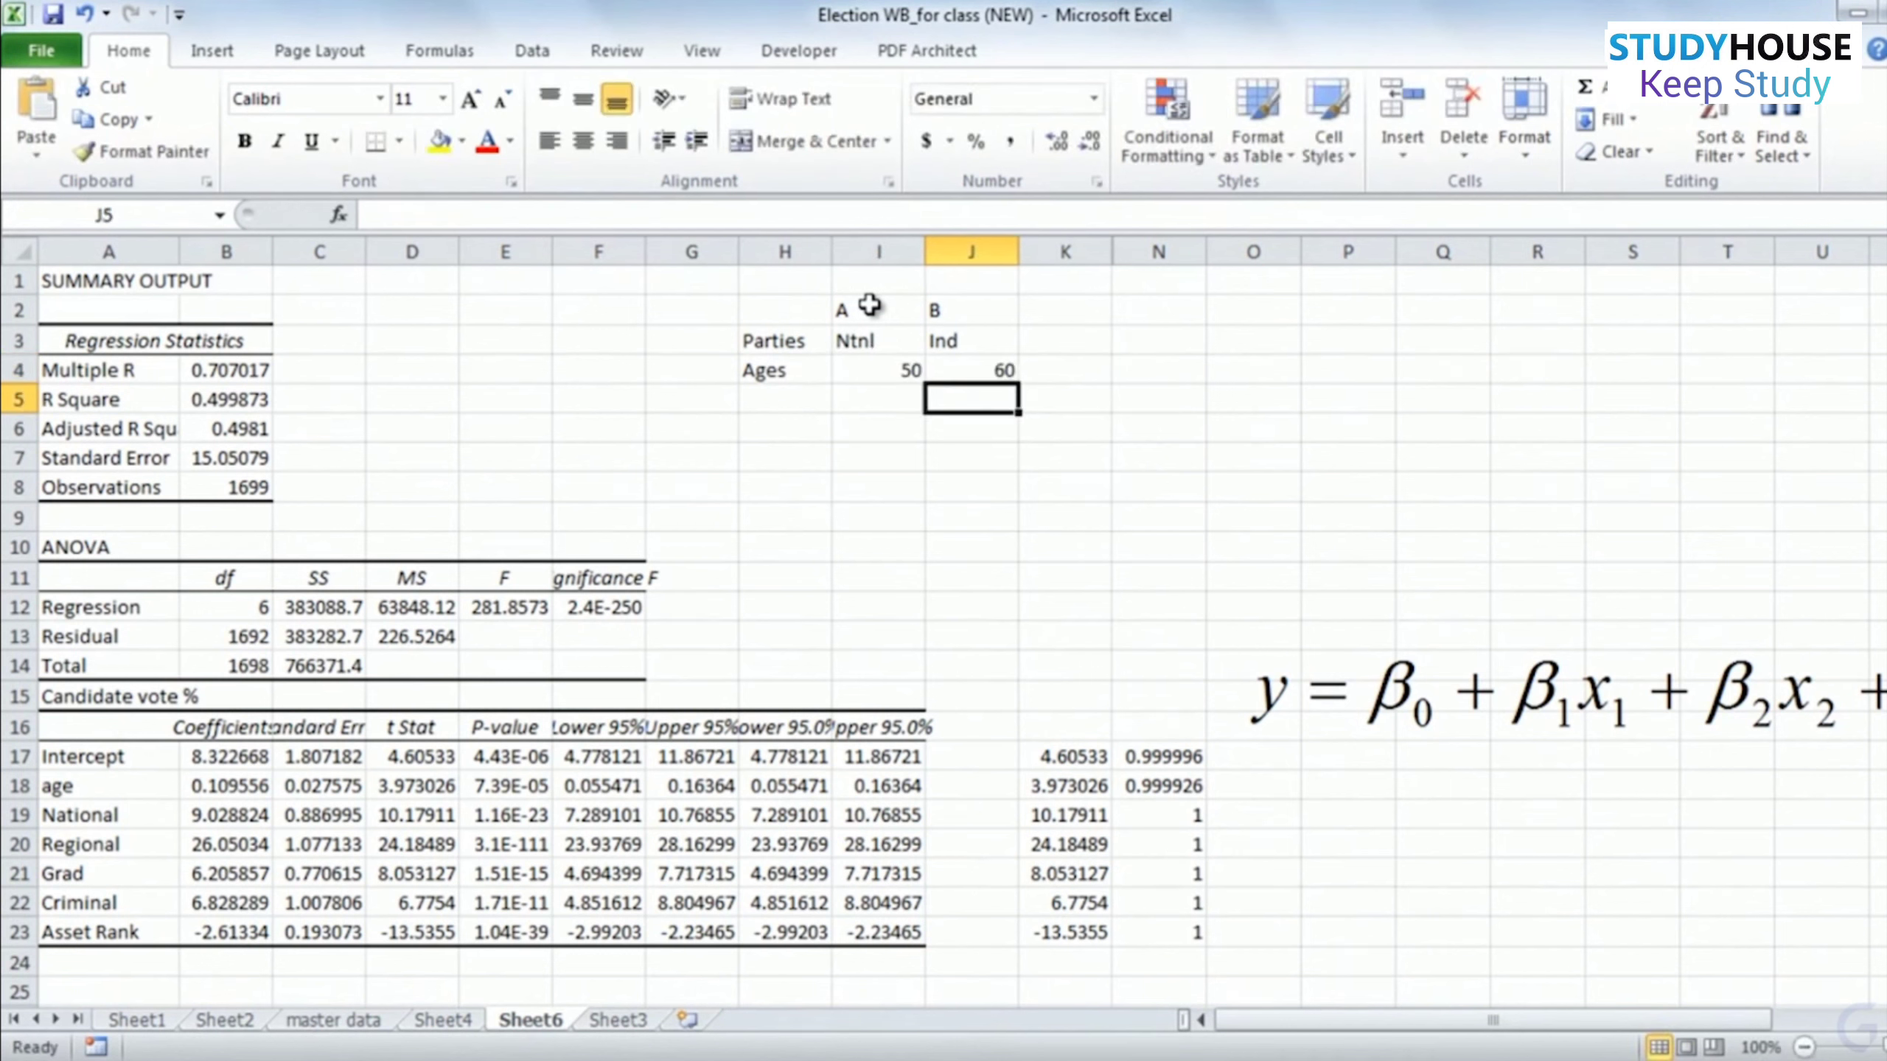
- Fill row 5 of the comparison with the label Education in H5, Grad for A and Not for B
key("Left")
key("Left")
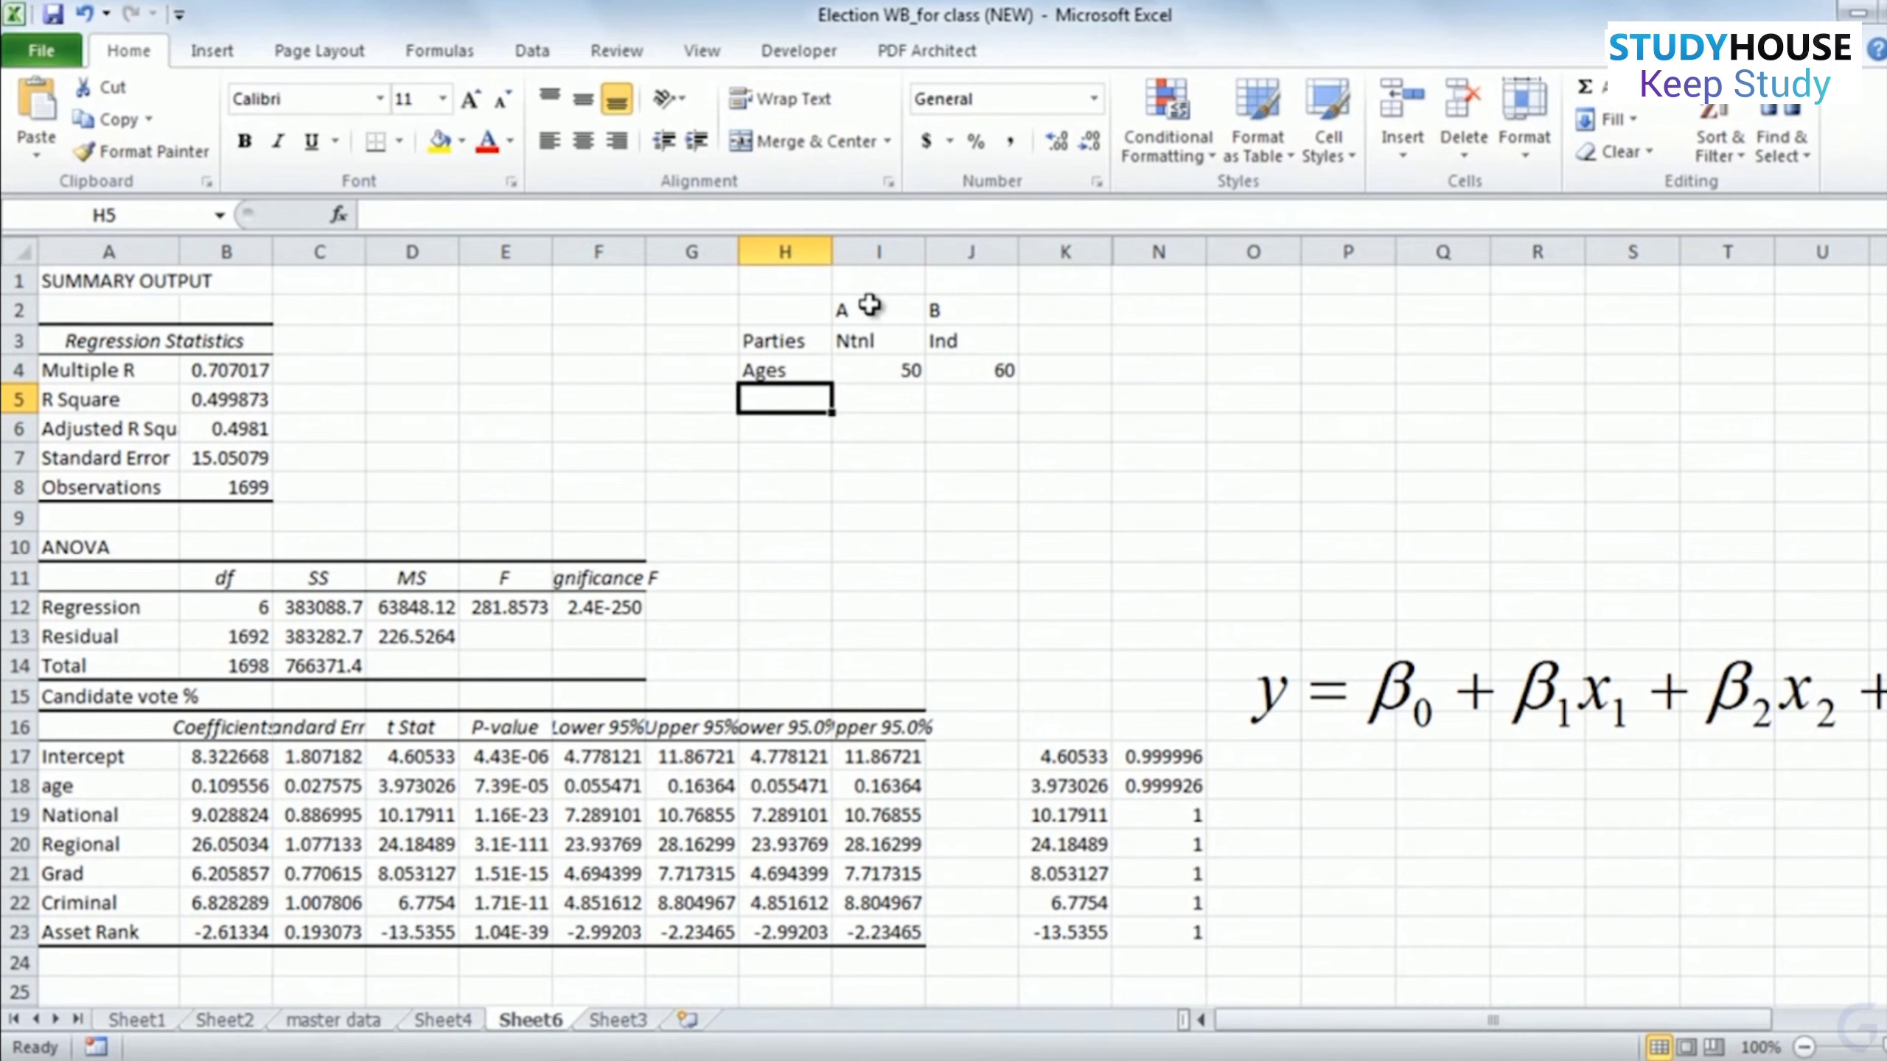
type("Educat")
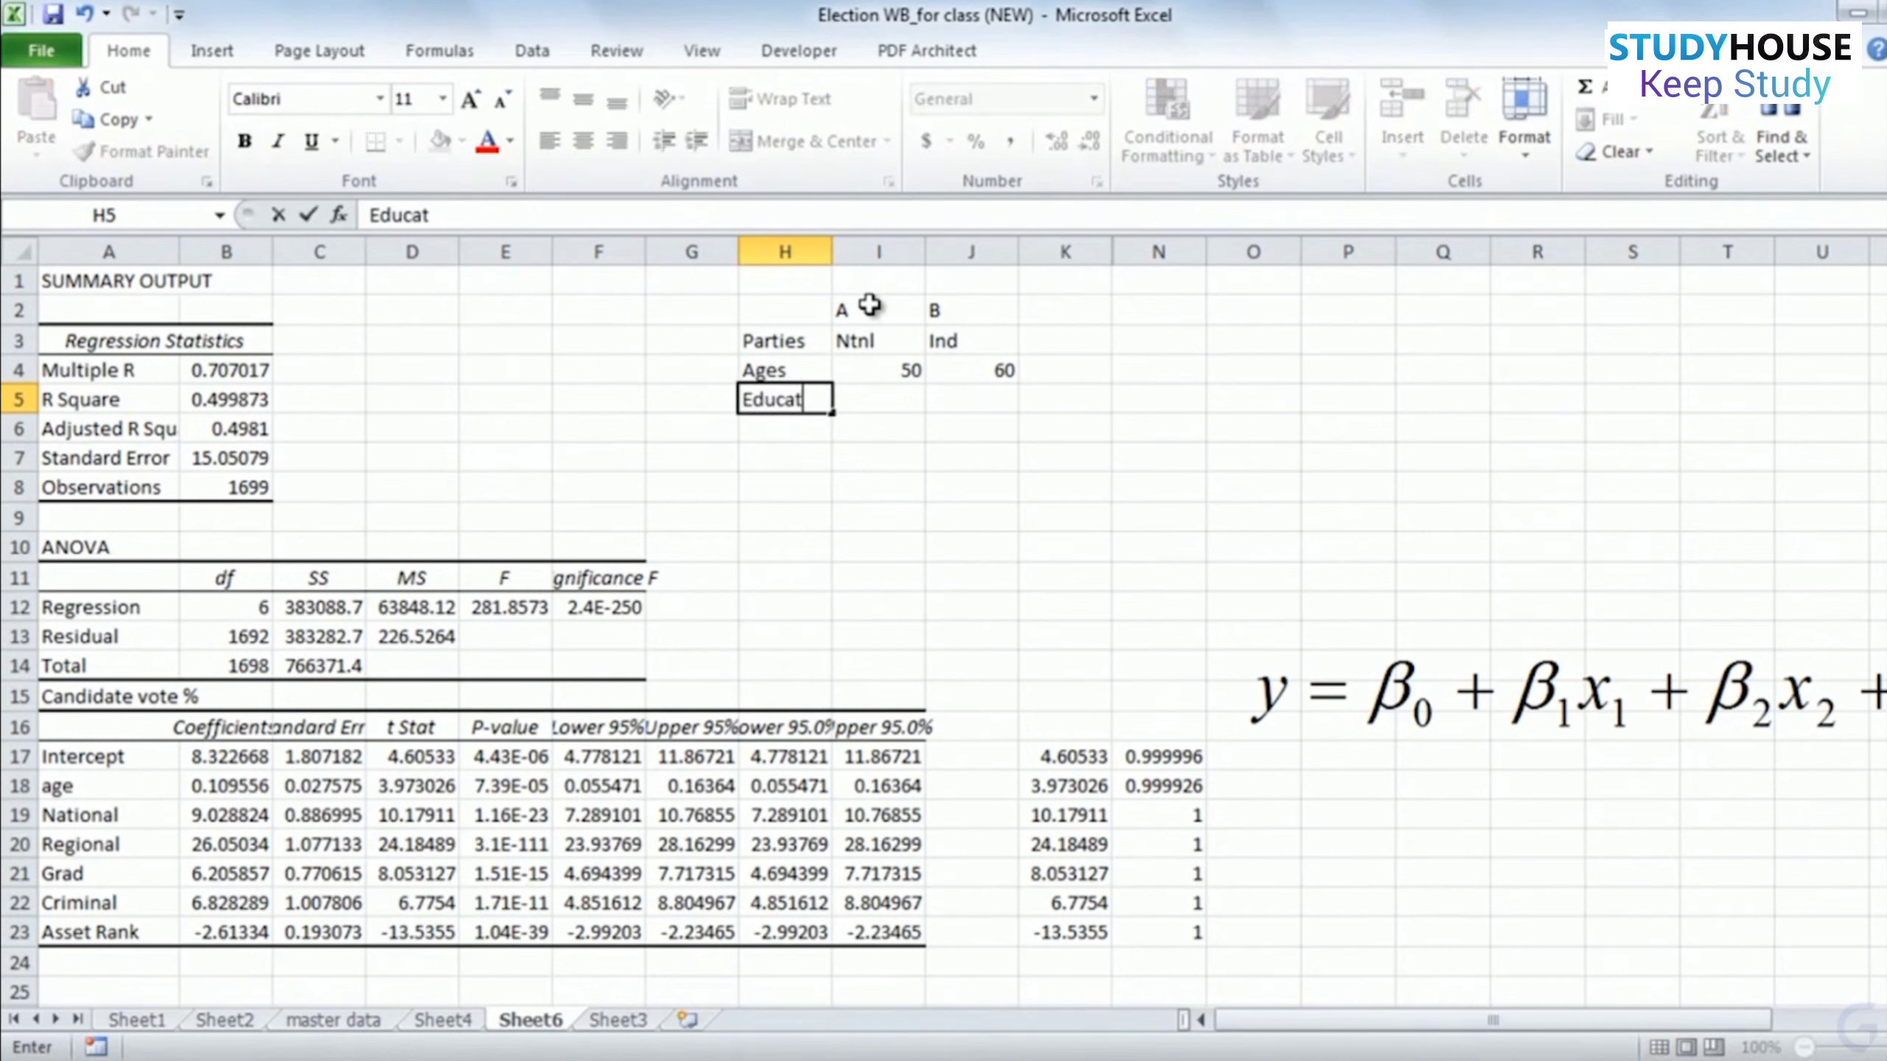
type("ion")
key("Right")
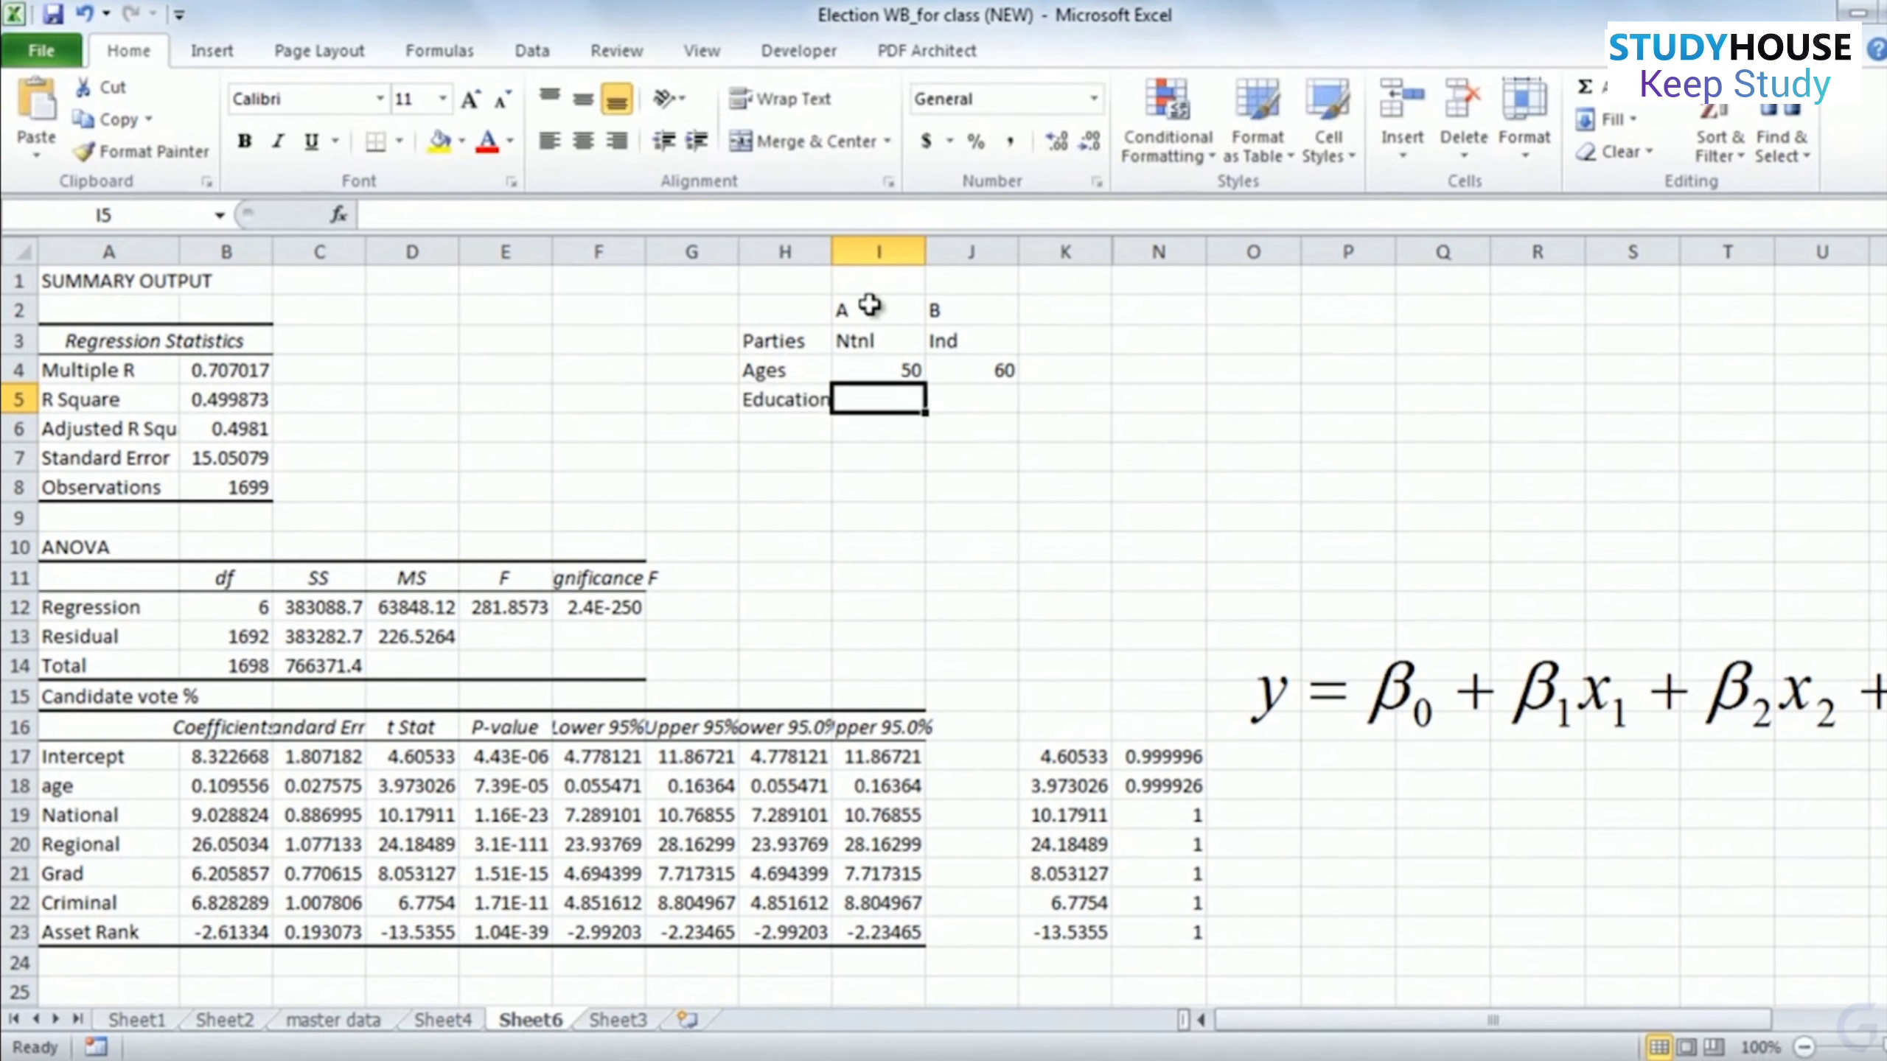
type("Grad")
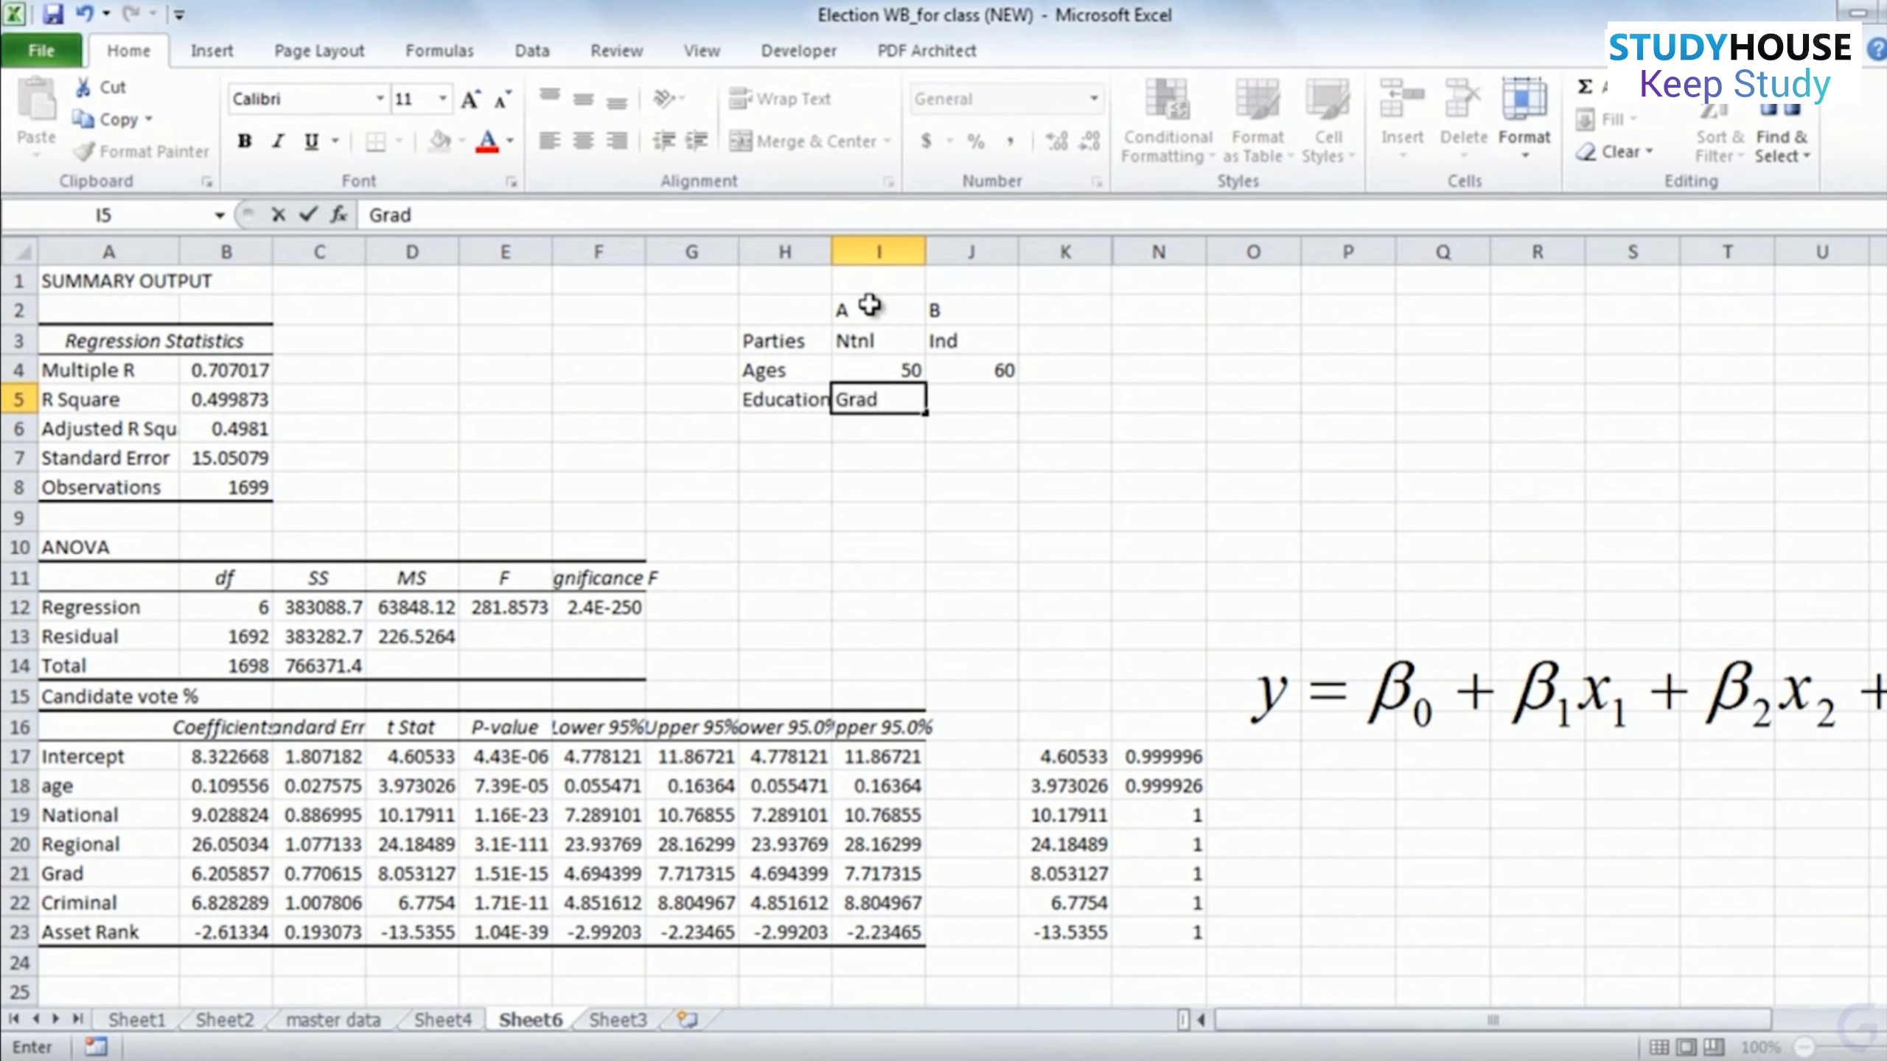
key("Right")
type("Not")
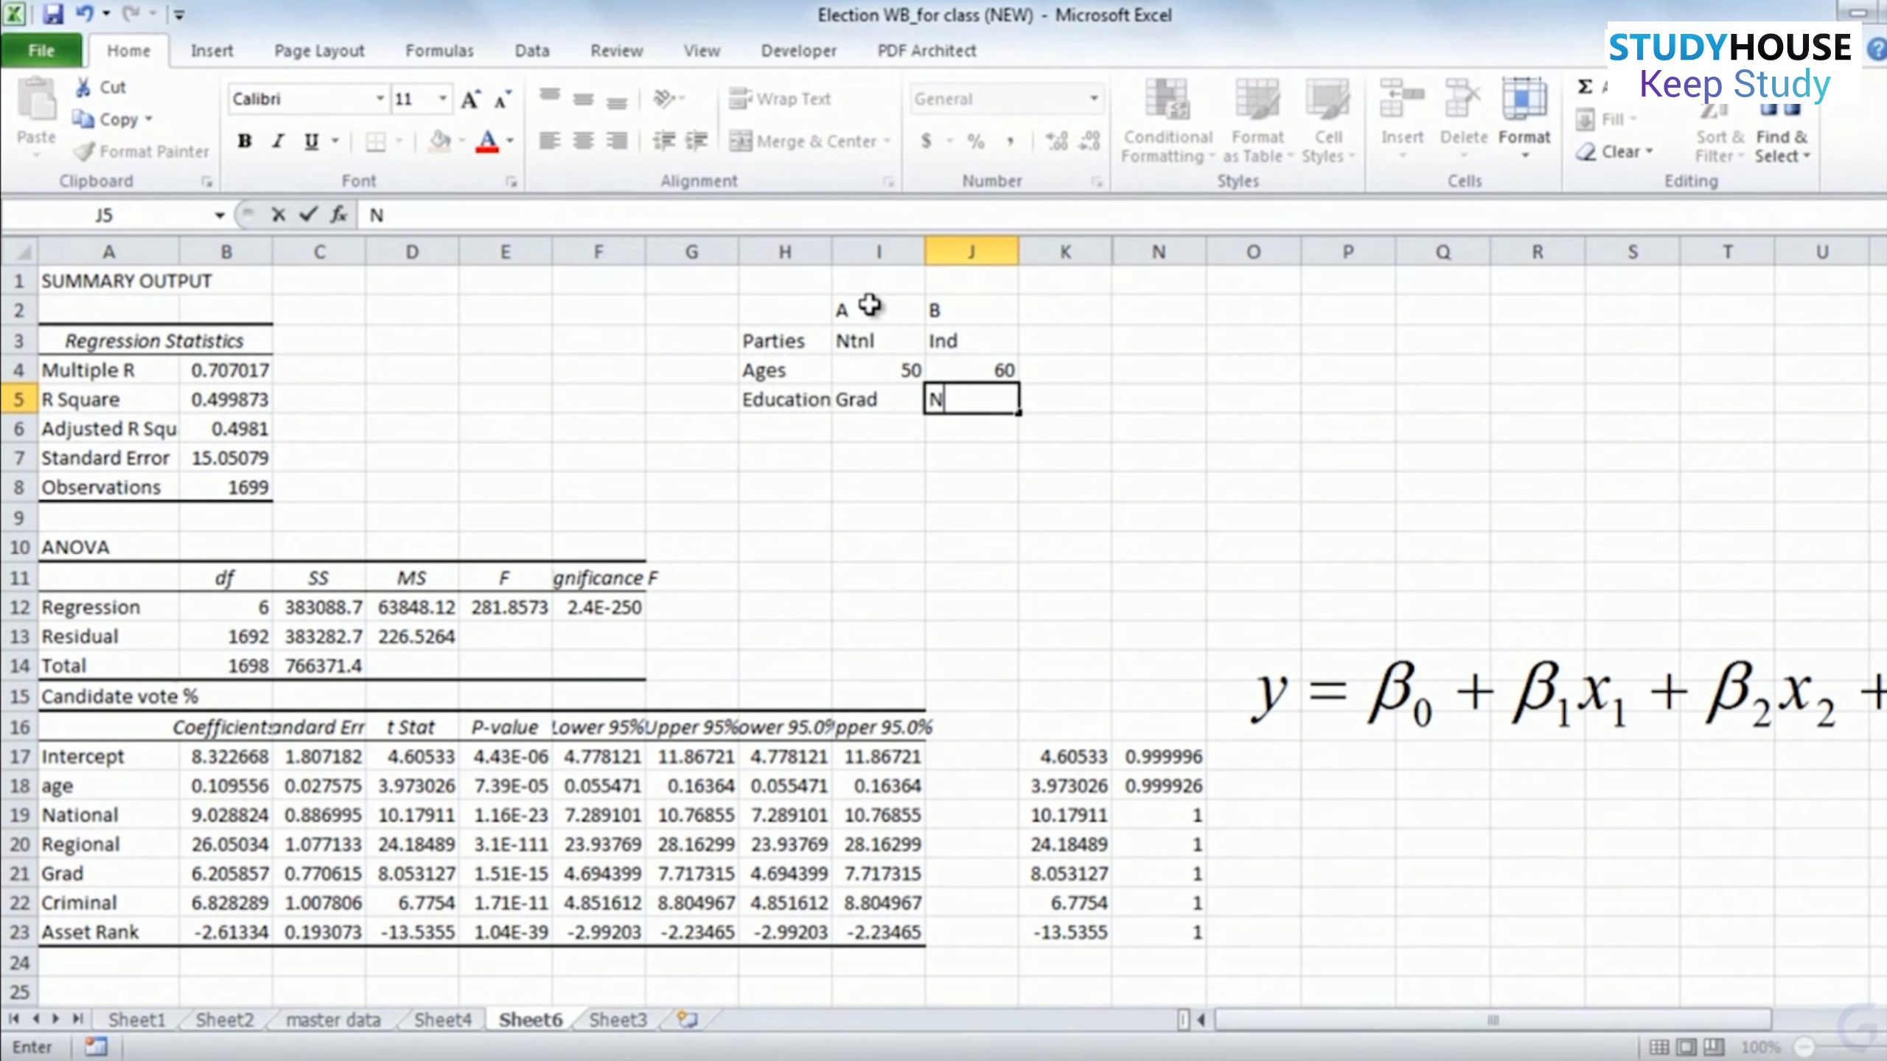
key("Return")
- Fill row 6 of the comparison with the label Crime in H6, Clean for A and Yes for B
key("Left")
key("Left")
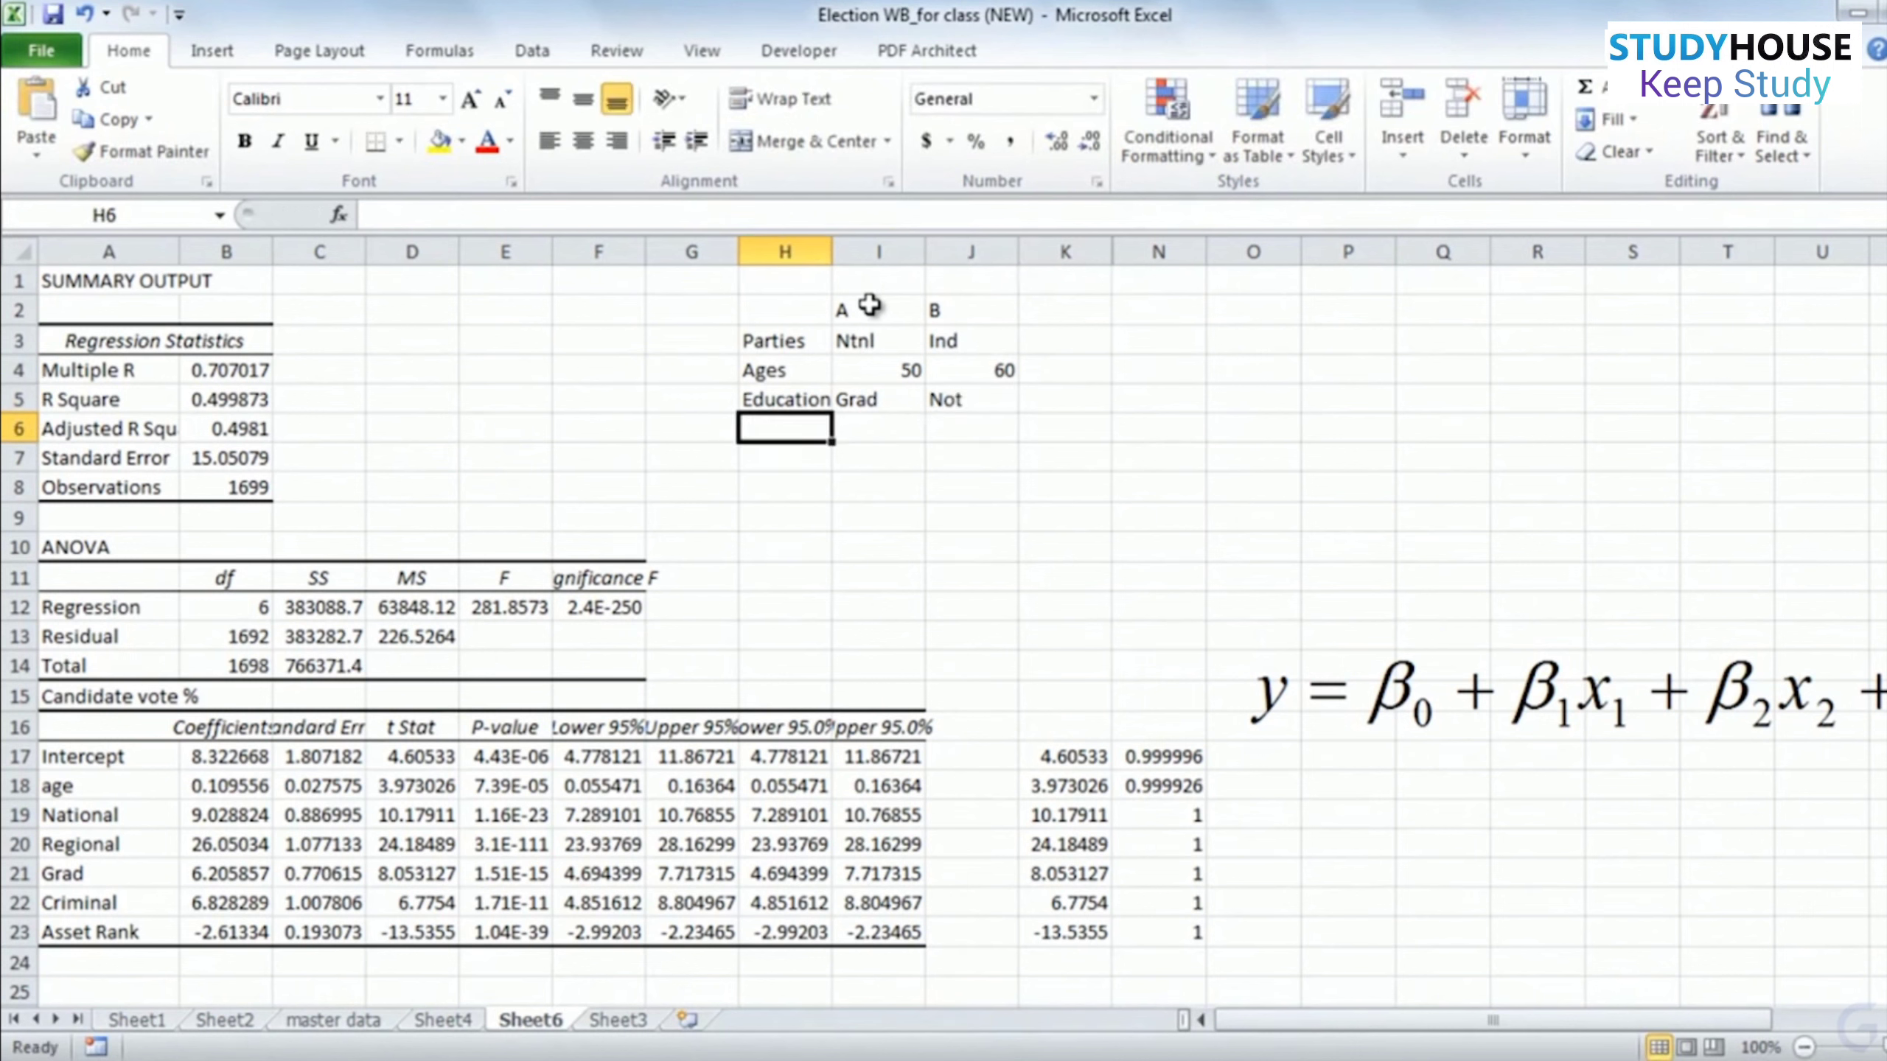
type("Crime")
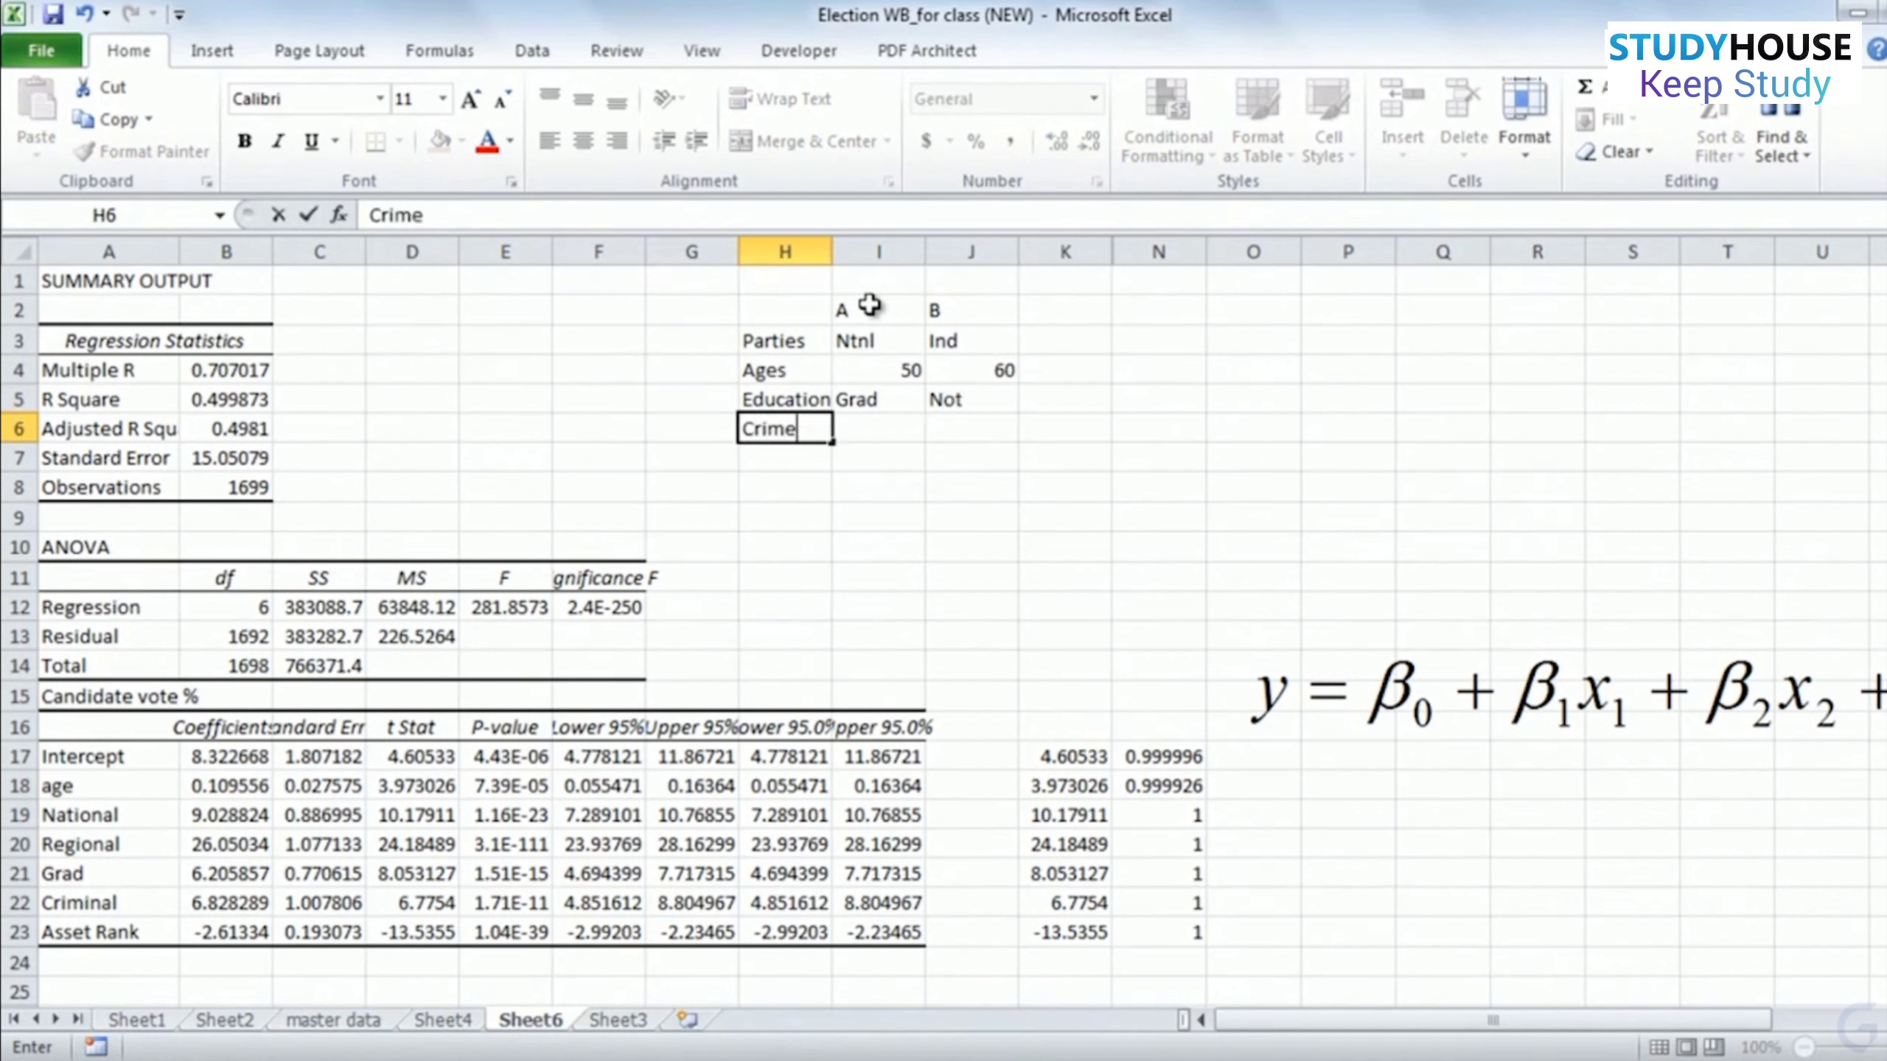
key("Tab")
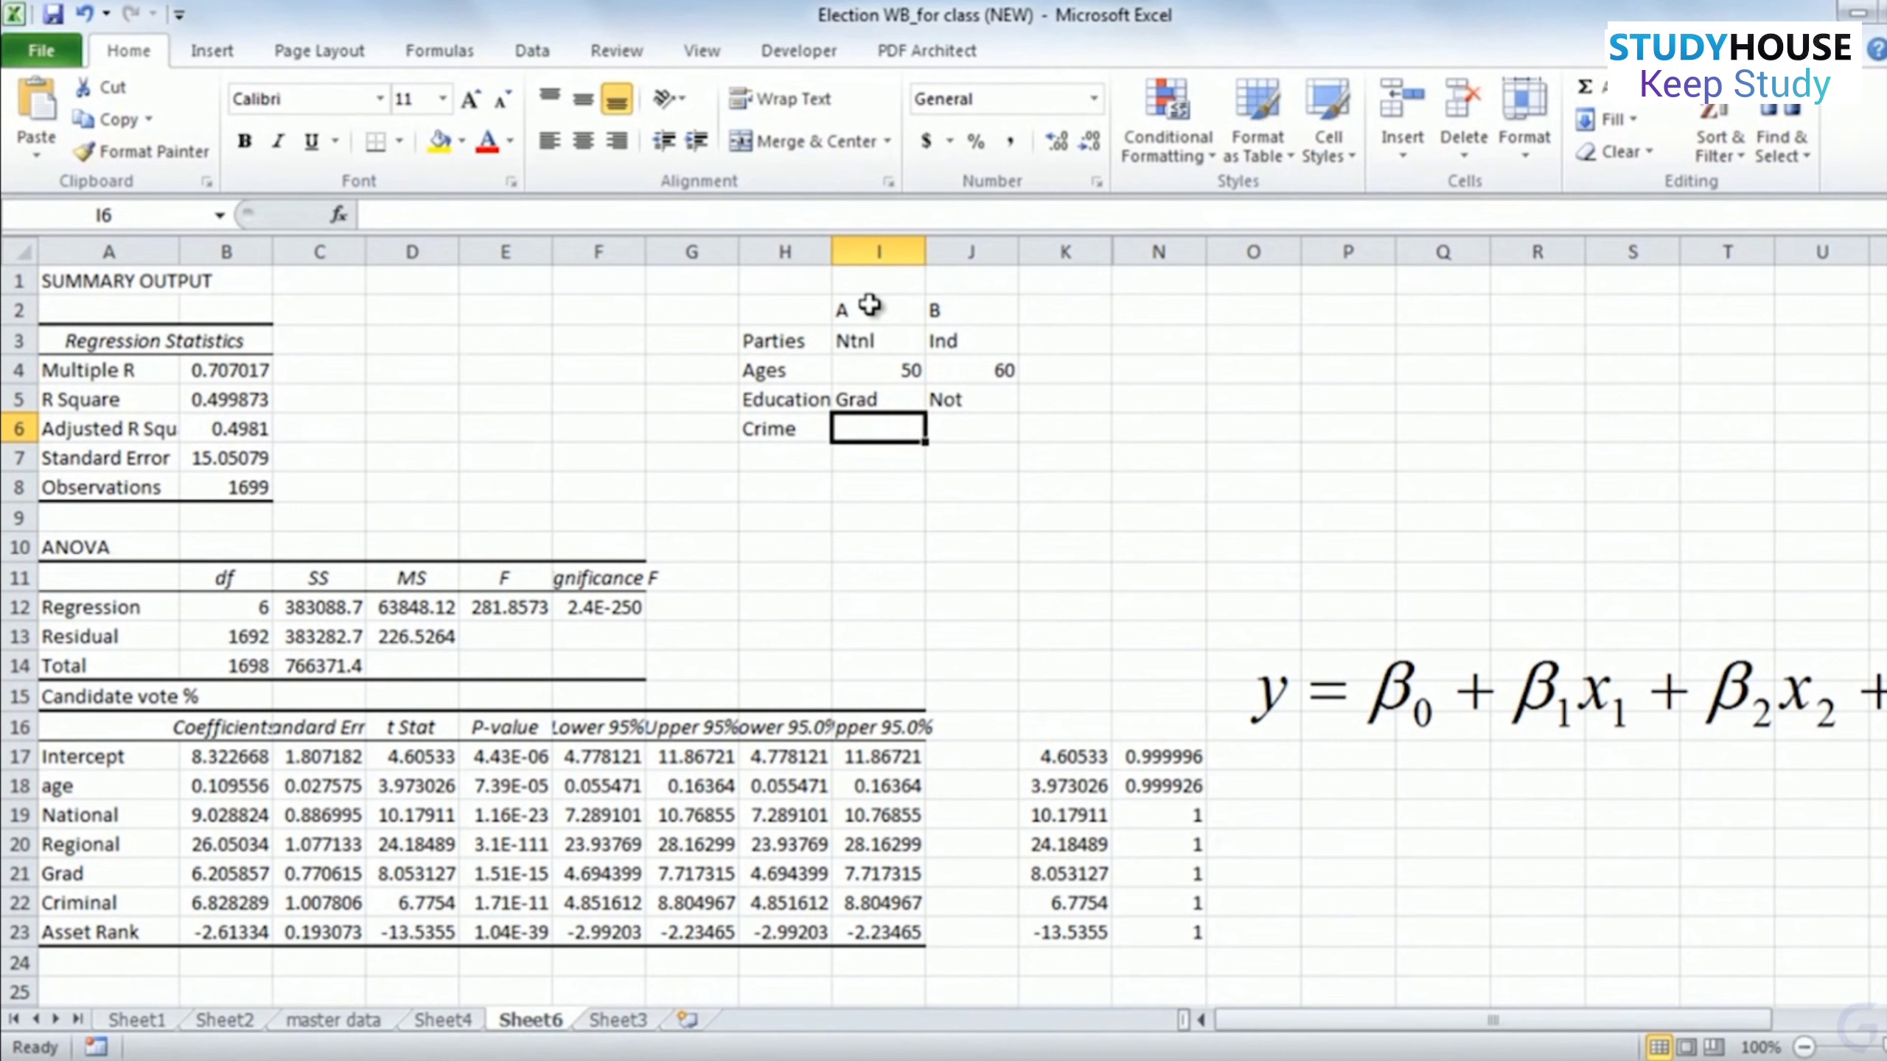
type("Clean")
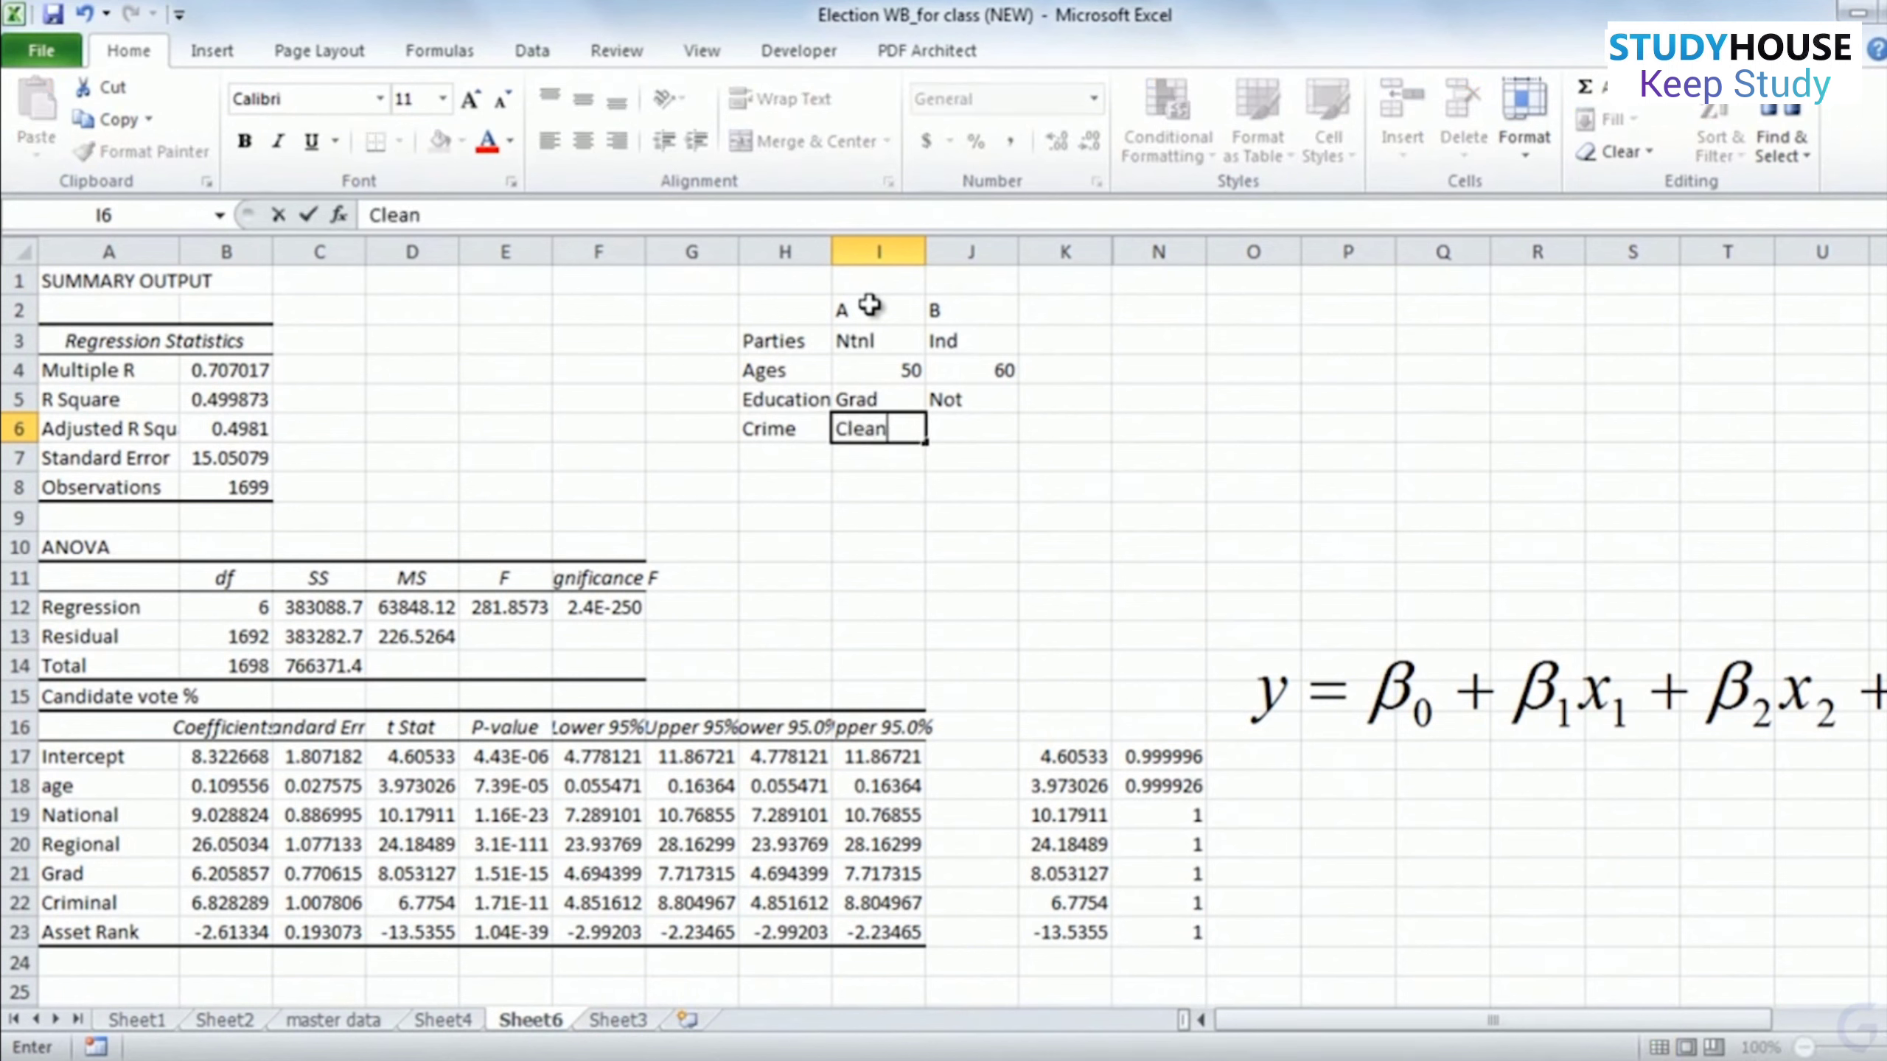
key("Tab")
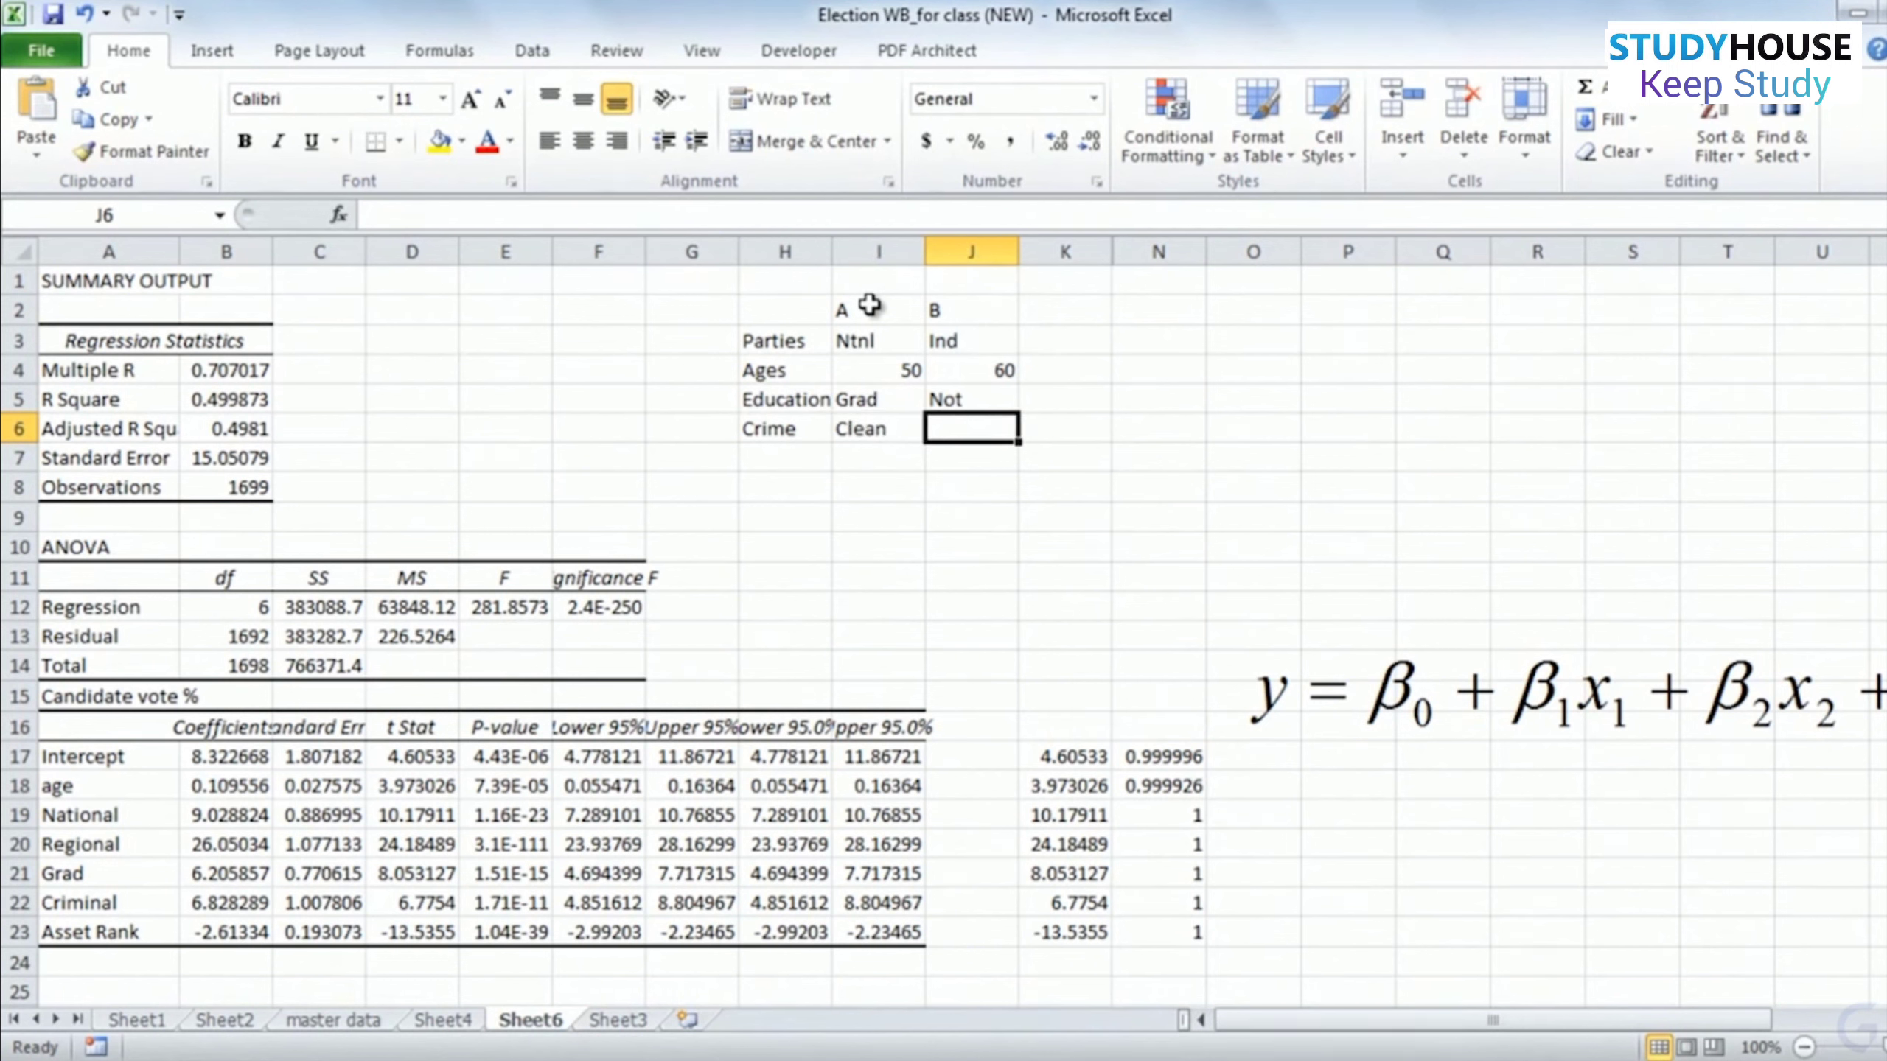
type("Yes")
key("Return")
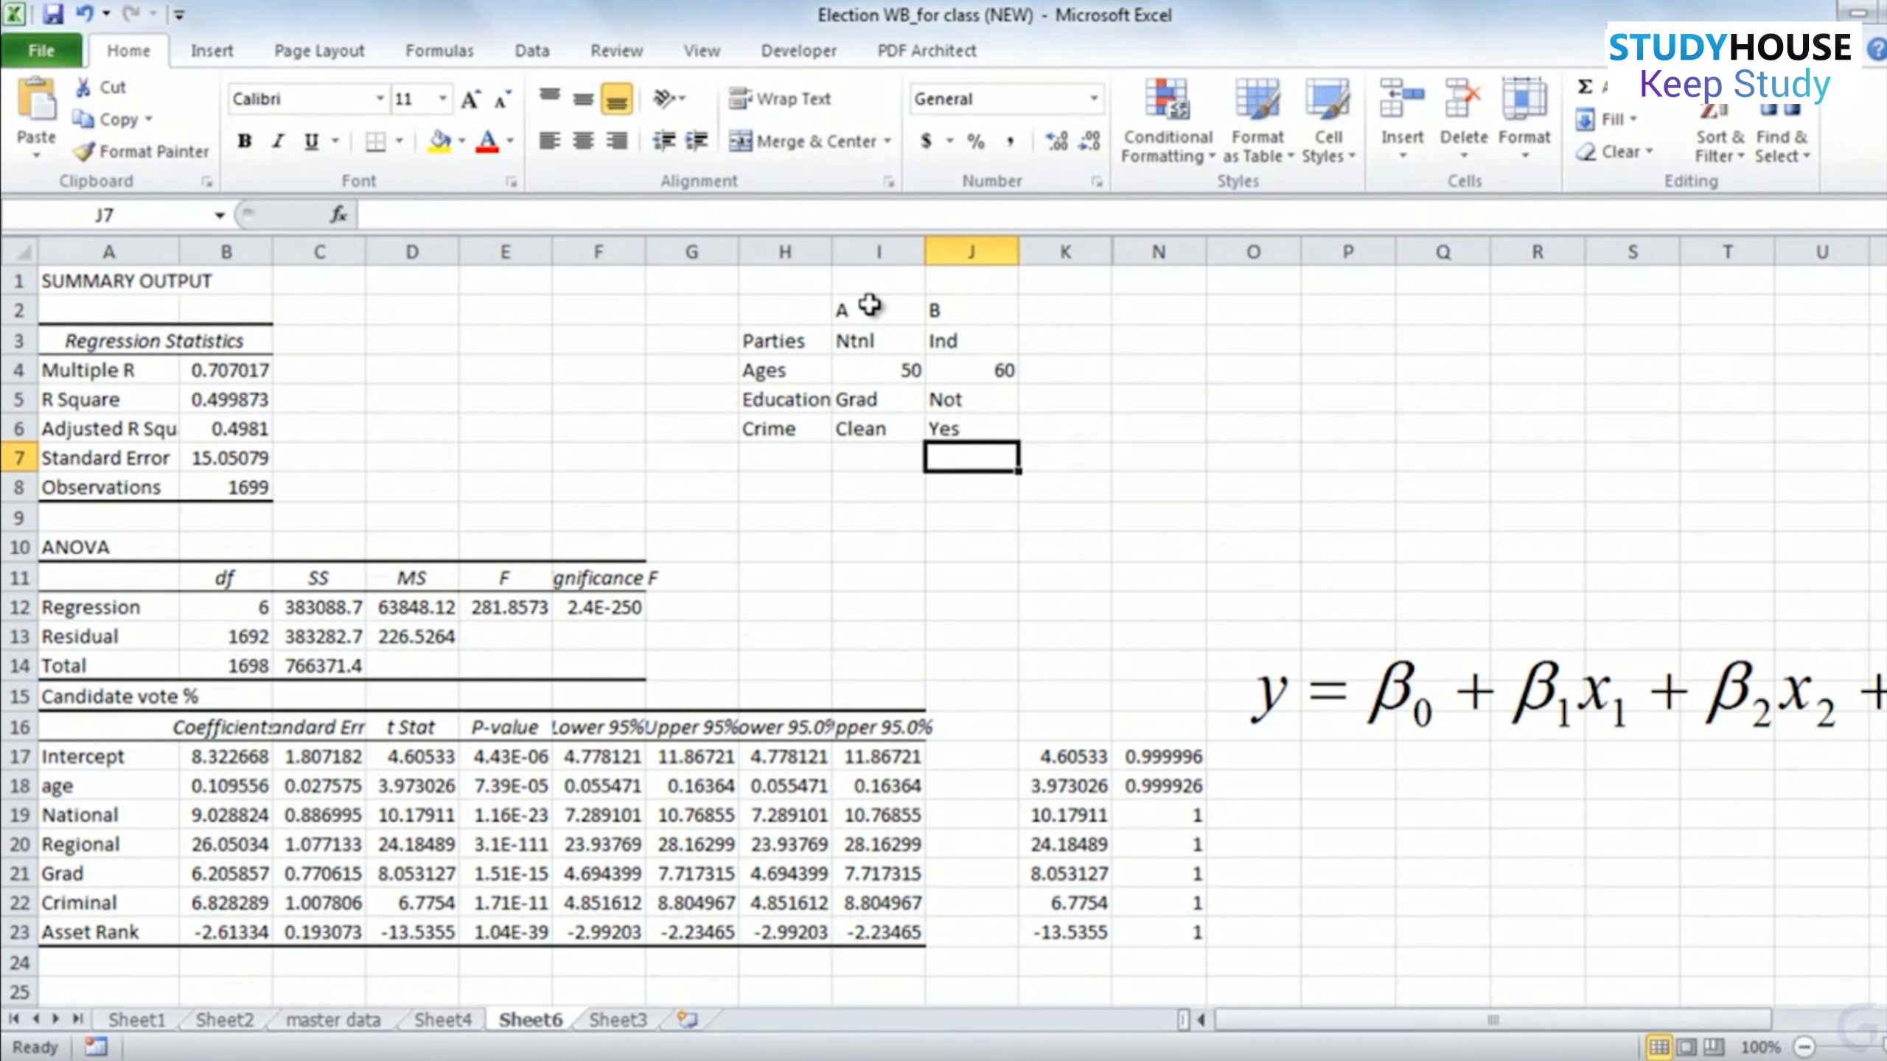
- Fill row 7 of the comparison with the label Asset rank in H7, 1 for A and 8 for B
key("Left")
key("Left")
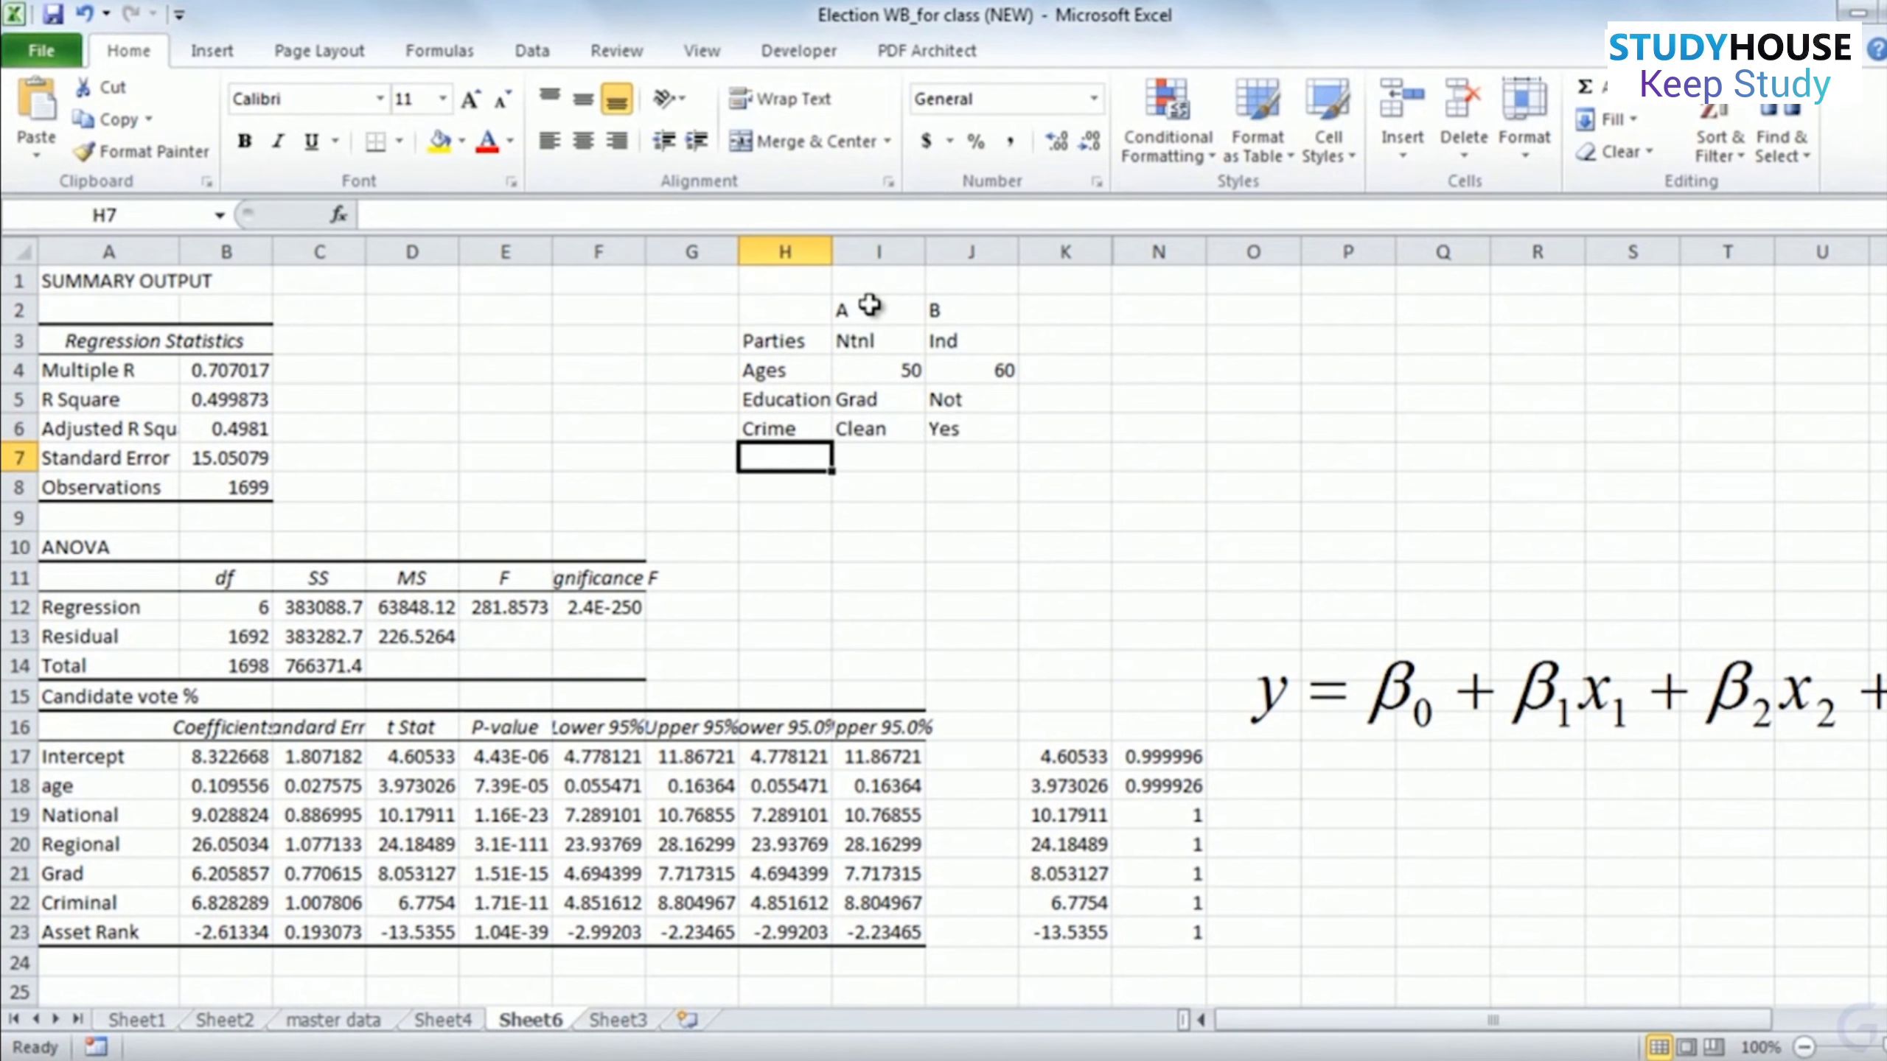
type("Asset ")
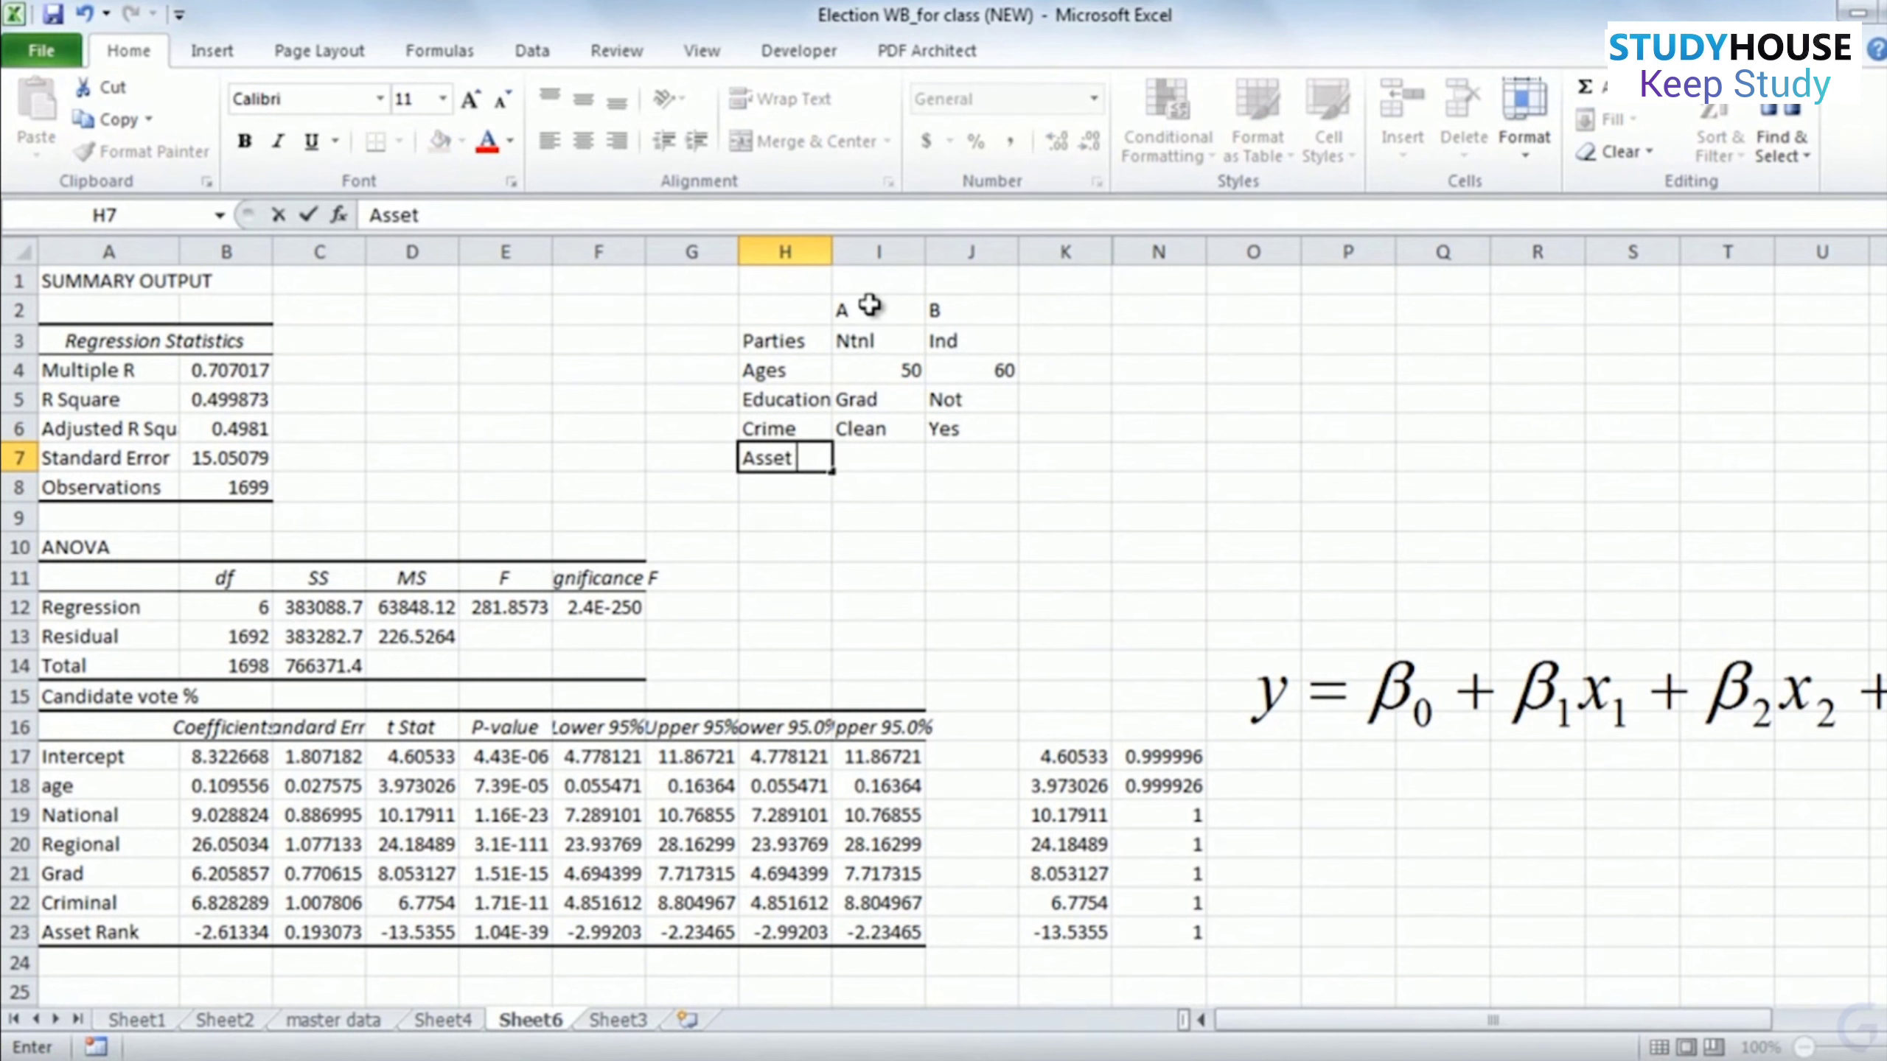
type("rank")
key("Tab")
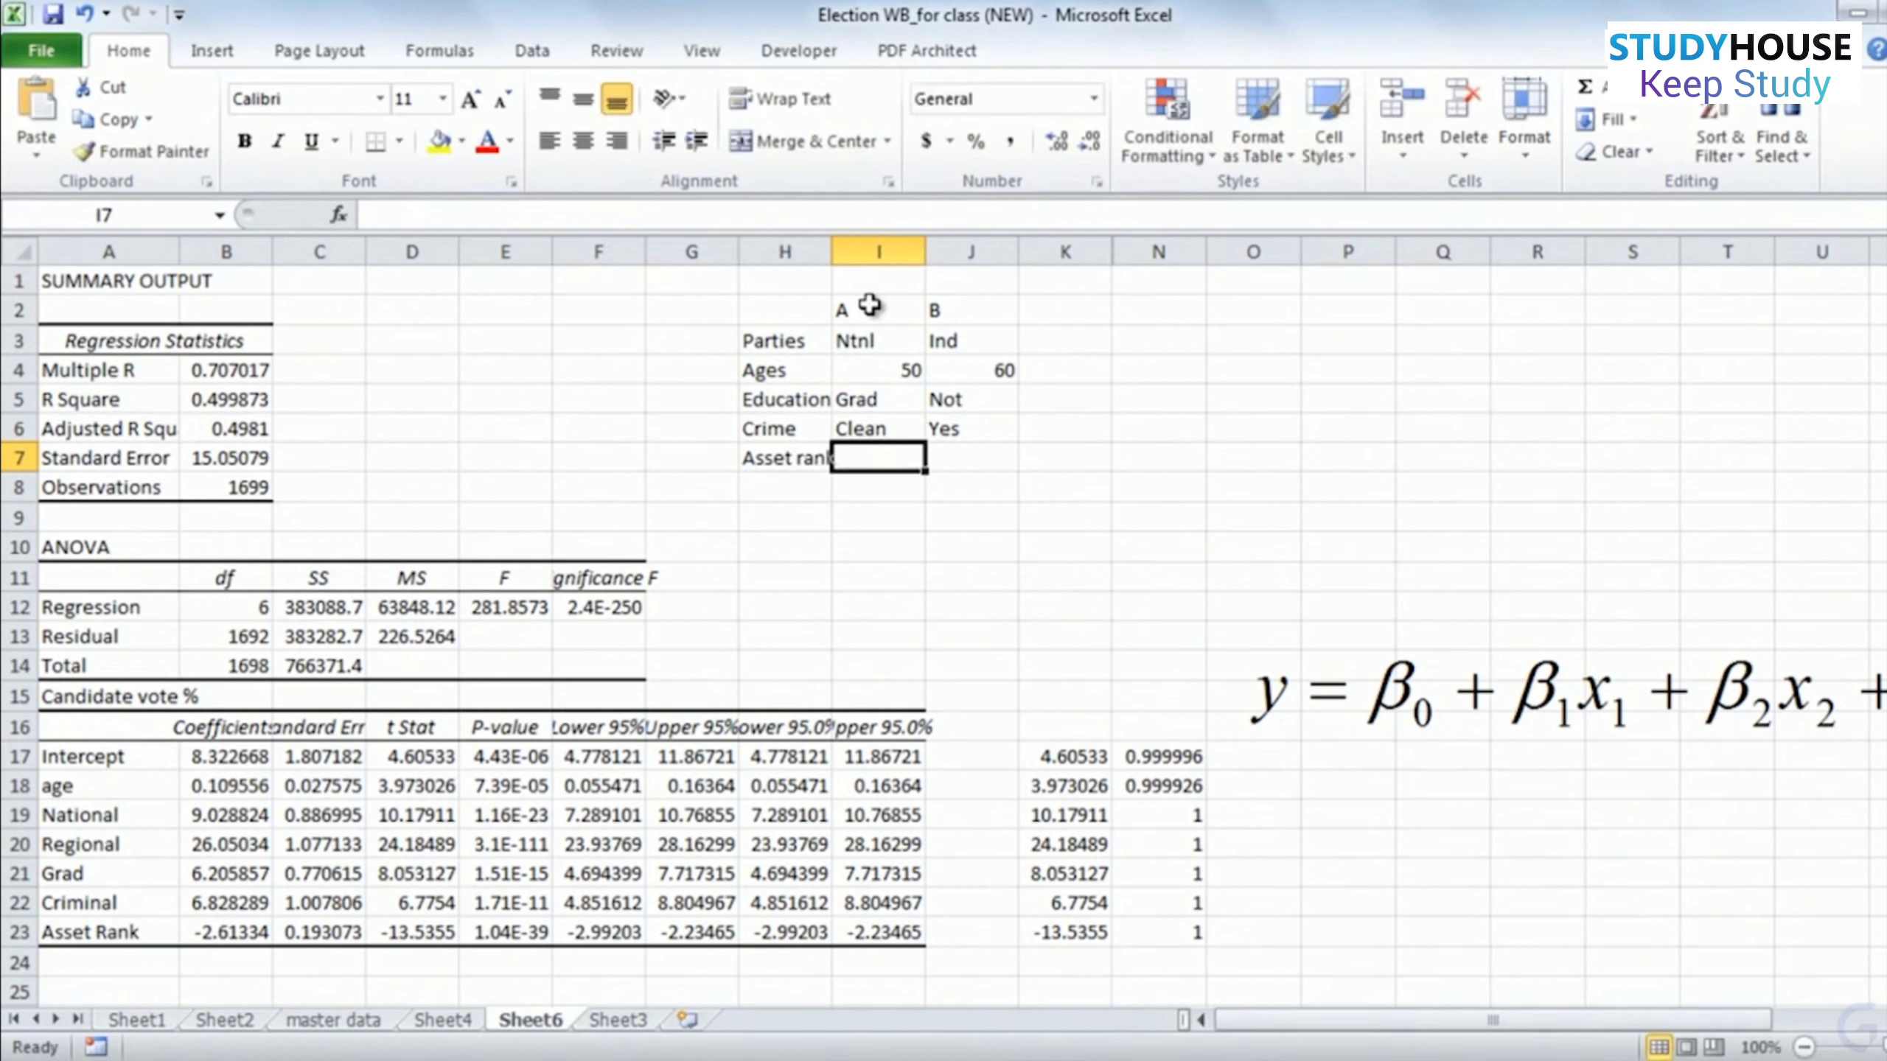
type("1")
key("Tab")
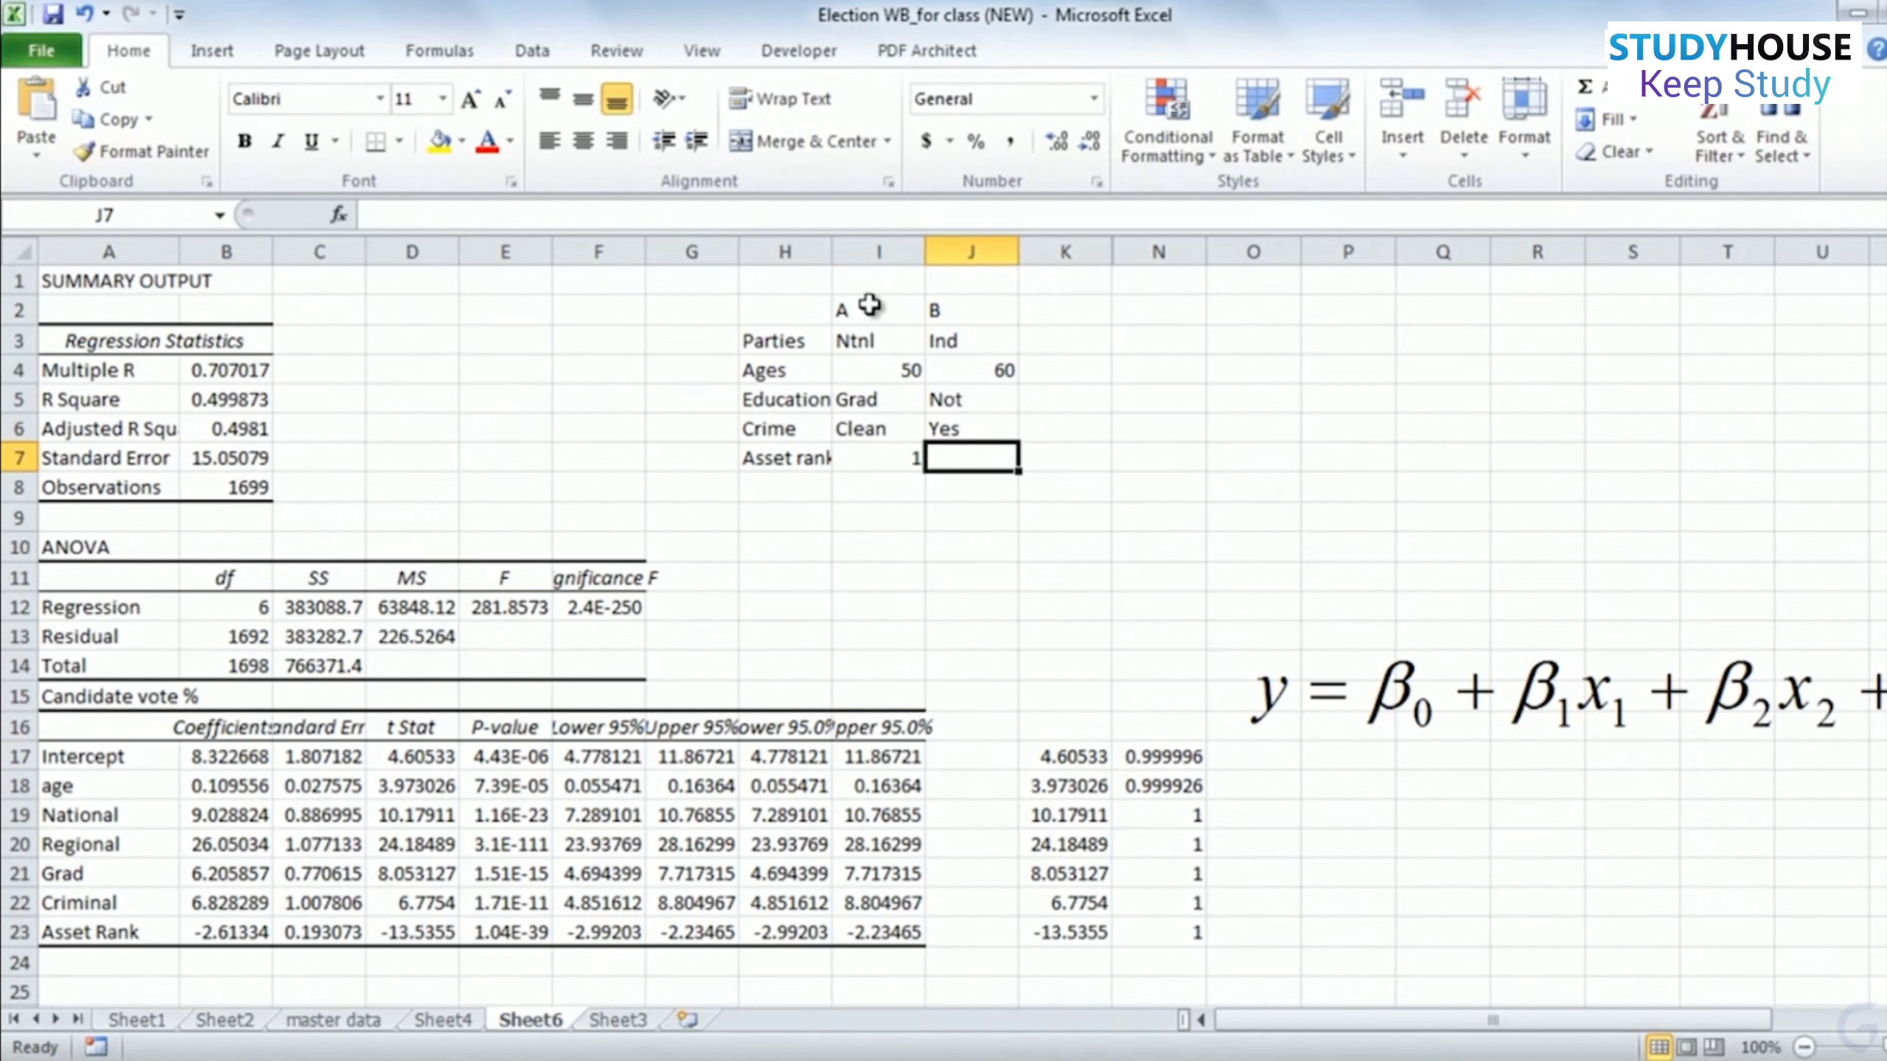
type("8")
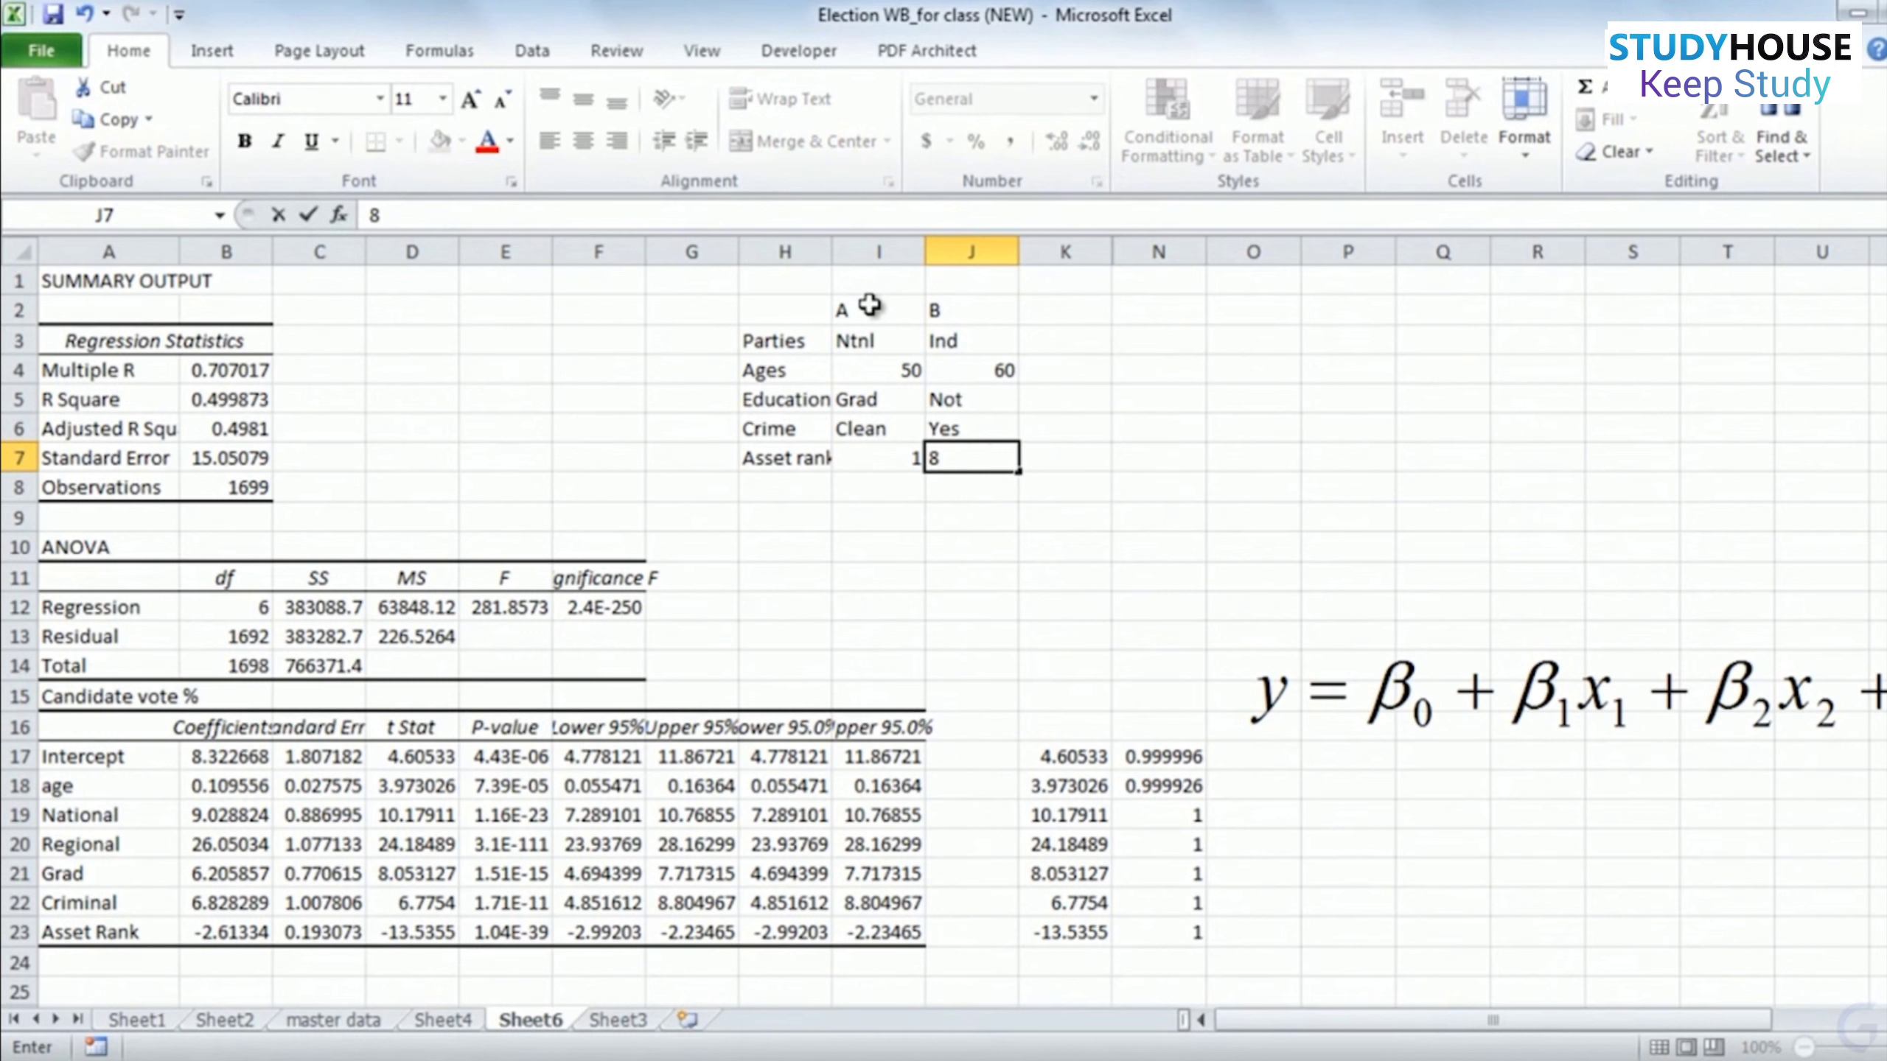
left_click(875, 458)
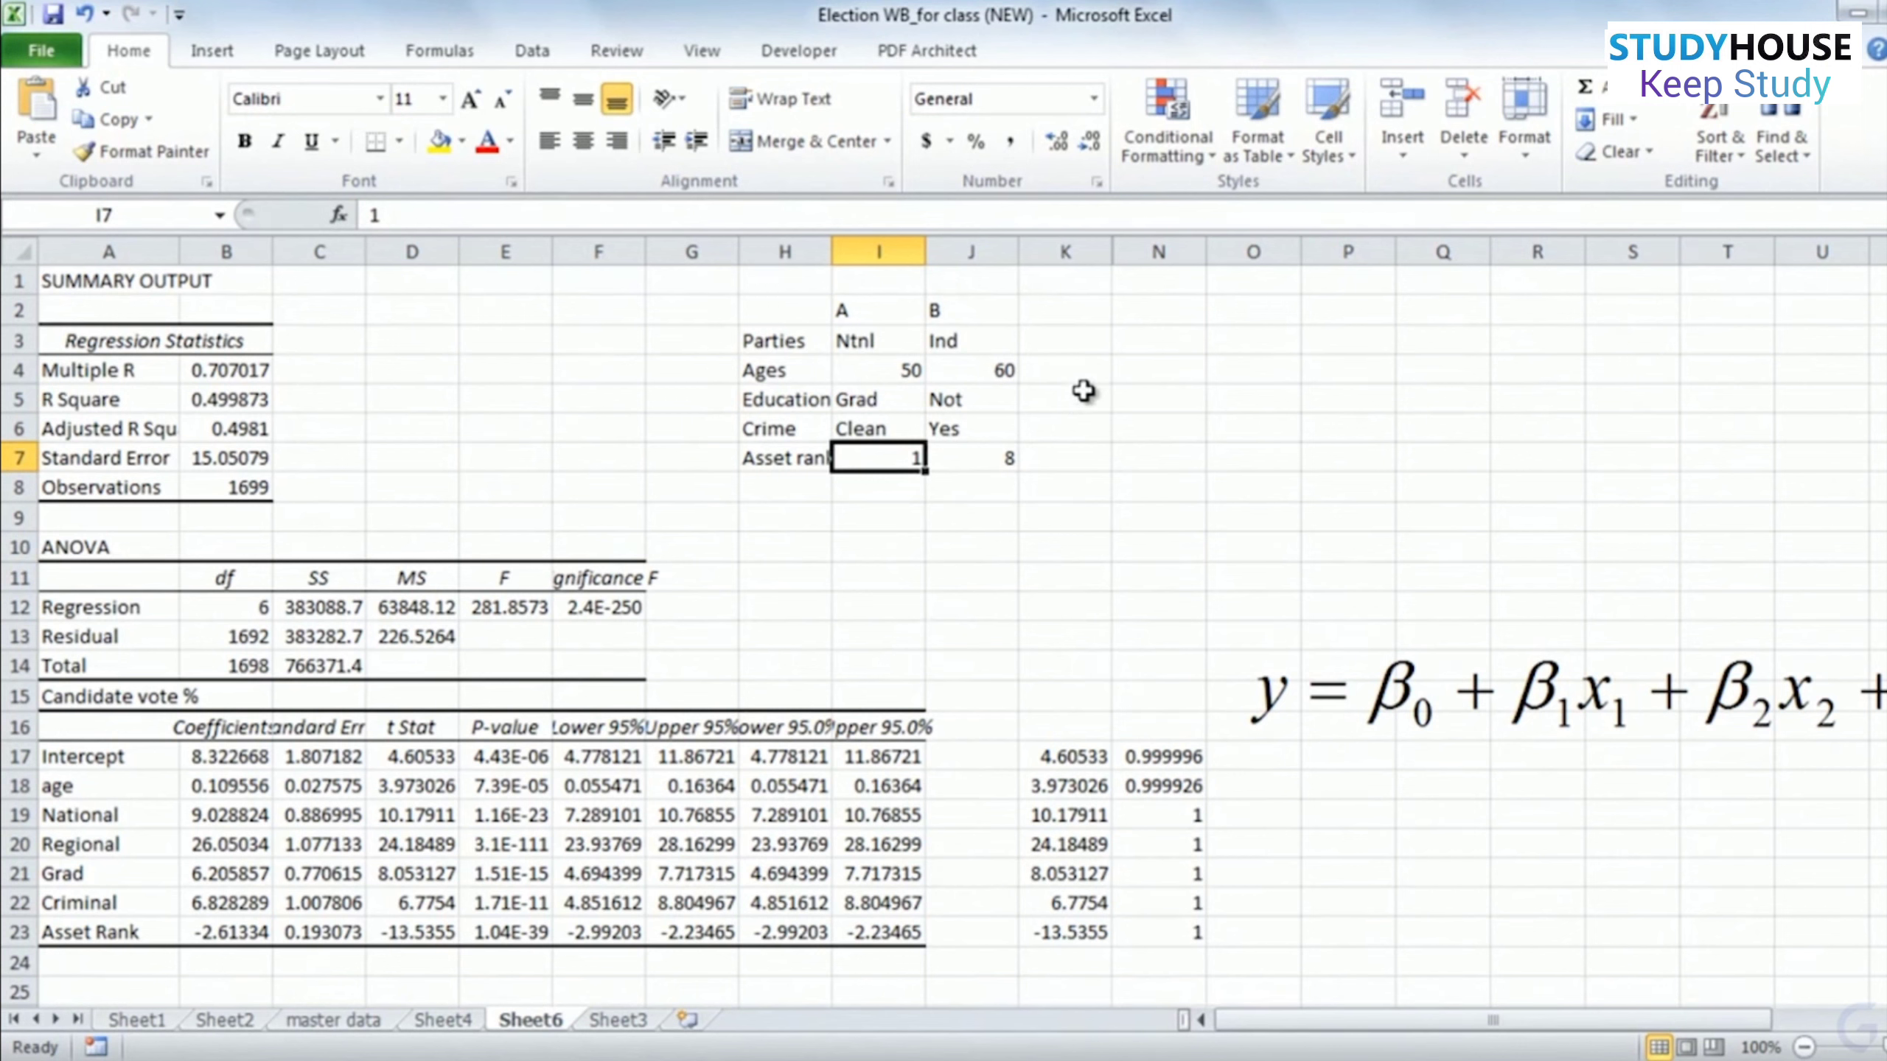
- Unhide columns L and M between K and N and fit the widths of columns K through N to their contents
left_click(1104, 247)
left_click_drag(1105, 246, 1108, 250)
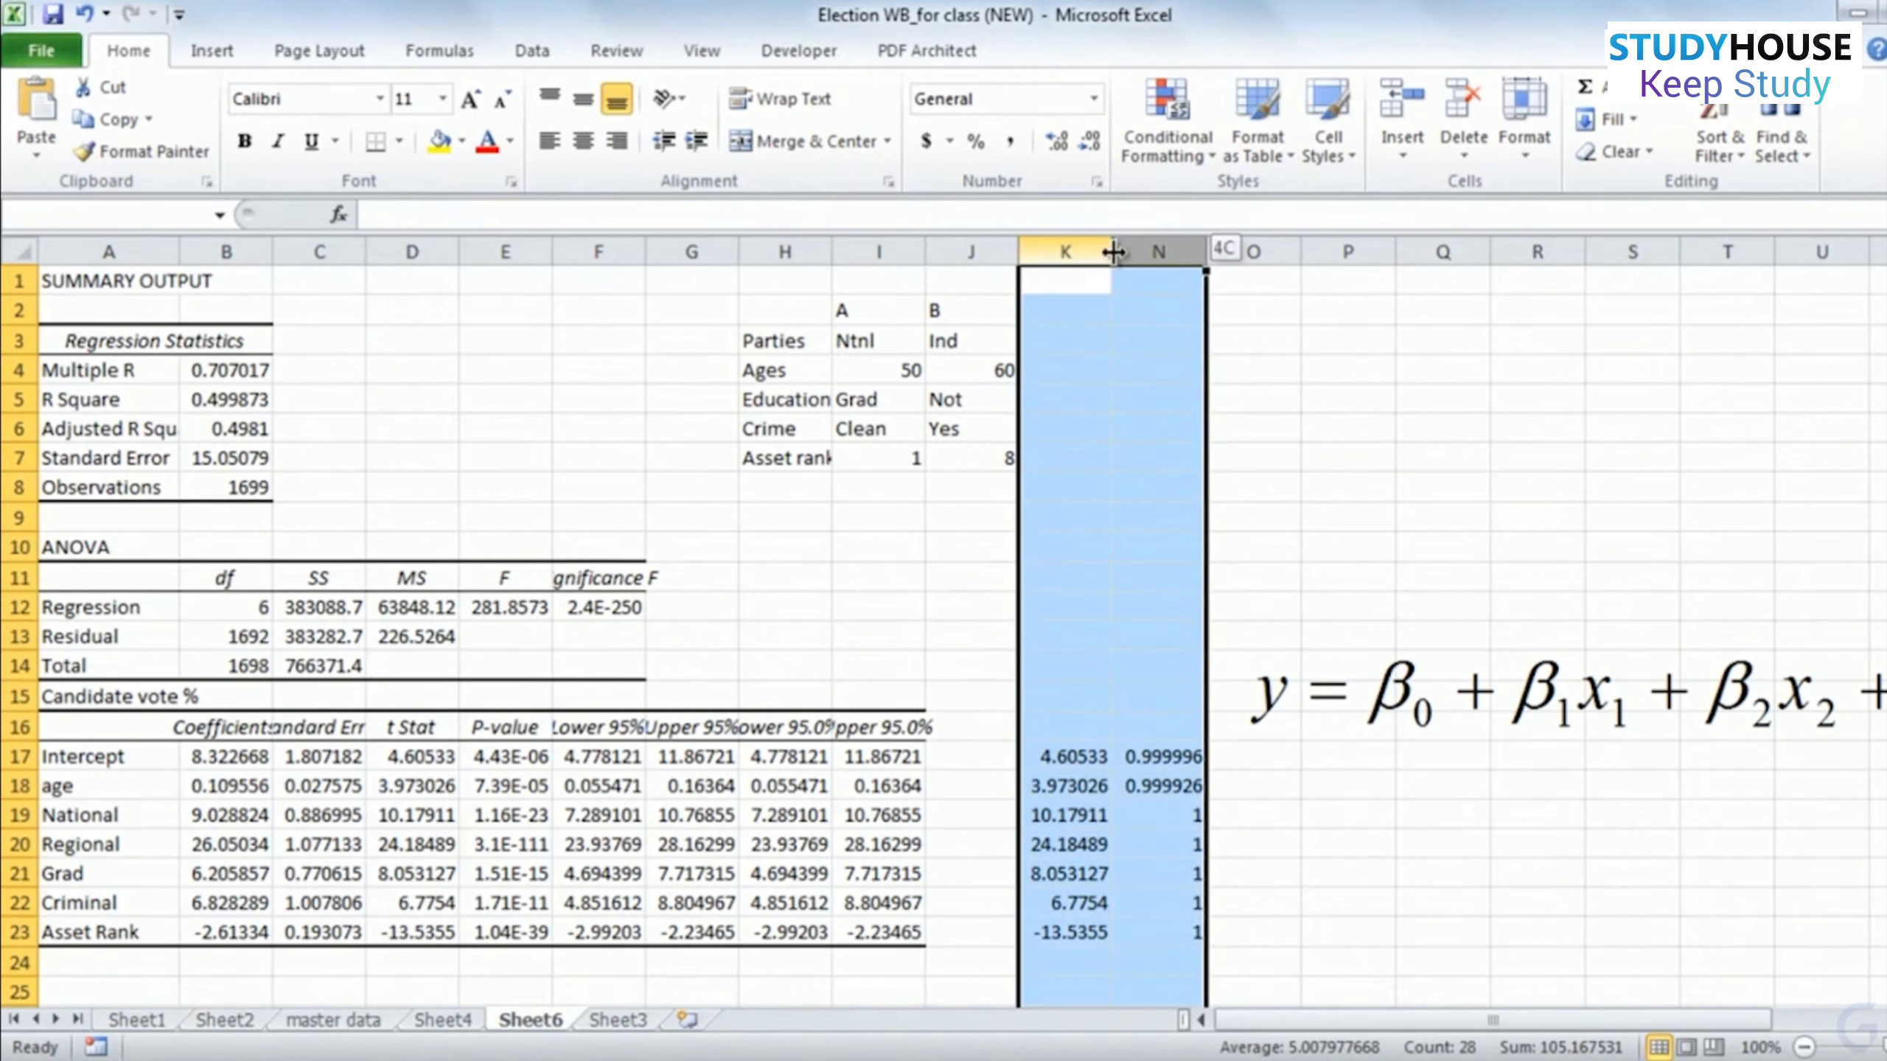
double_click(1107, 251)
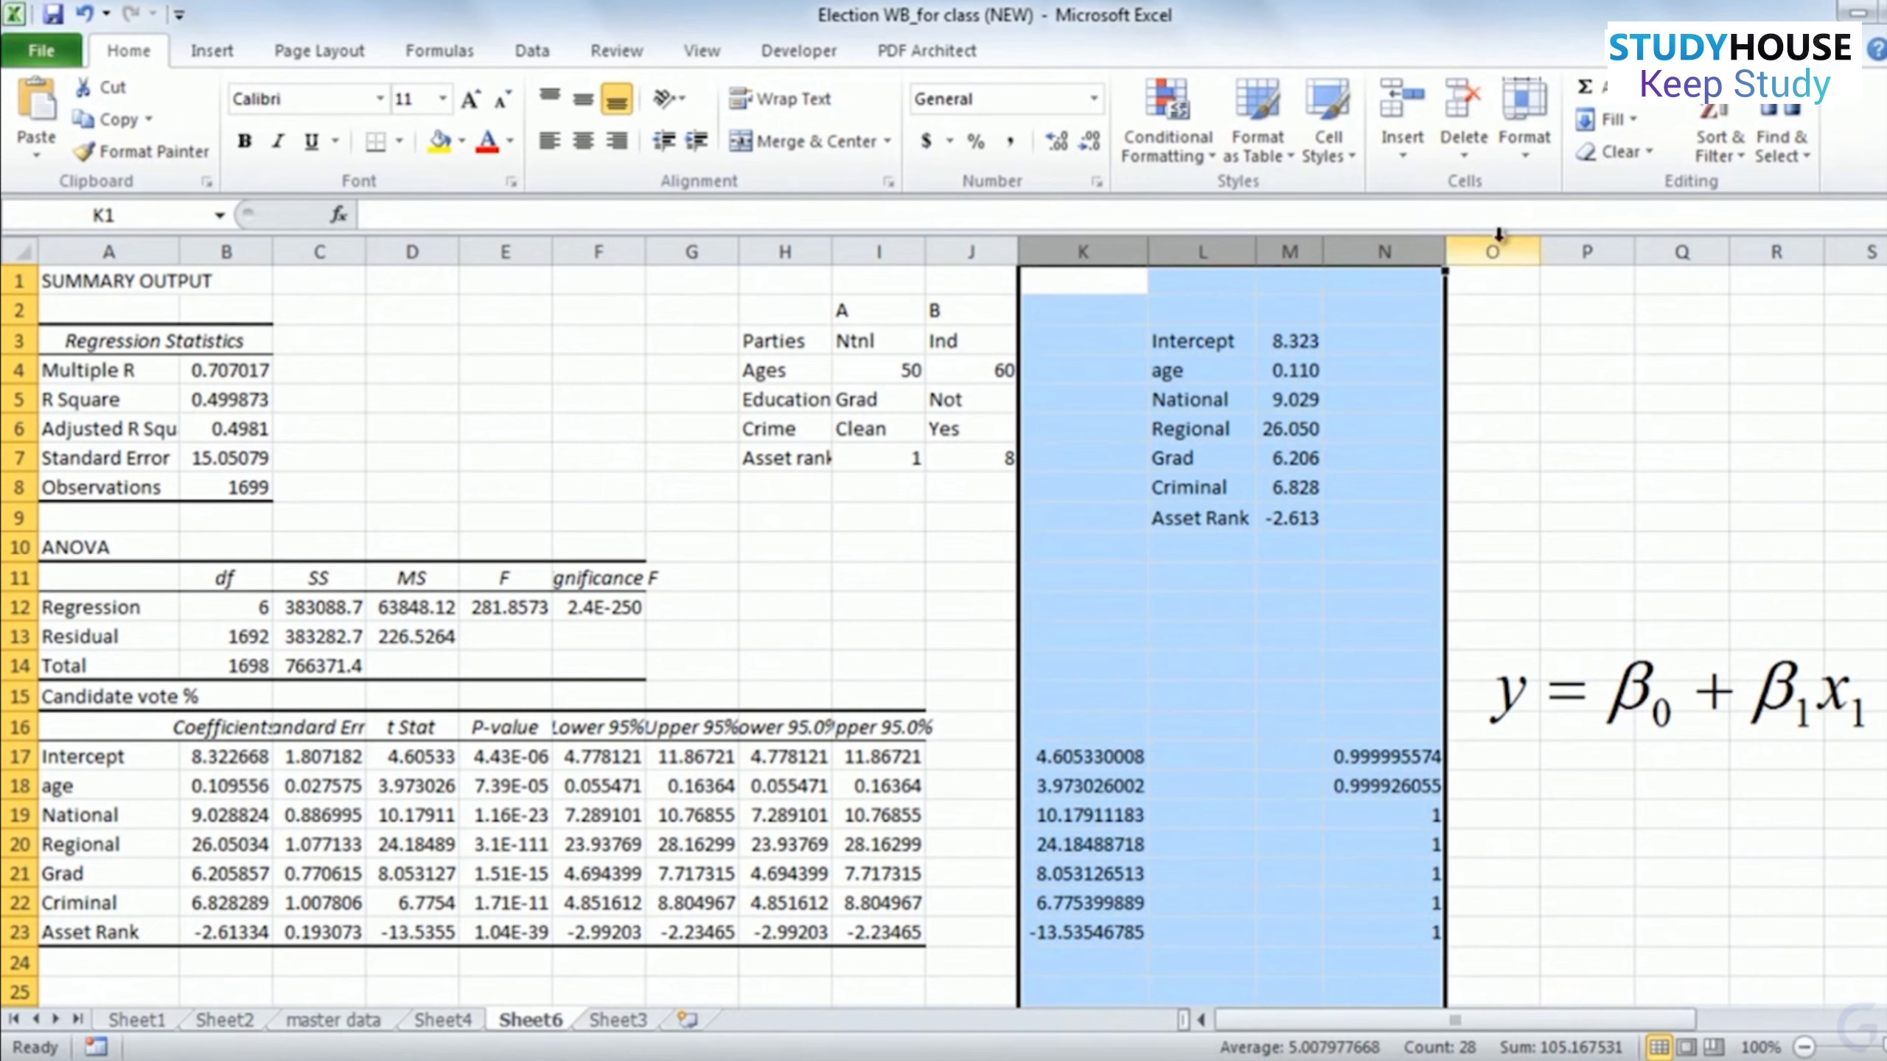
- Add the headings A in N2 and B in O2 beside the coefficient list, and enter 1 as the Intercept value for both candidates
left_click(1431, 304)
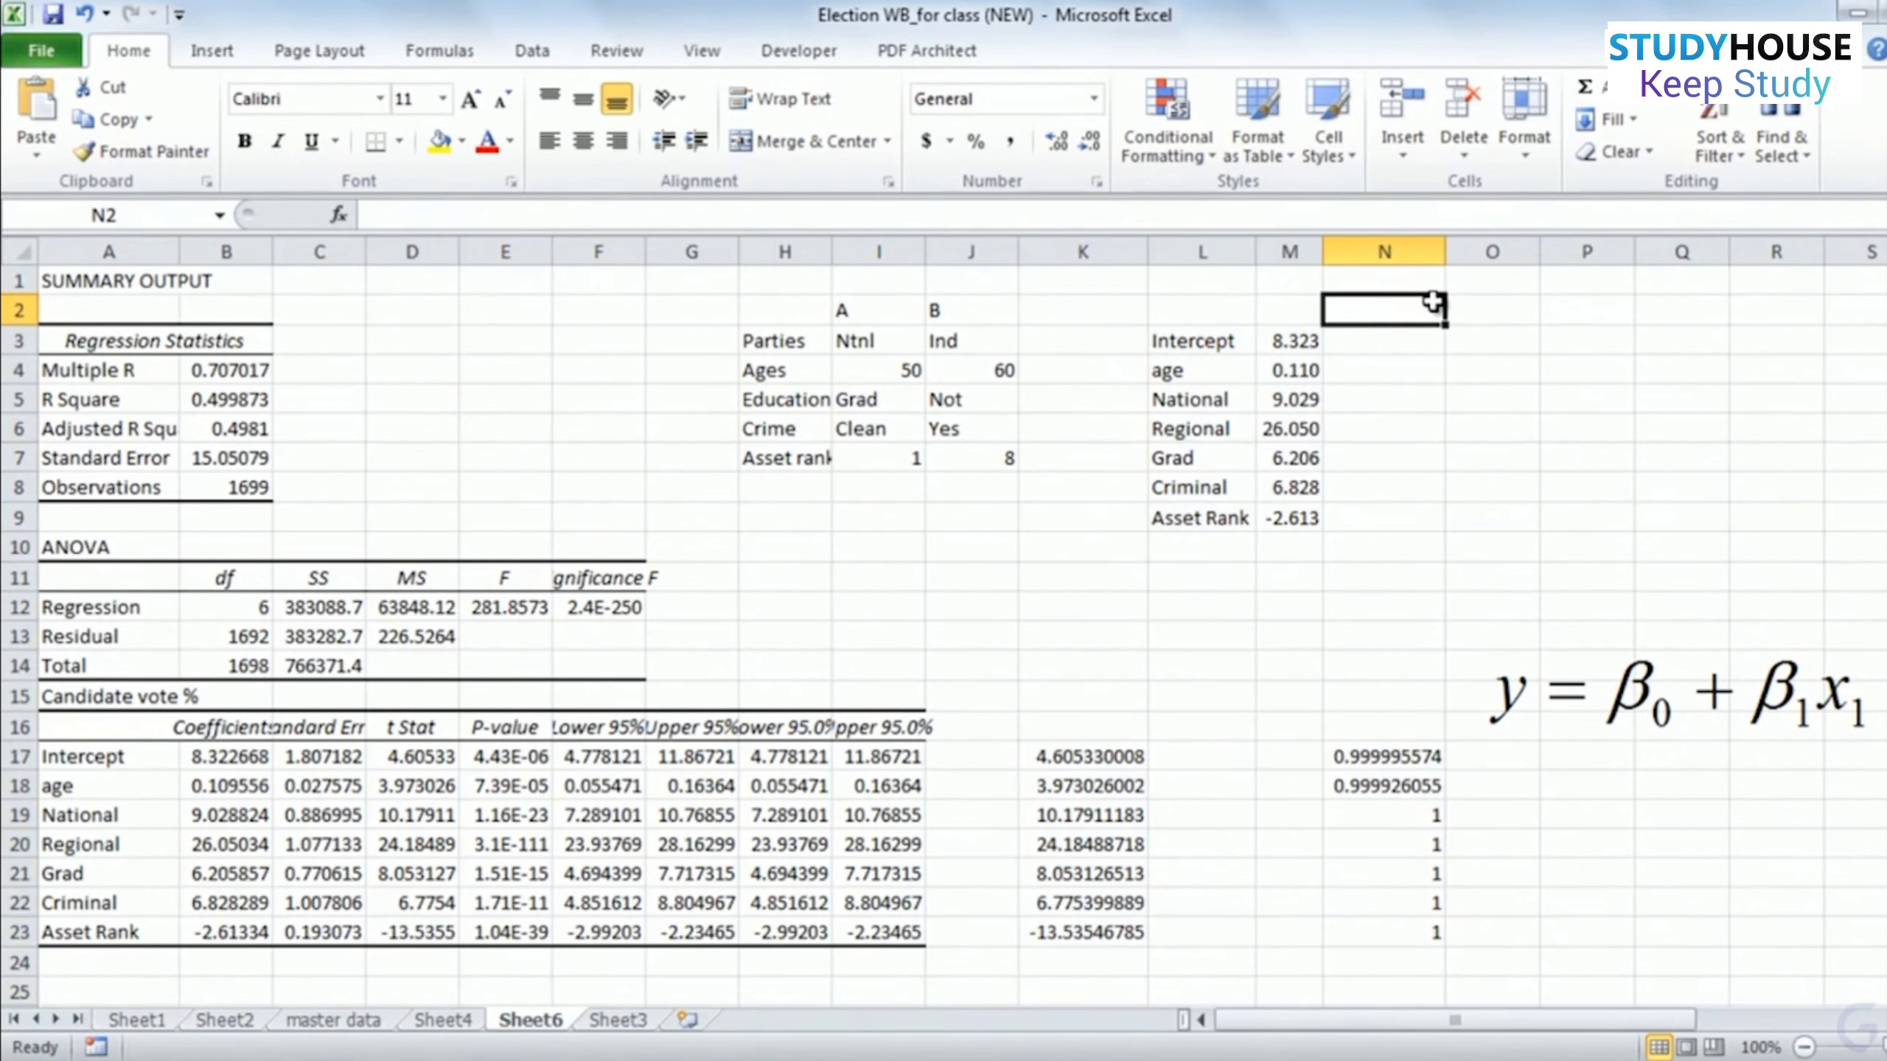
type("A")
key("Return")
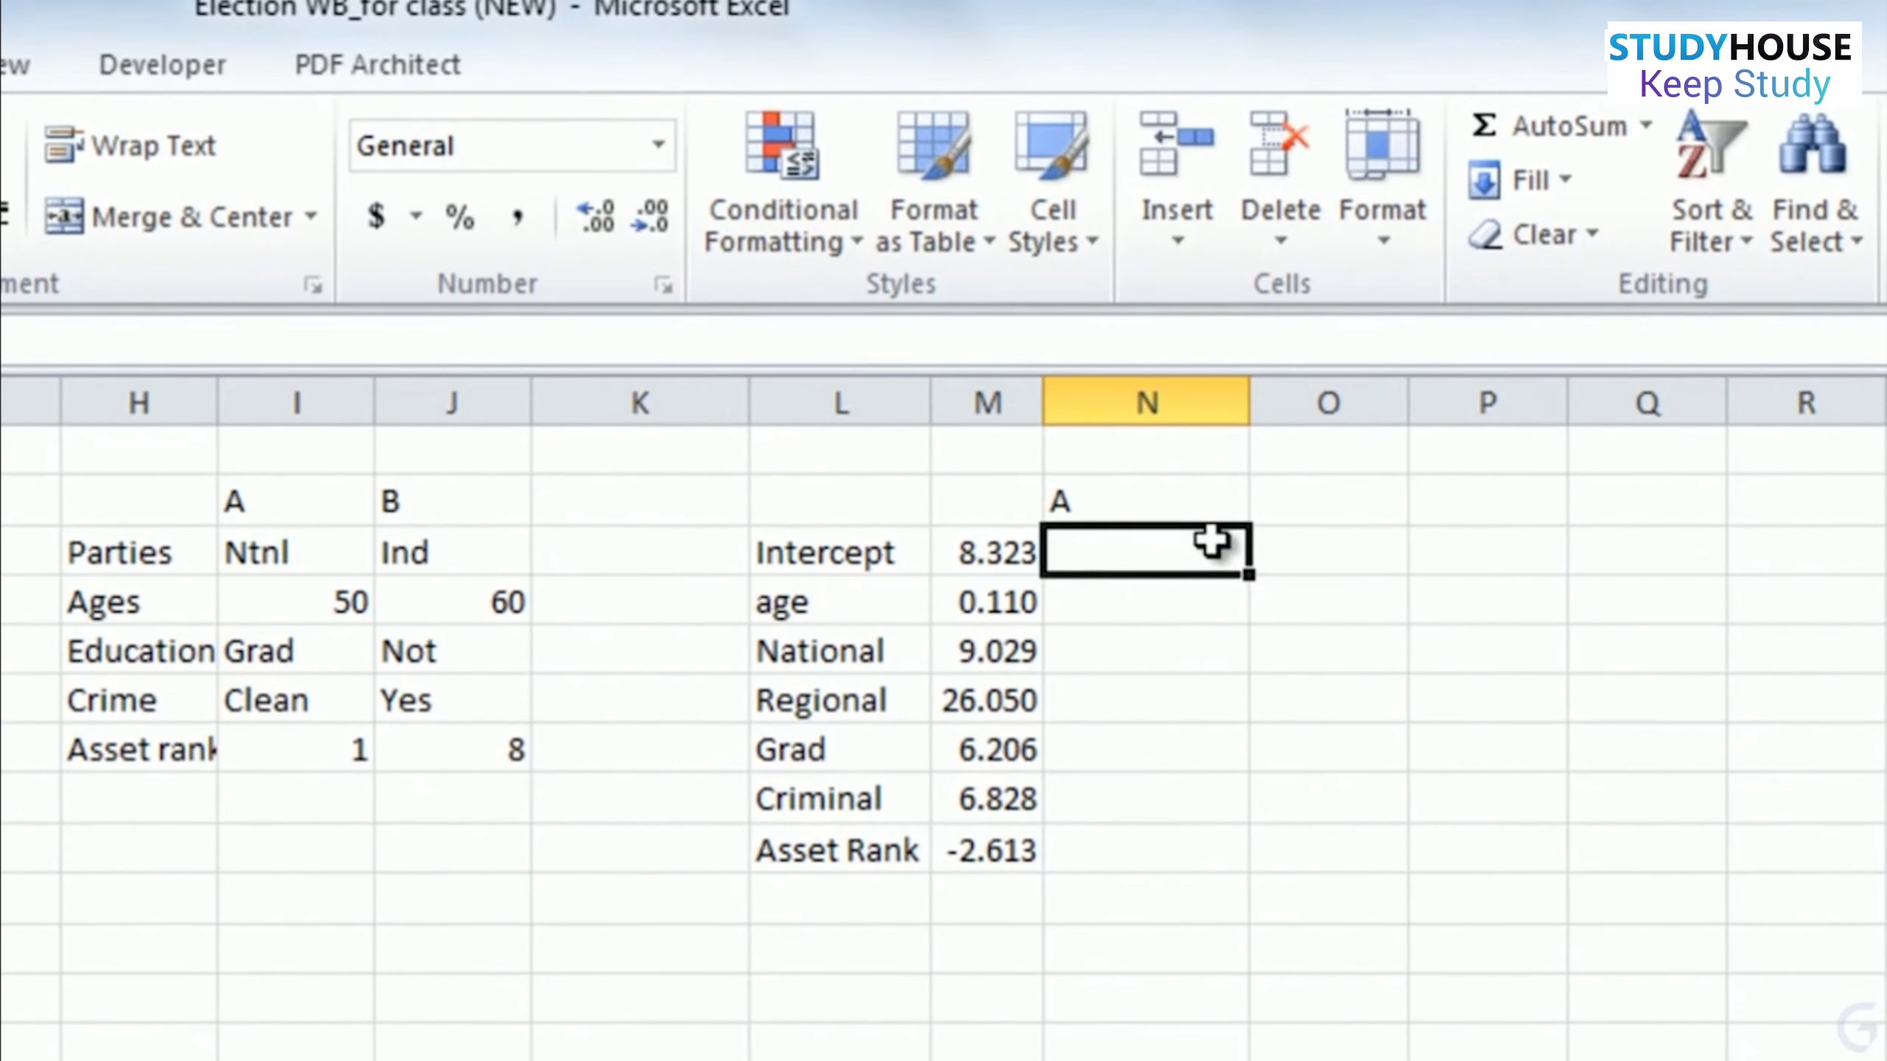
type("1")
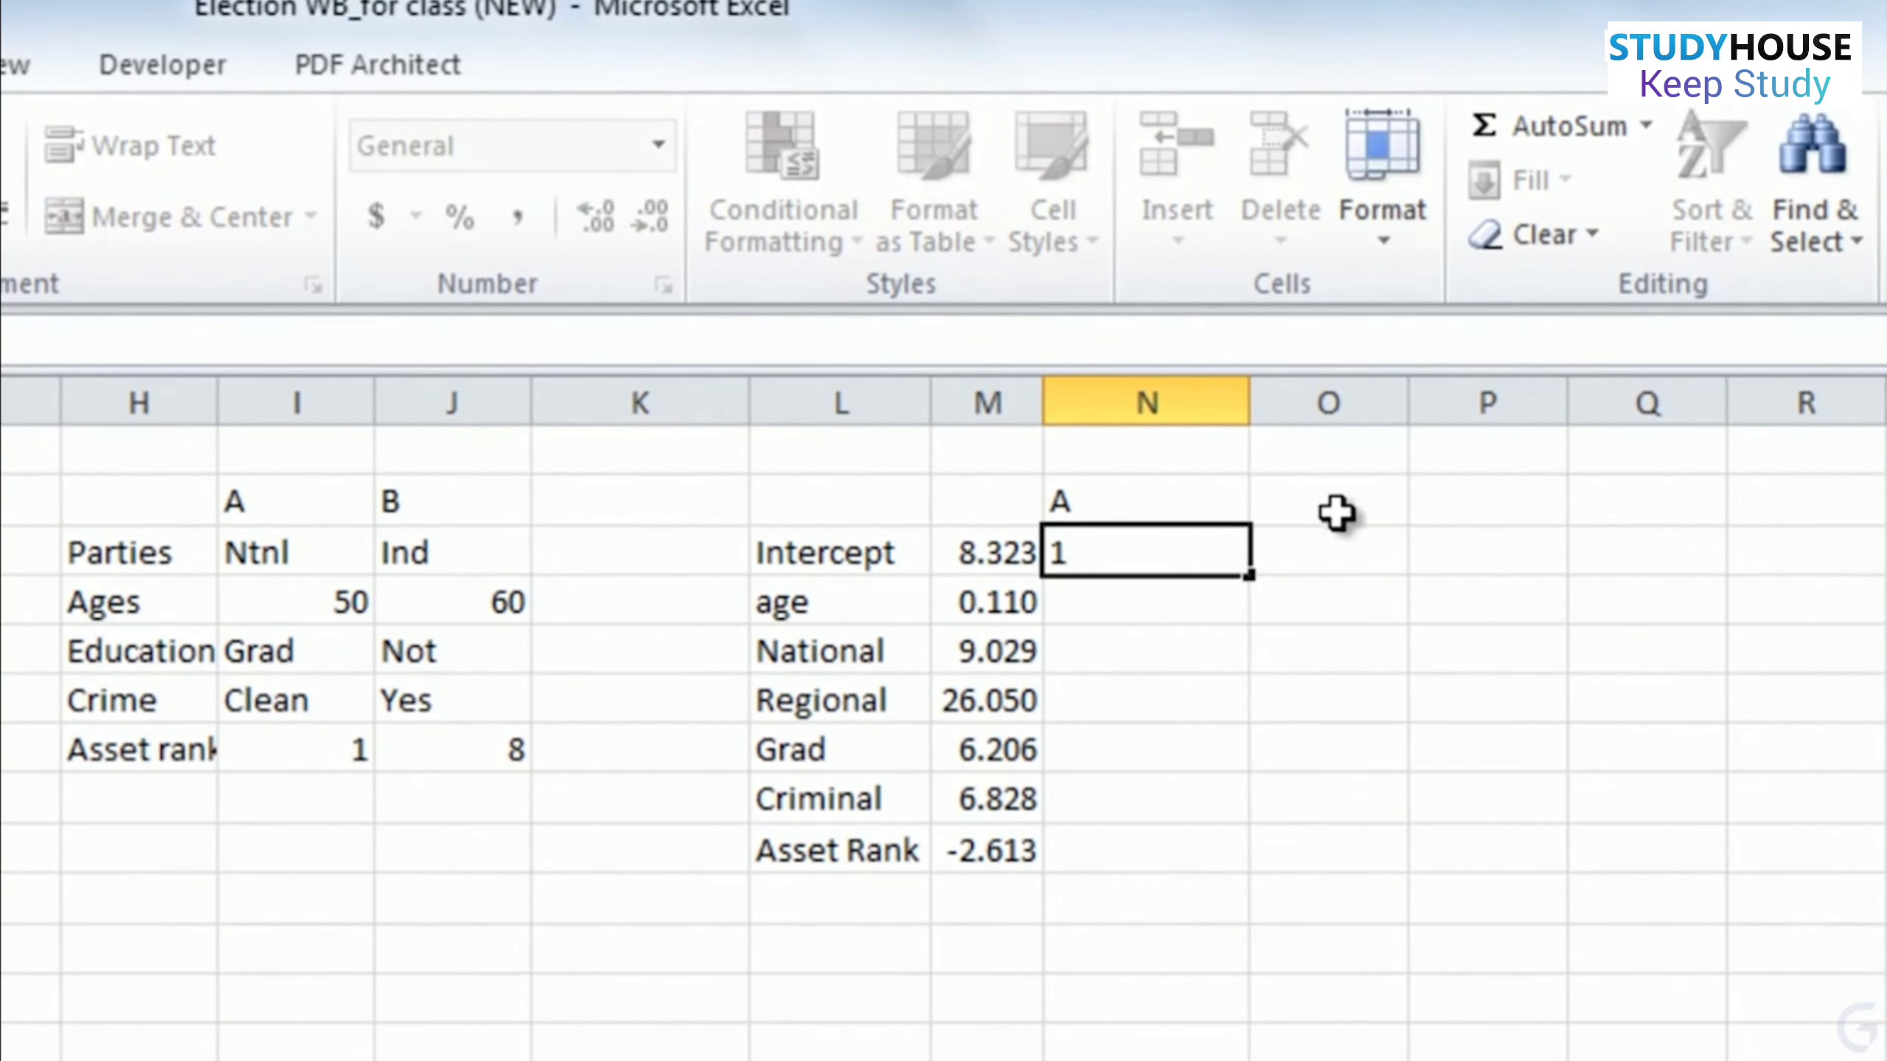
left_click(1374, 494)
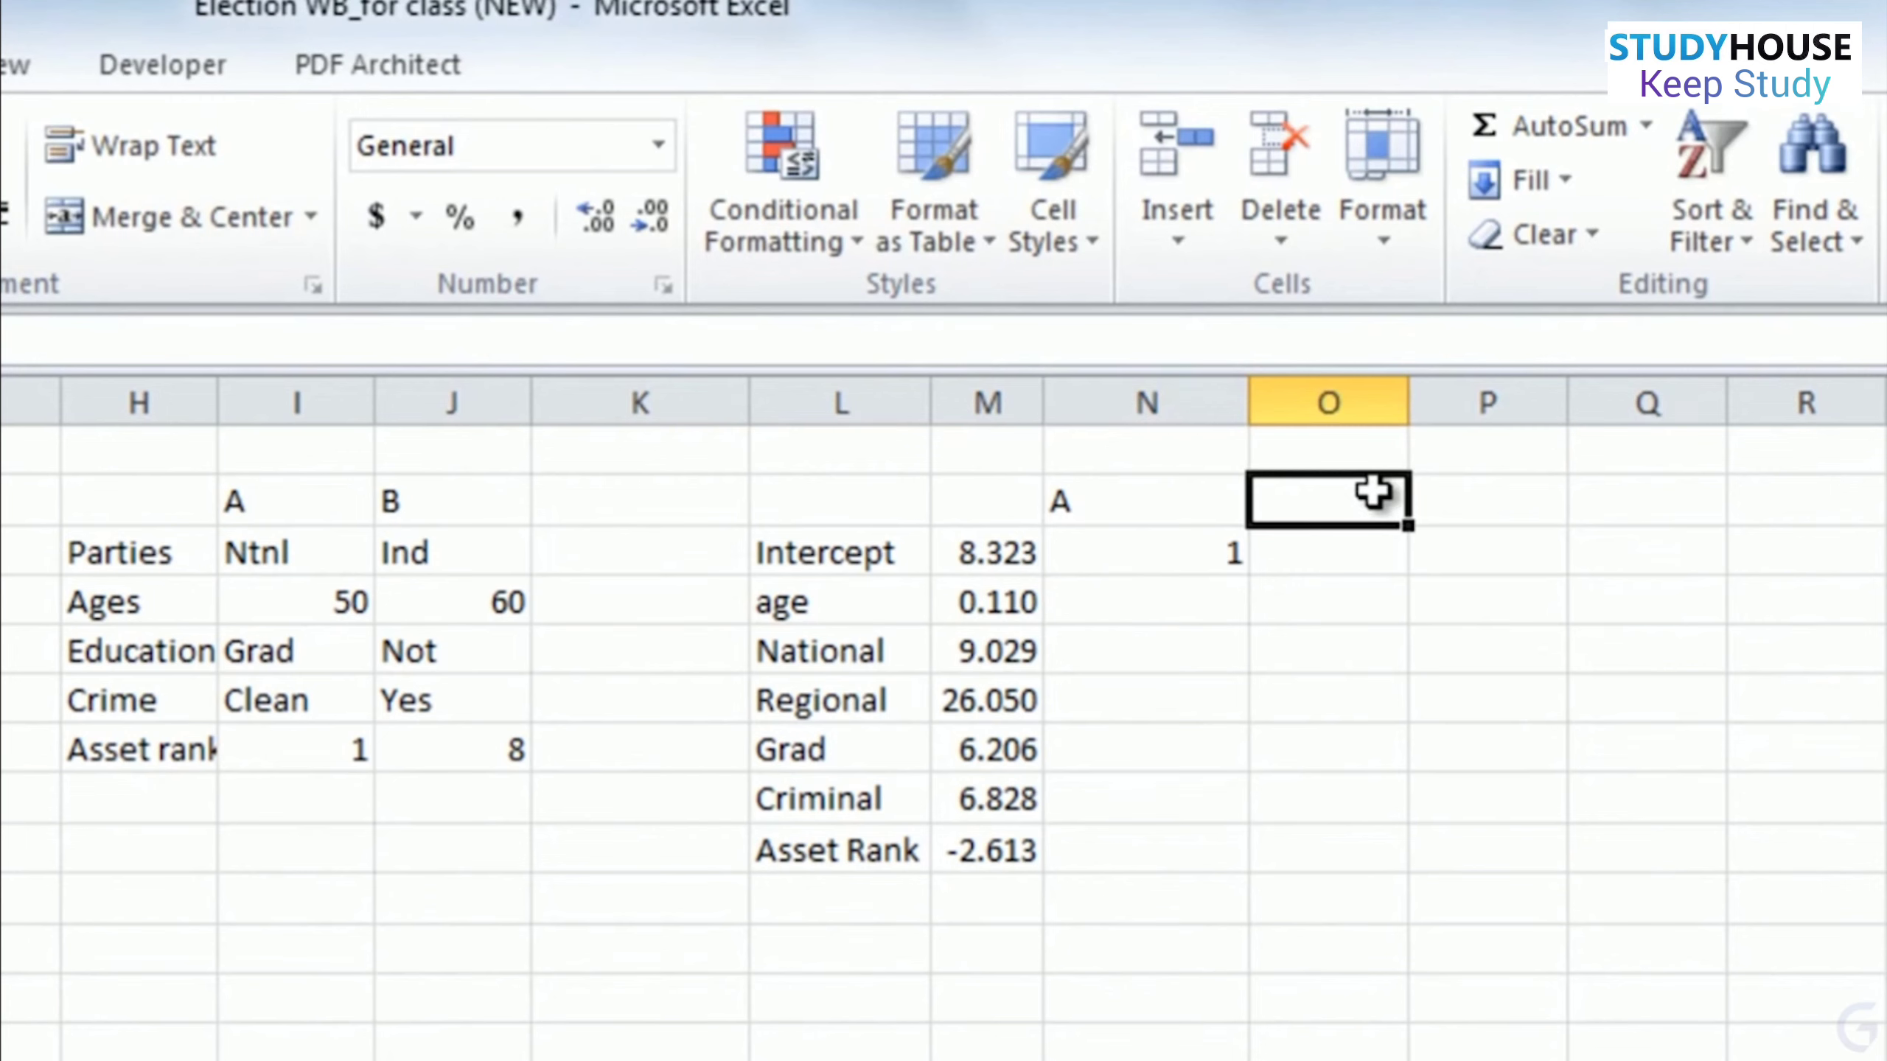
type("B")
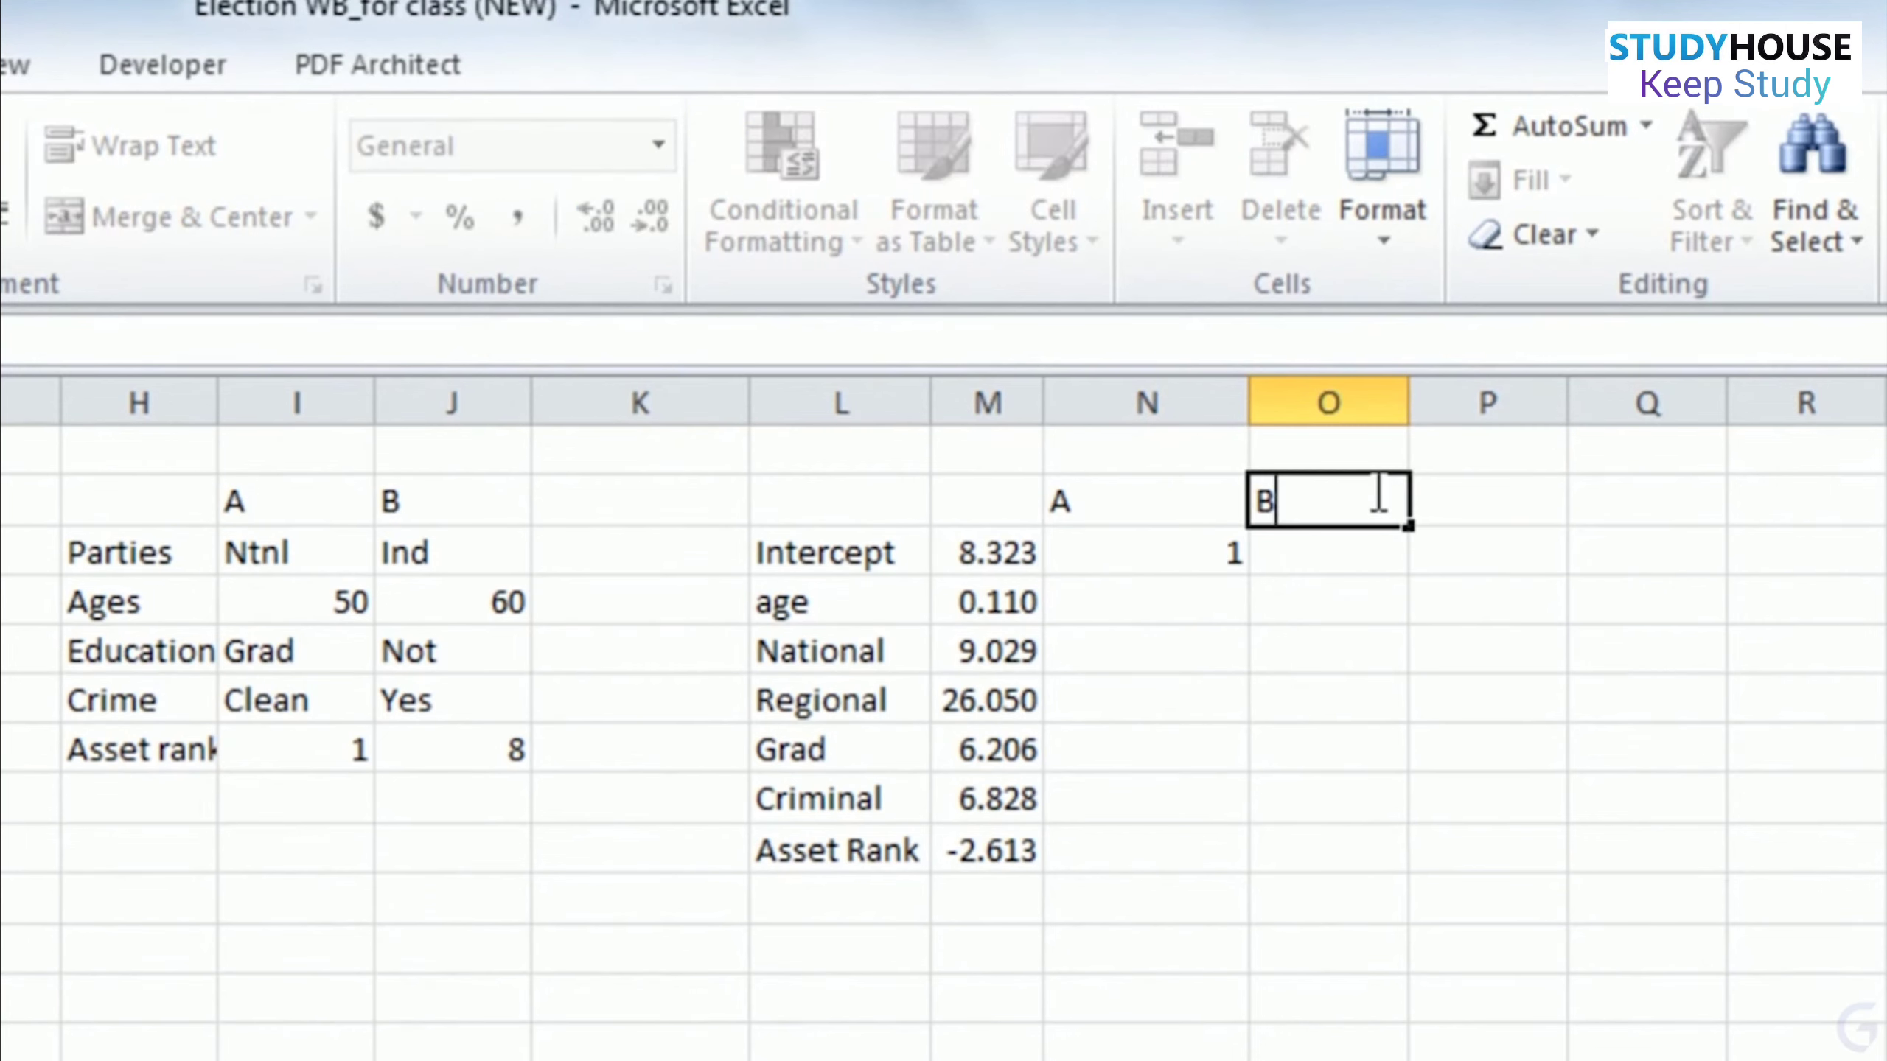
left_click(1353, 545)
type("1")
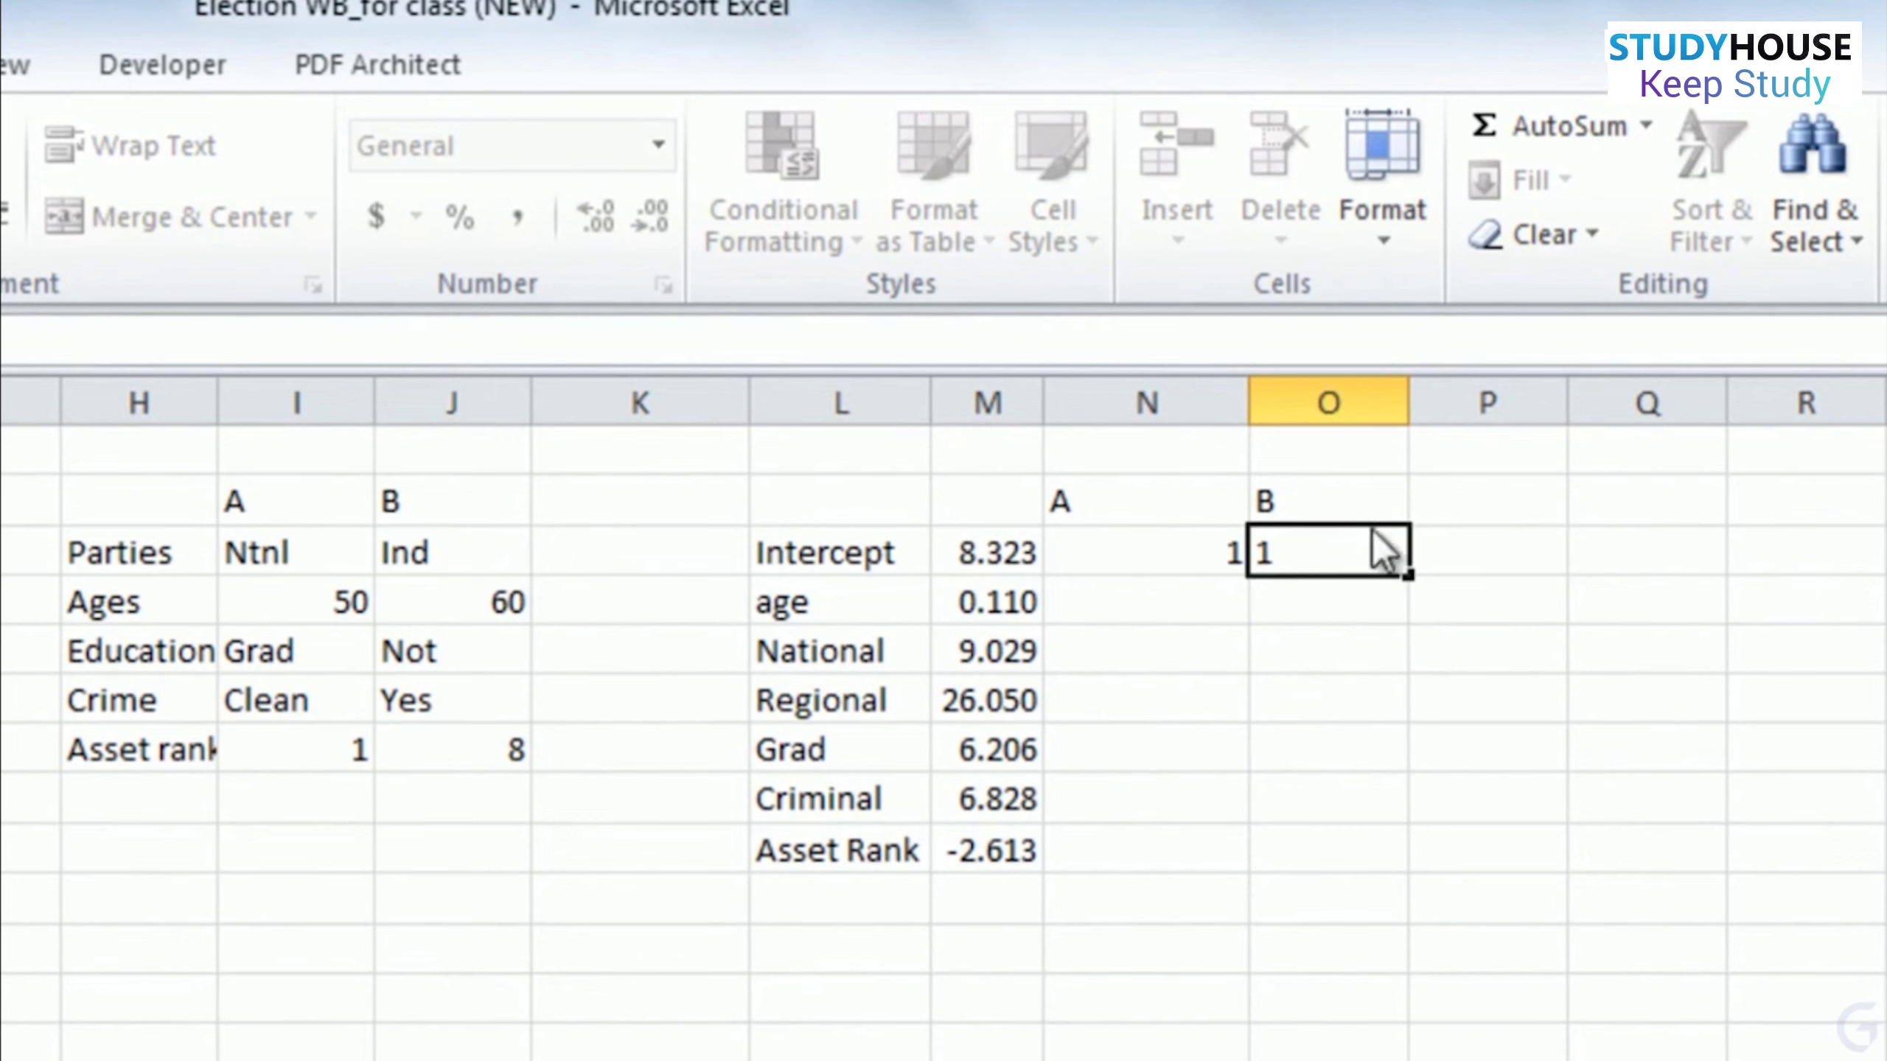
- Enter the age values beside the age coefficient: 50 for A in N4 and 60 for B in O4
left_click(1157, 596)
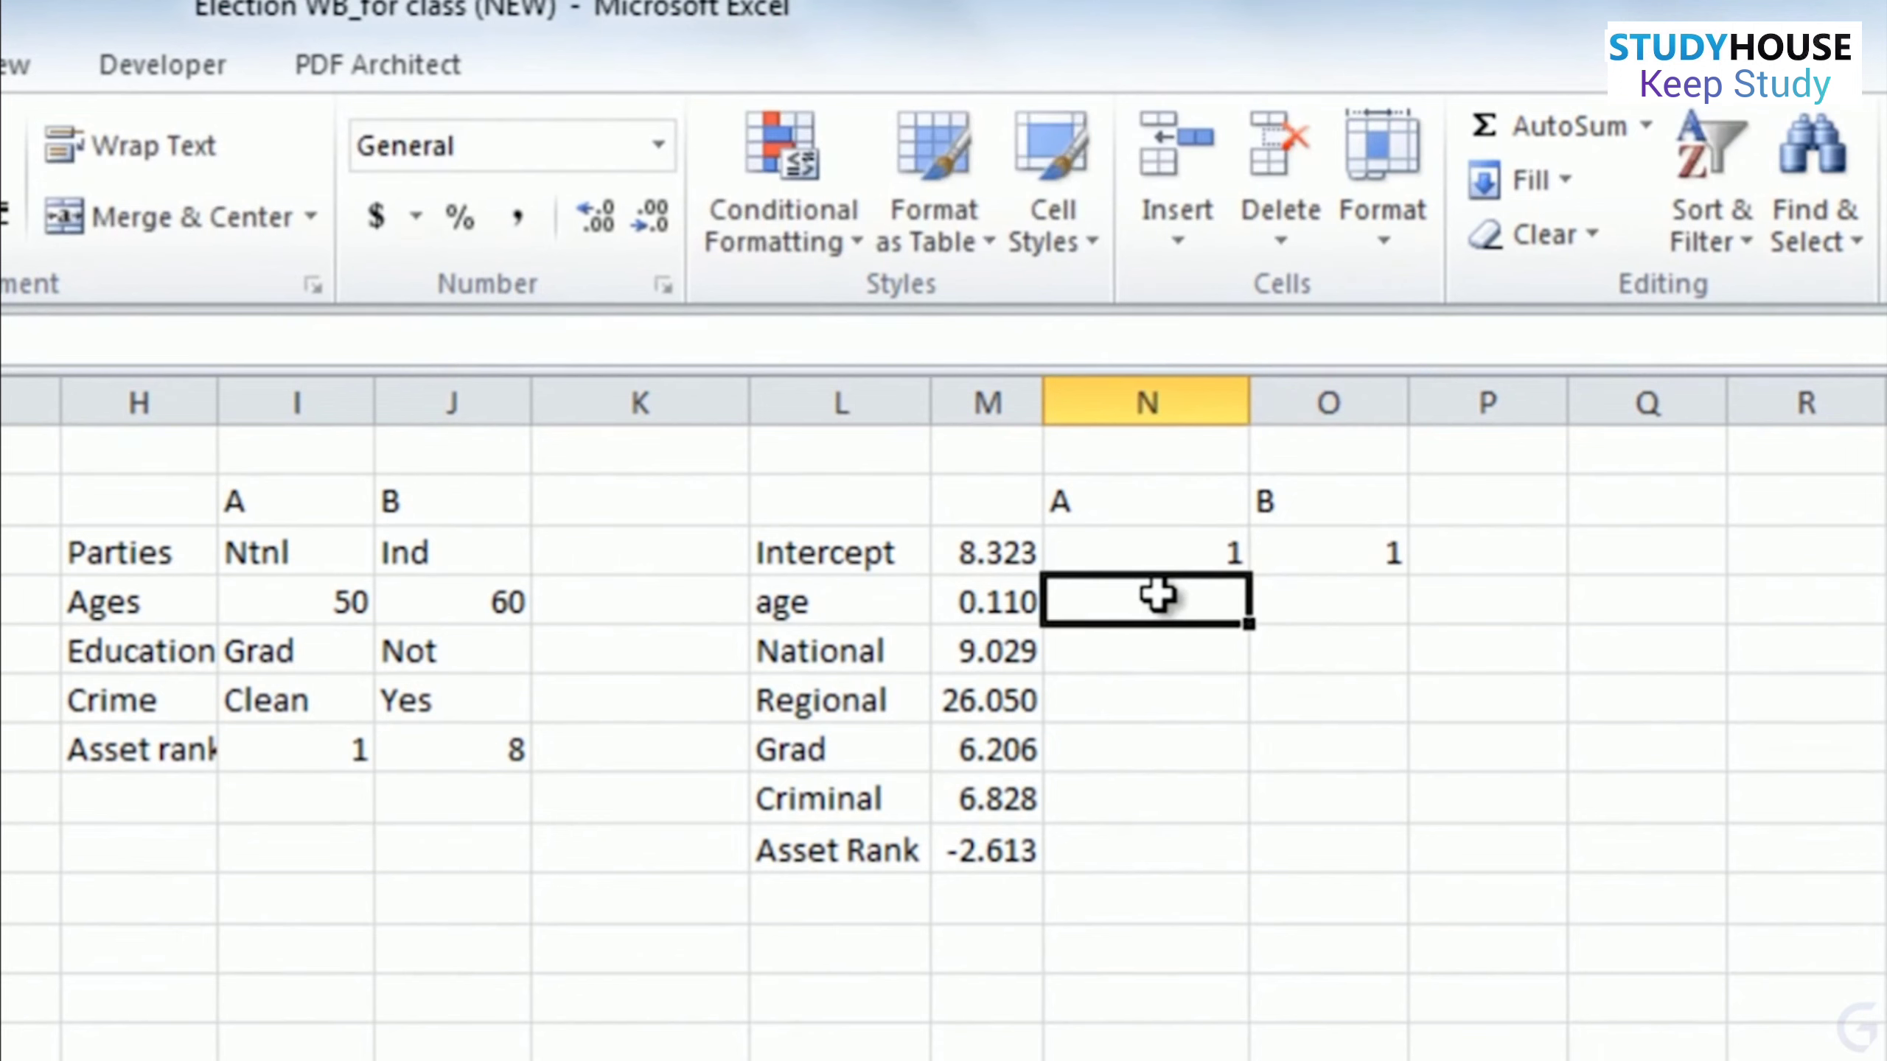
type("50")
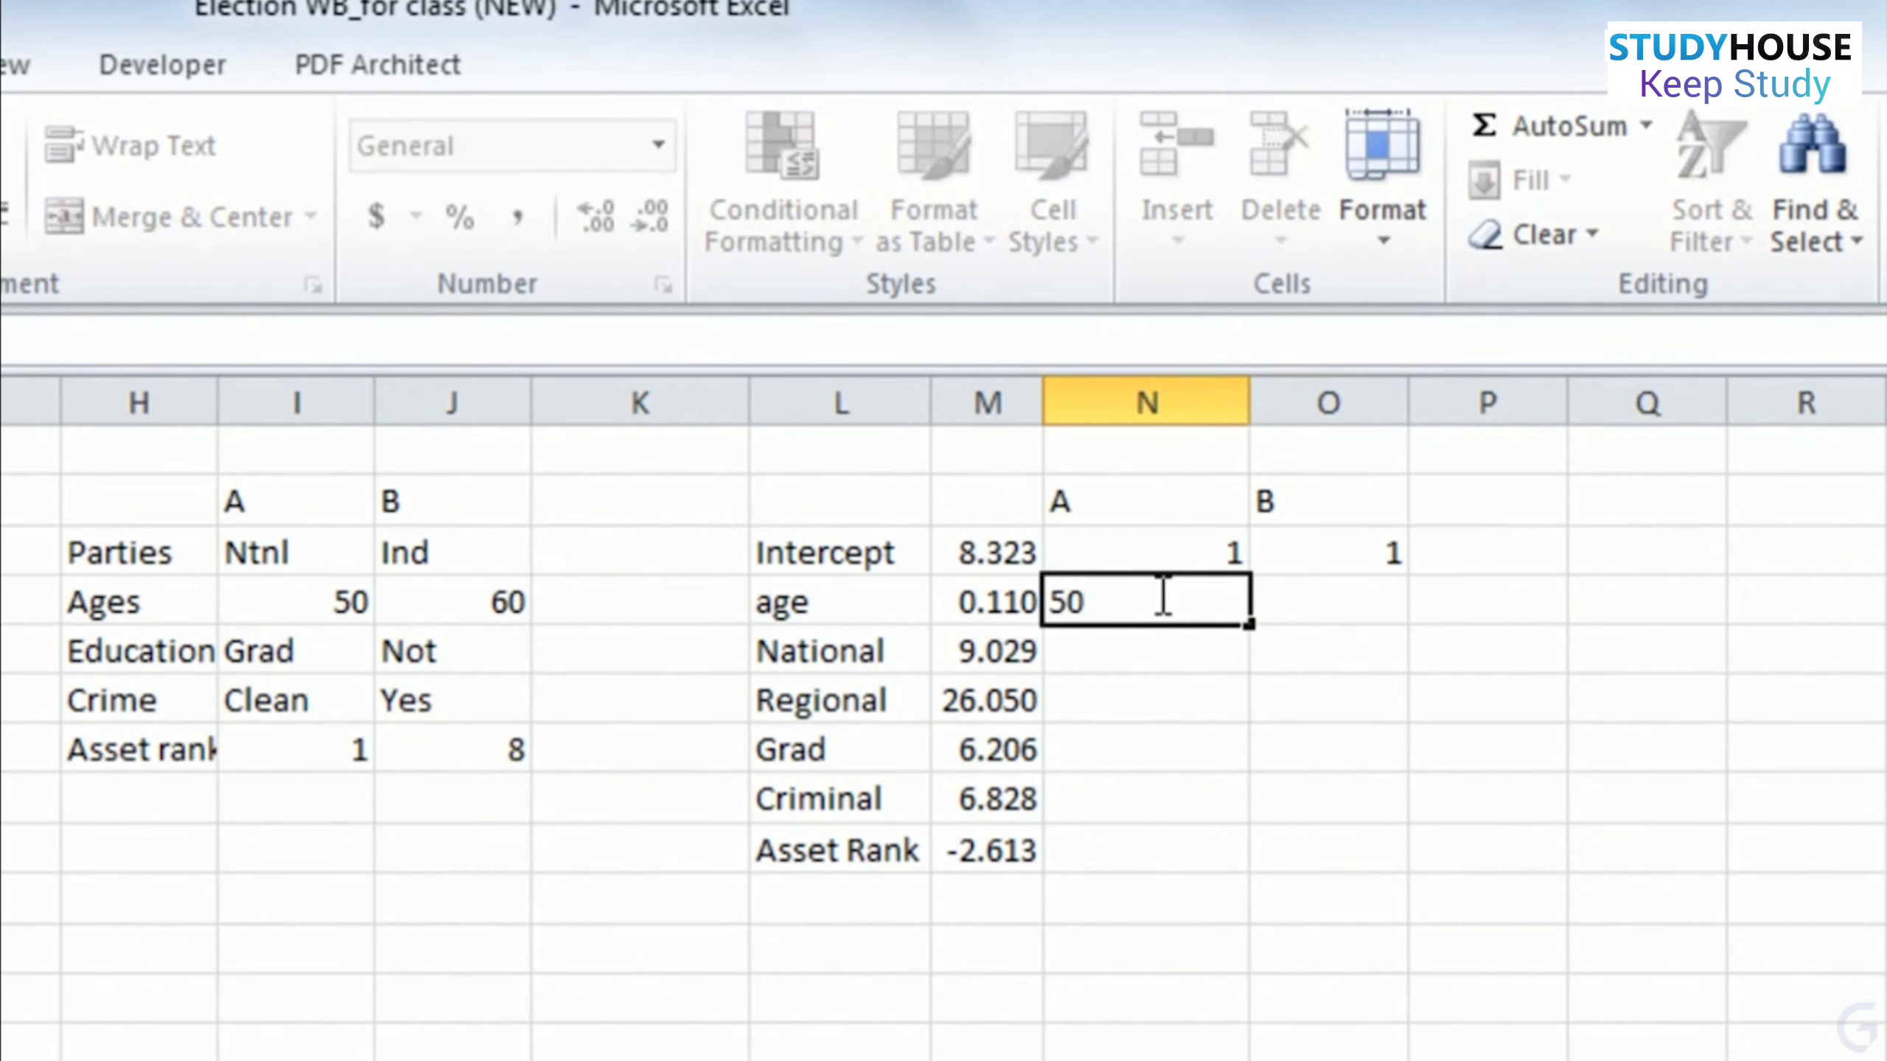
key("Tab")
type("60")
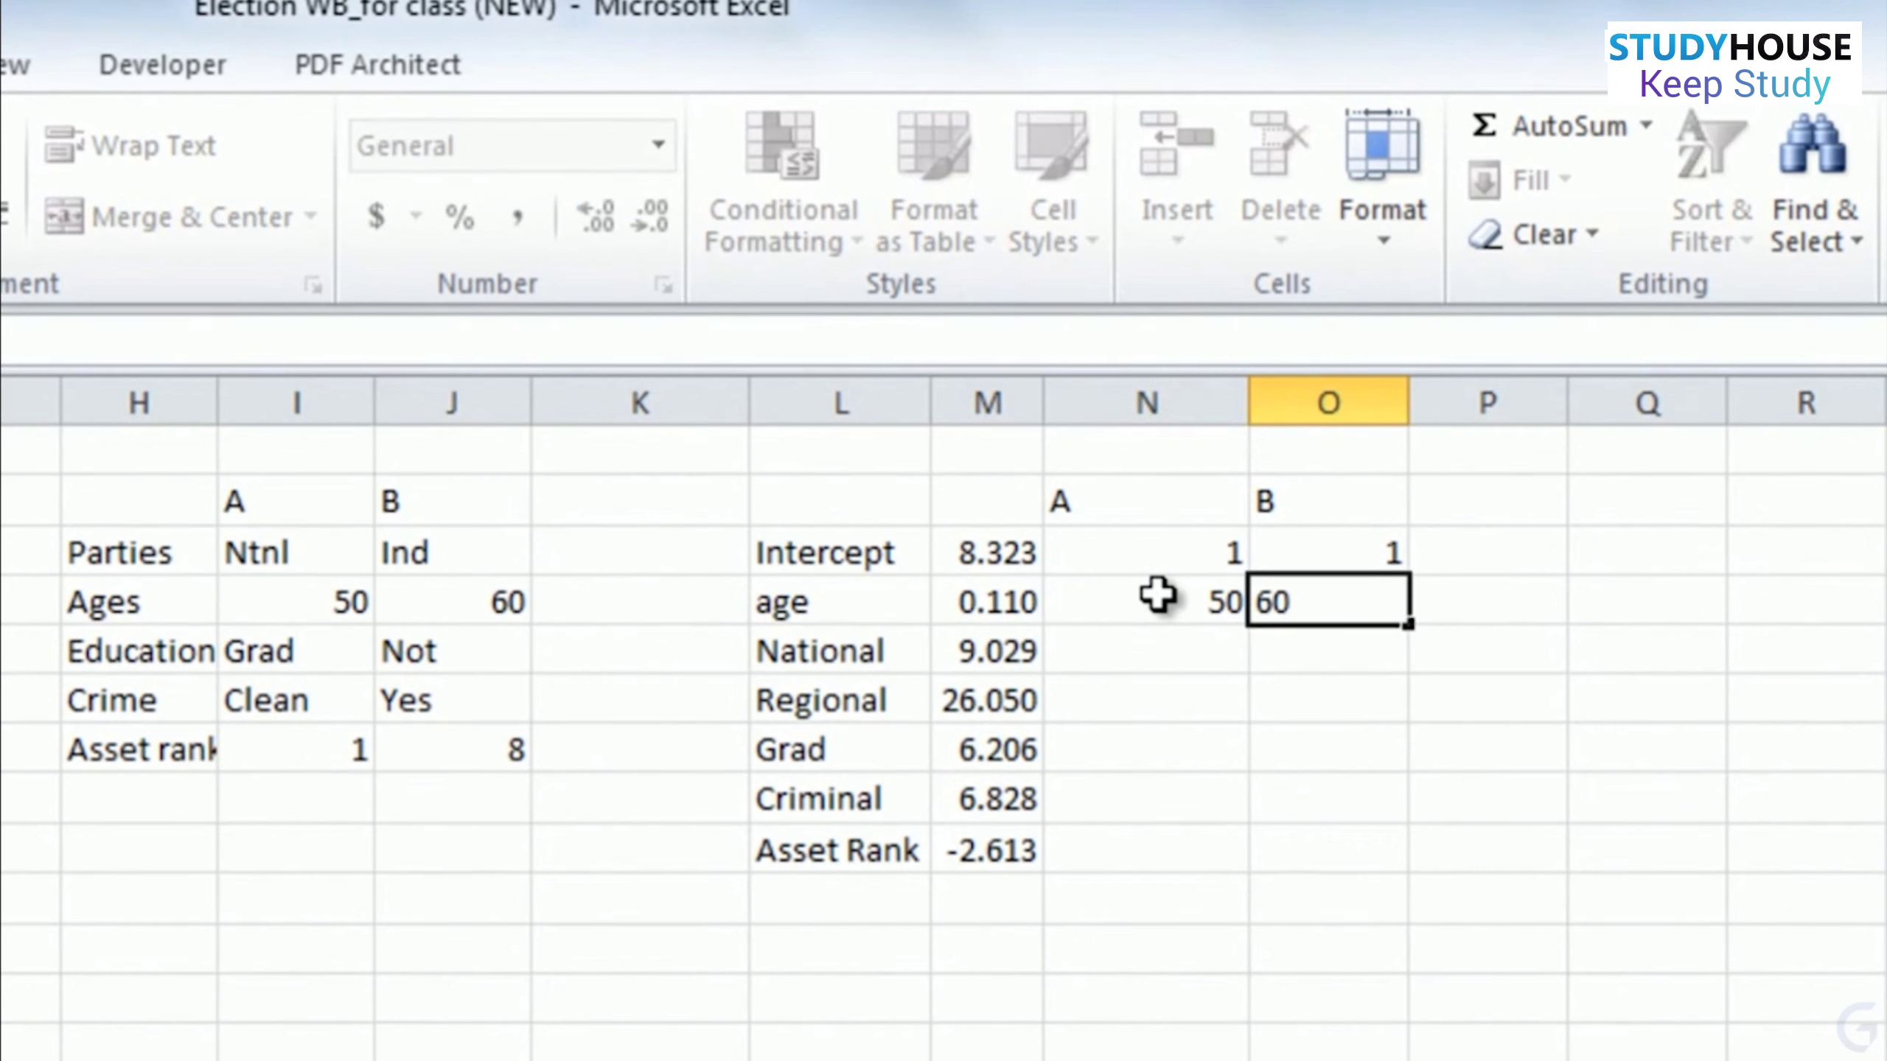
- Code the National variable beside its coefficient: 1 for A in N5 and 0 for B in O5
left_click(1114, 650)
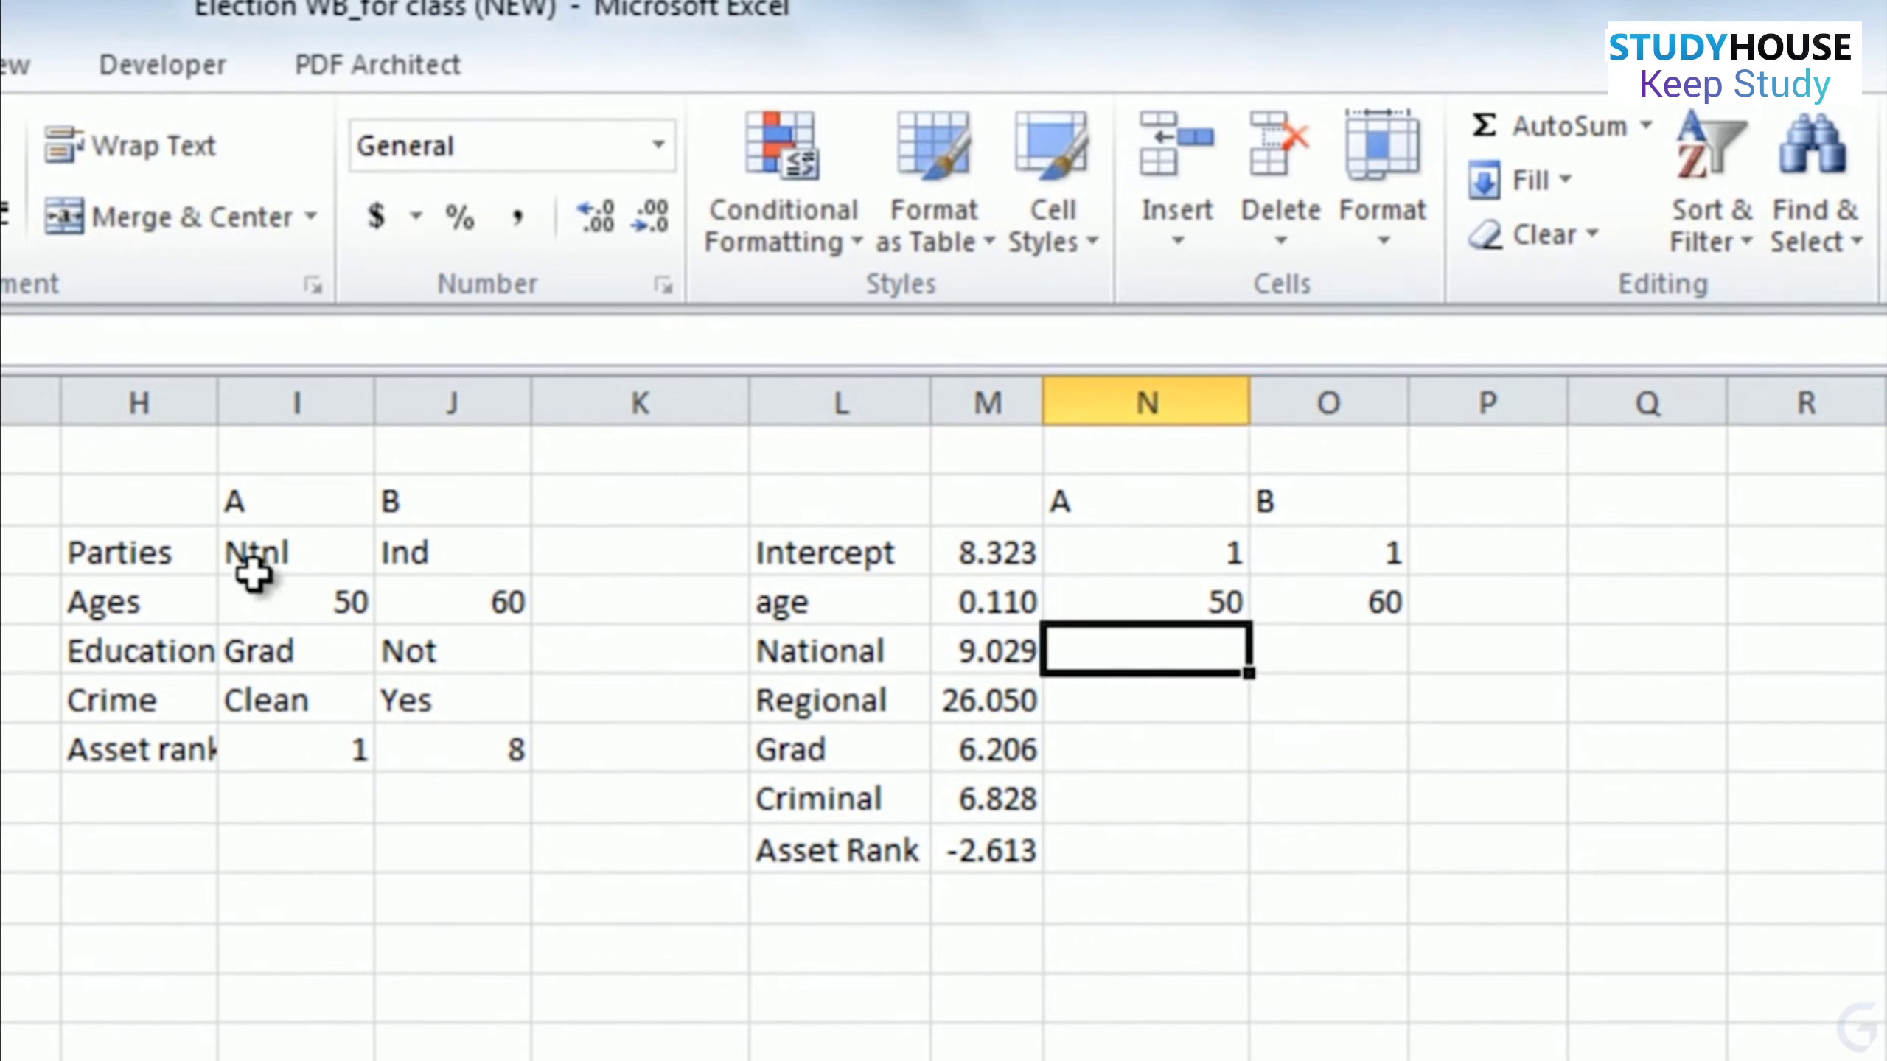
type("1")
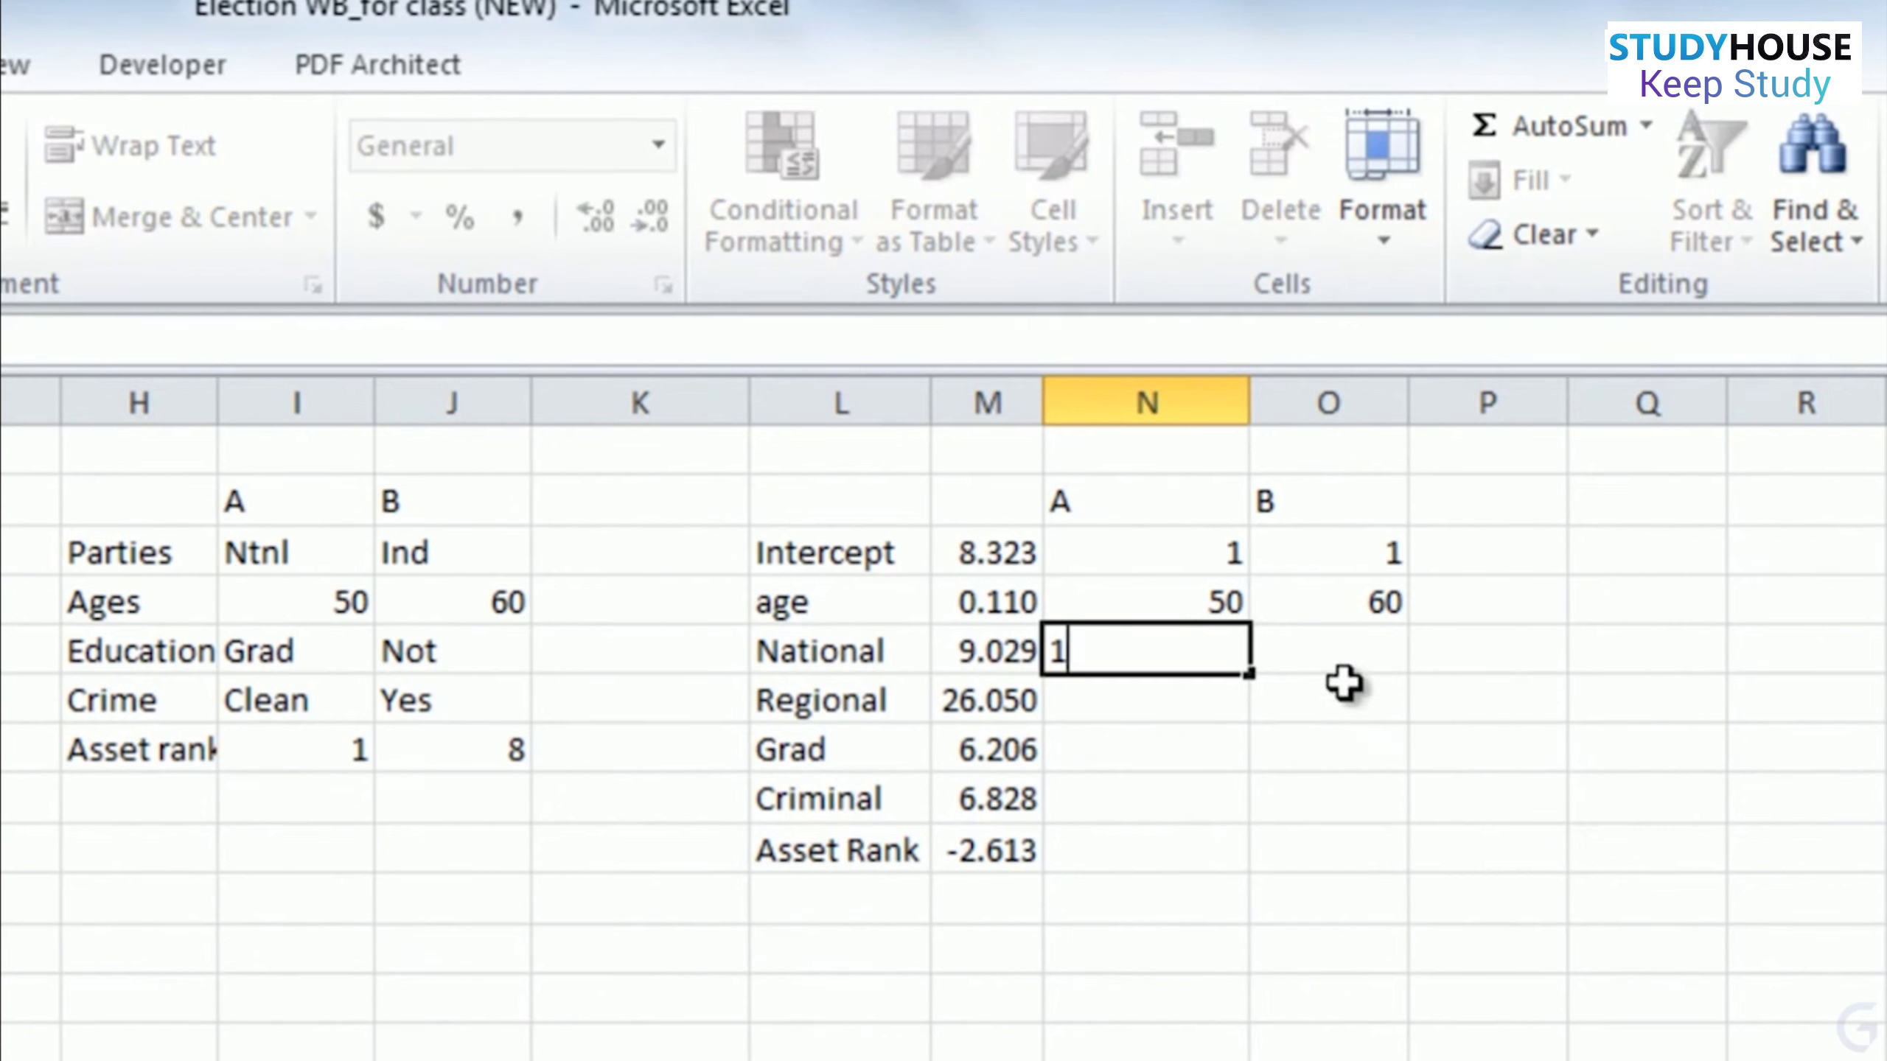
left_click(1352, 645)
type("0")
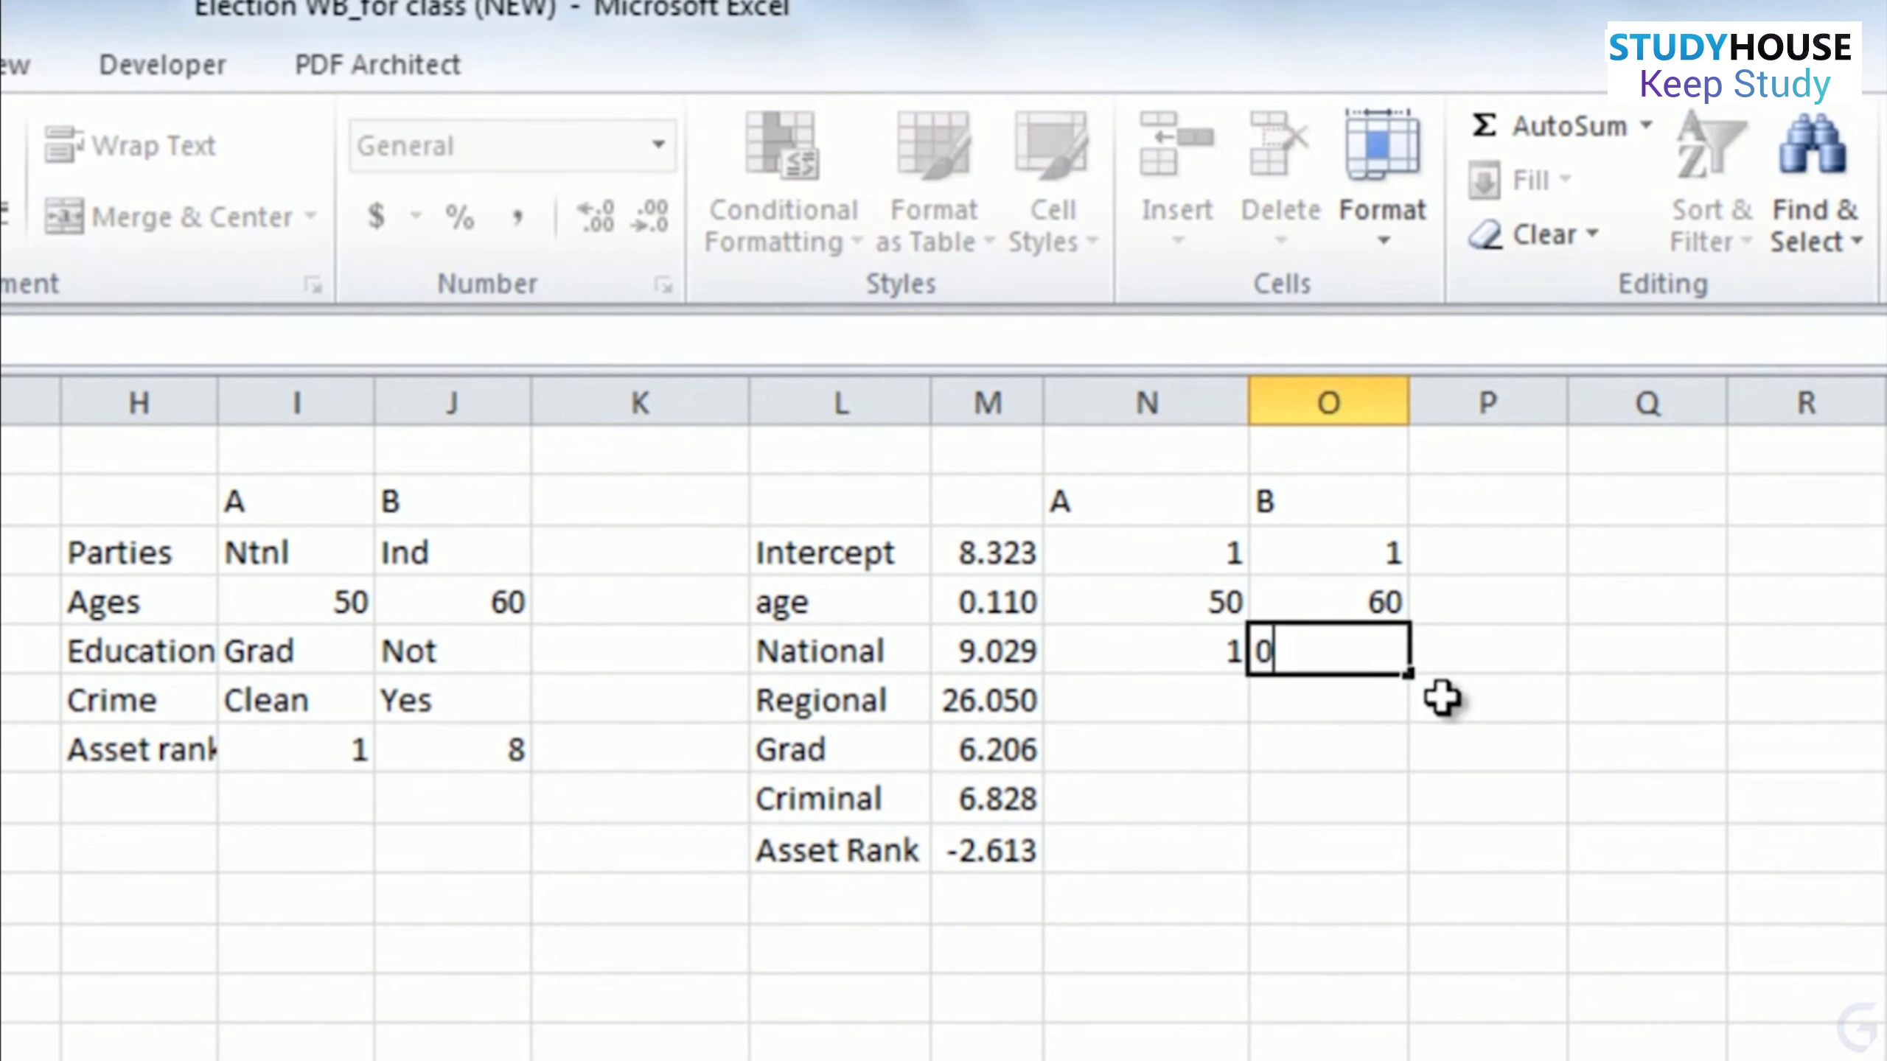
left_click(1449, 743)
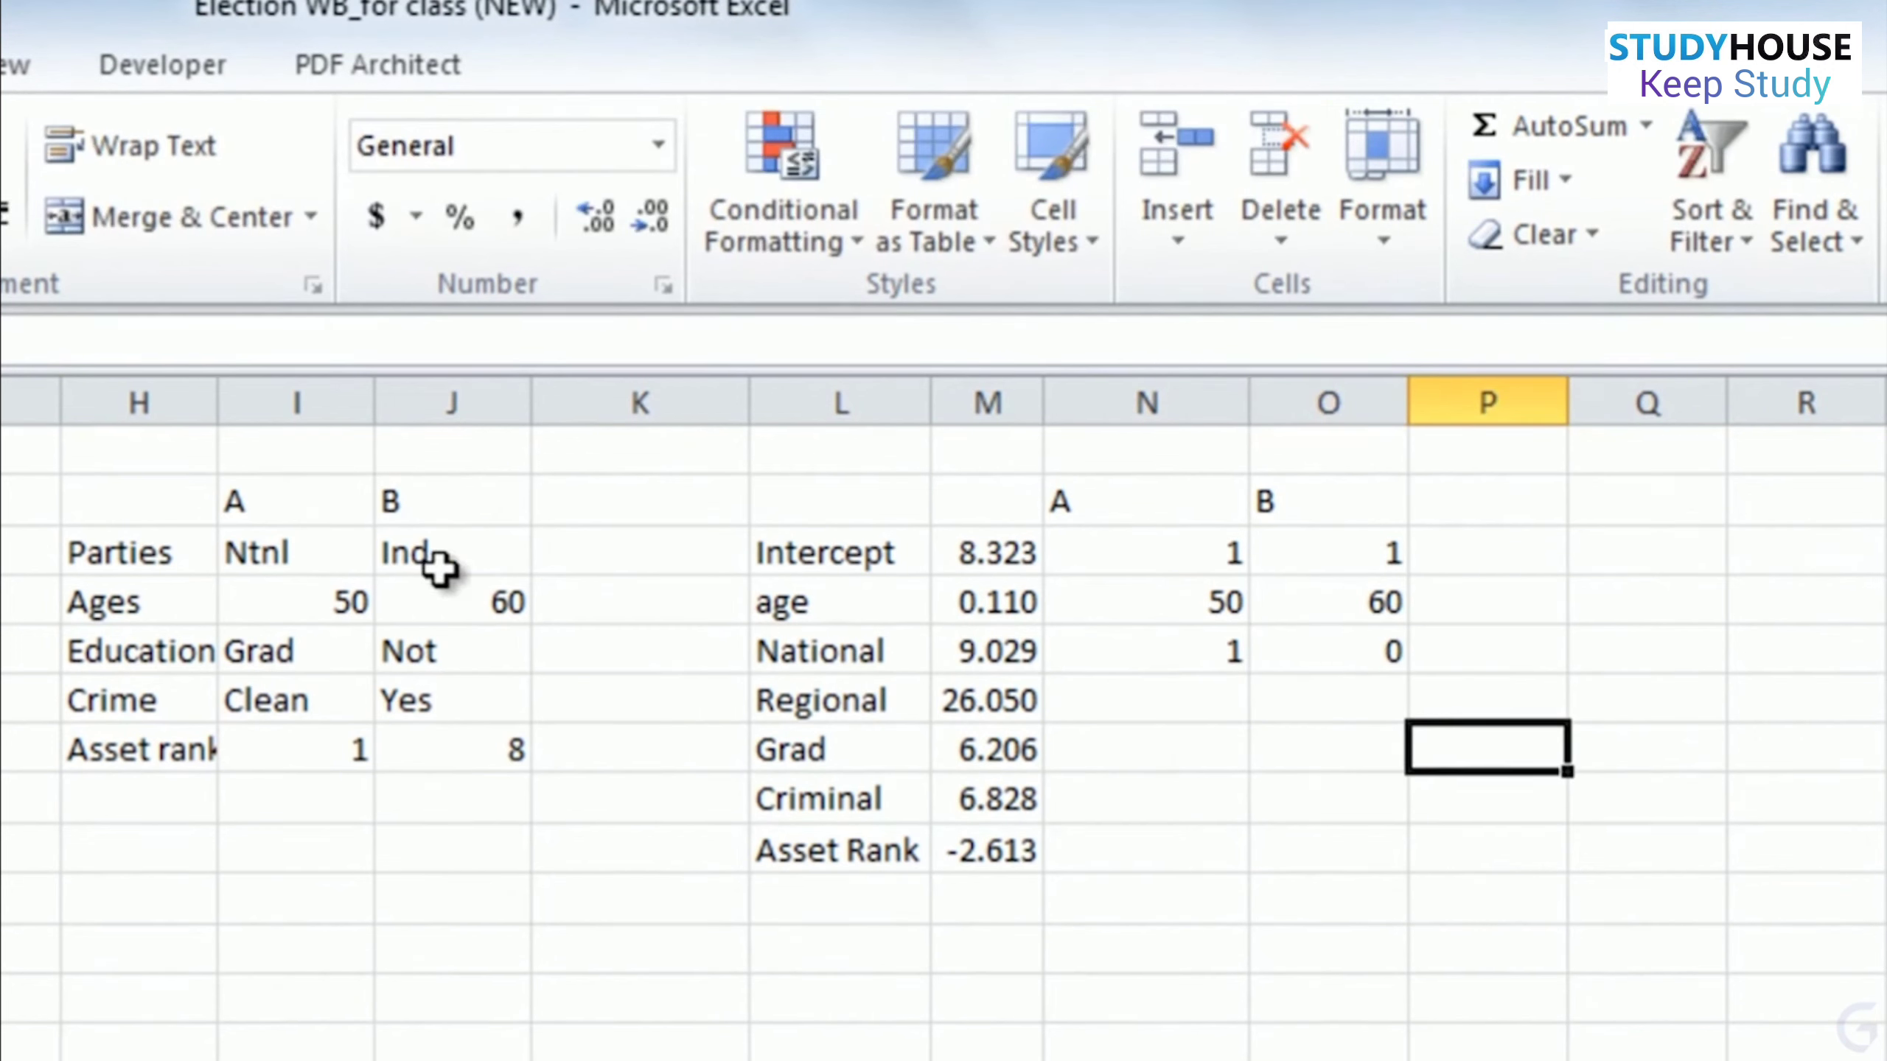
- Enter 0 for both candidates in the Regional row, cells N6 and O6
left_click(1151, 700)
type("0")
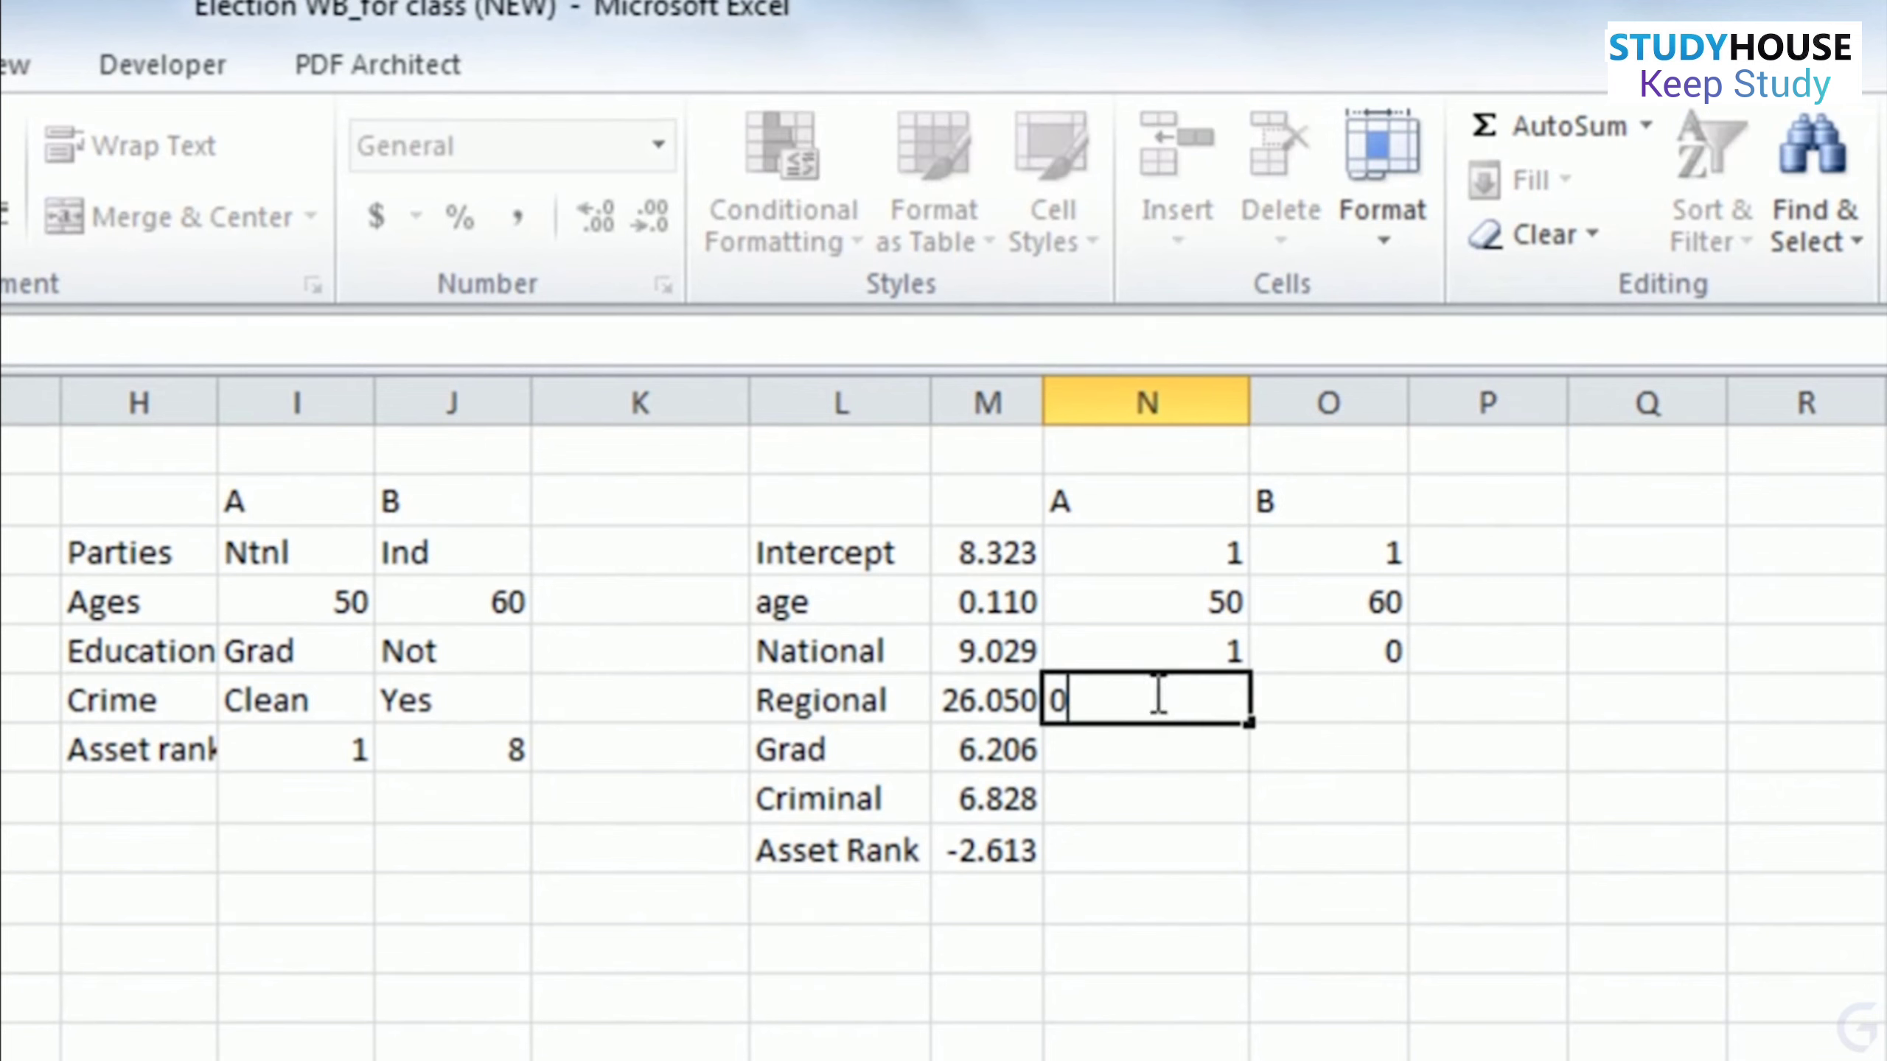
left_click(1370, 705)
type("0")
left_click(1403, 792)
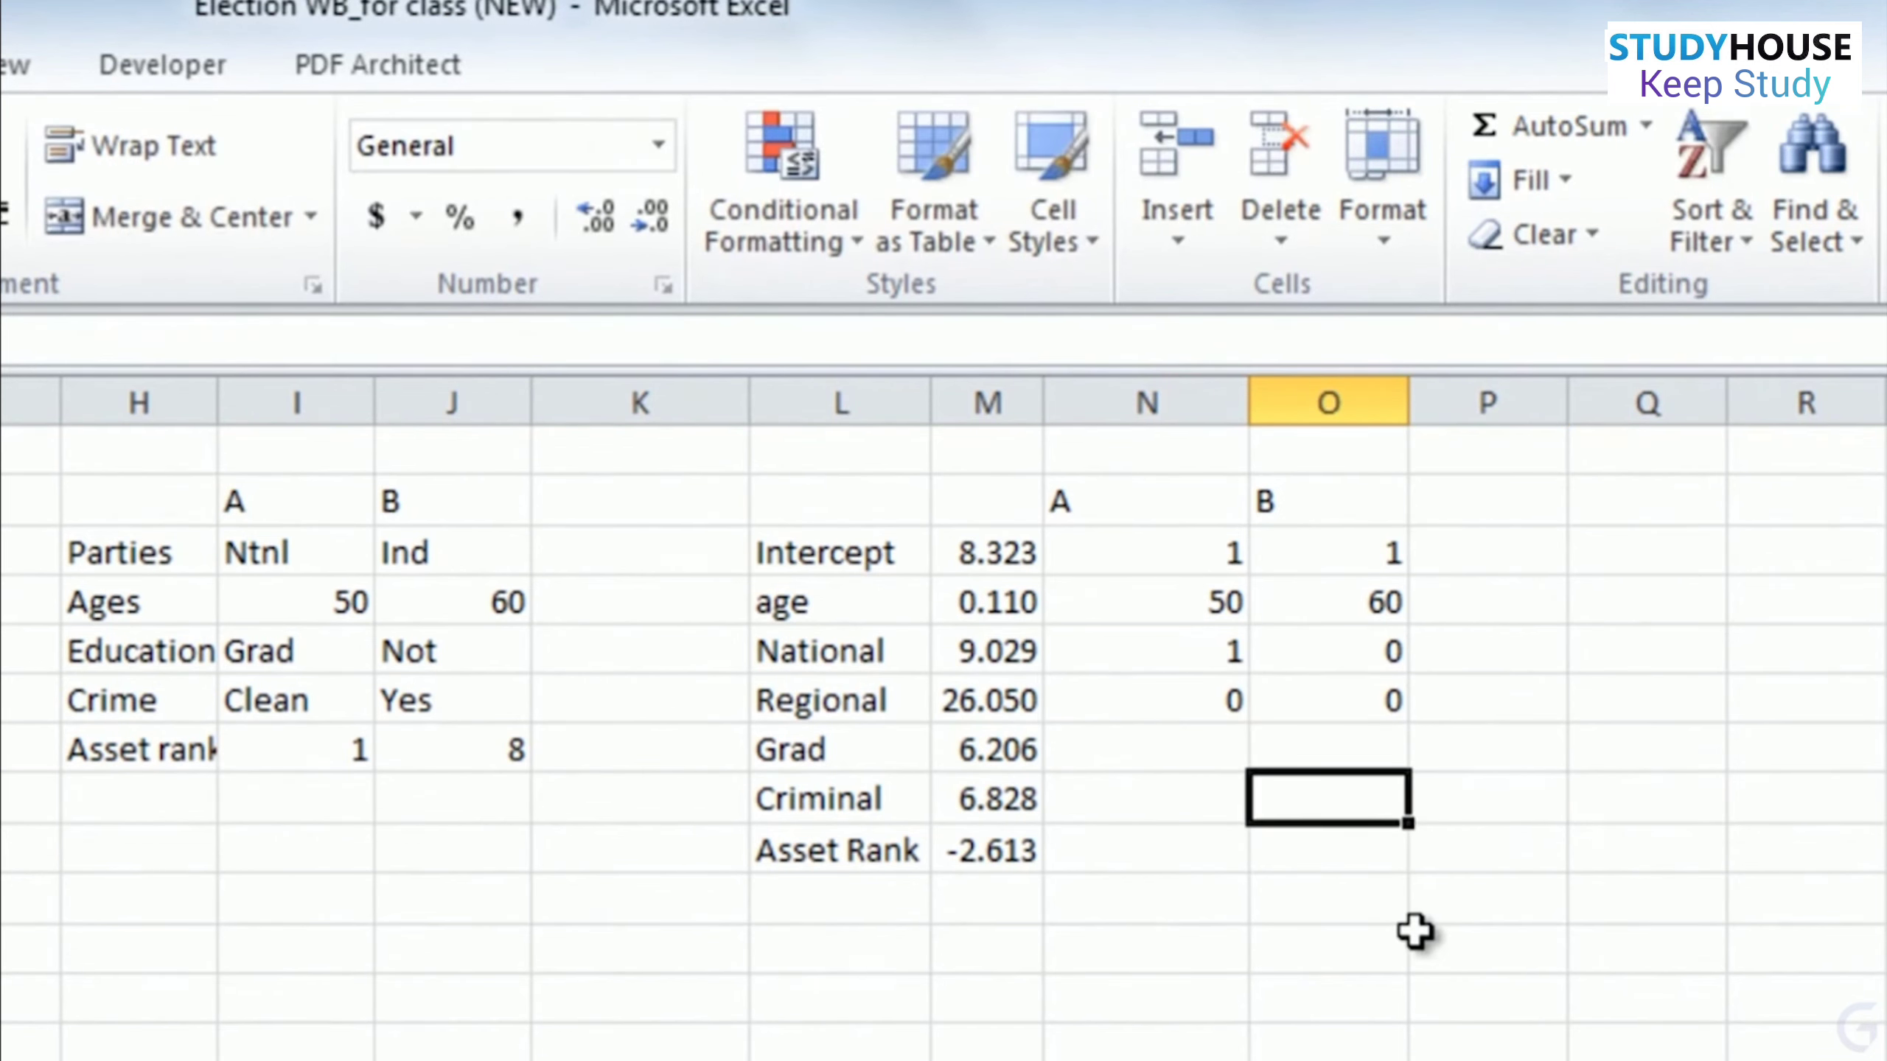
- Fill the Grad row with 1 for A in N7 and 0 for B in O7
left_click(1155, 750)
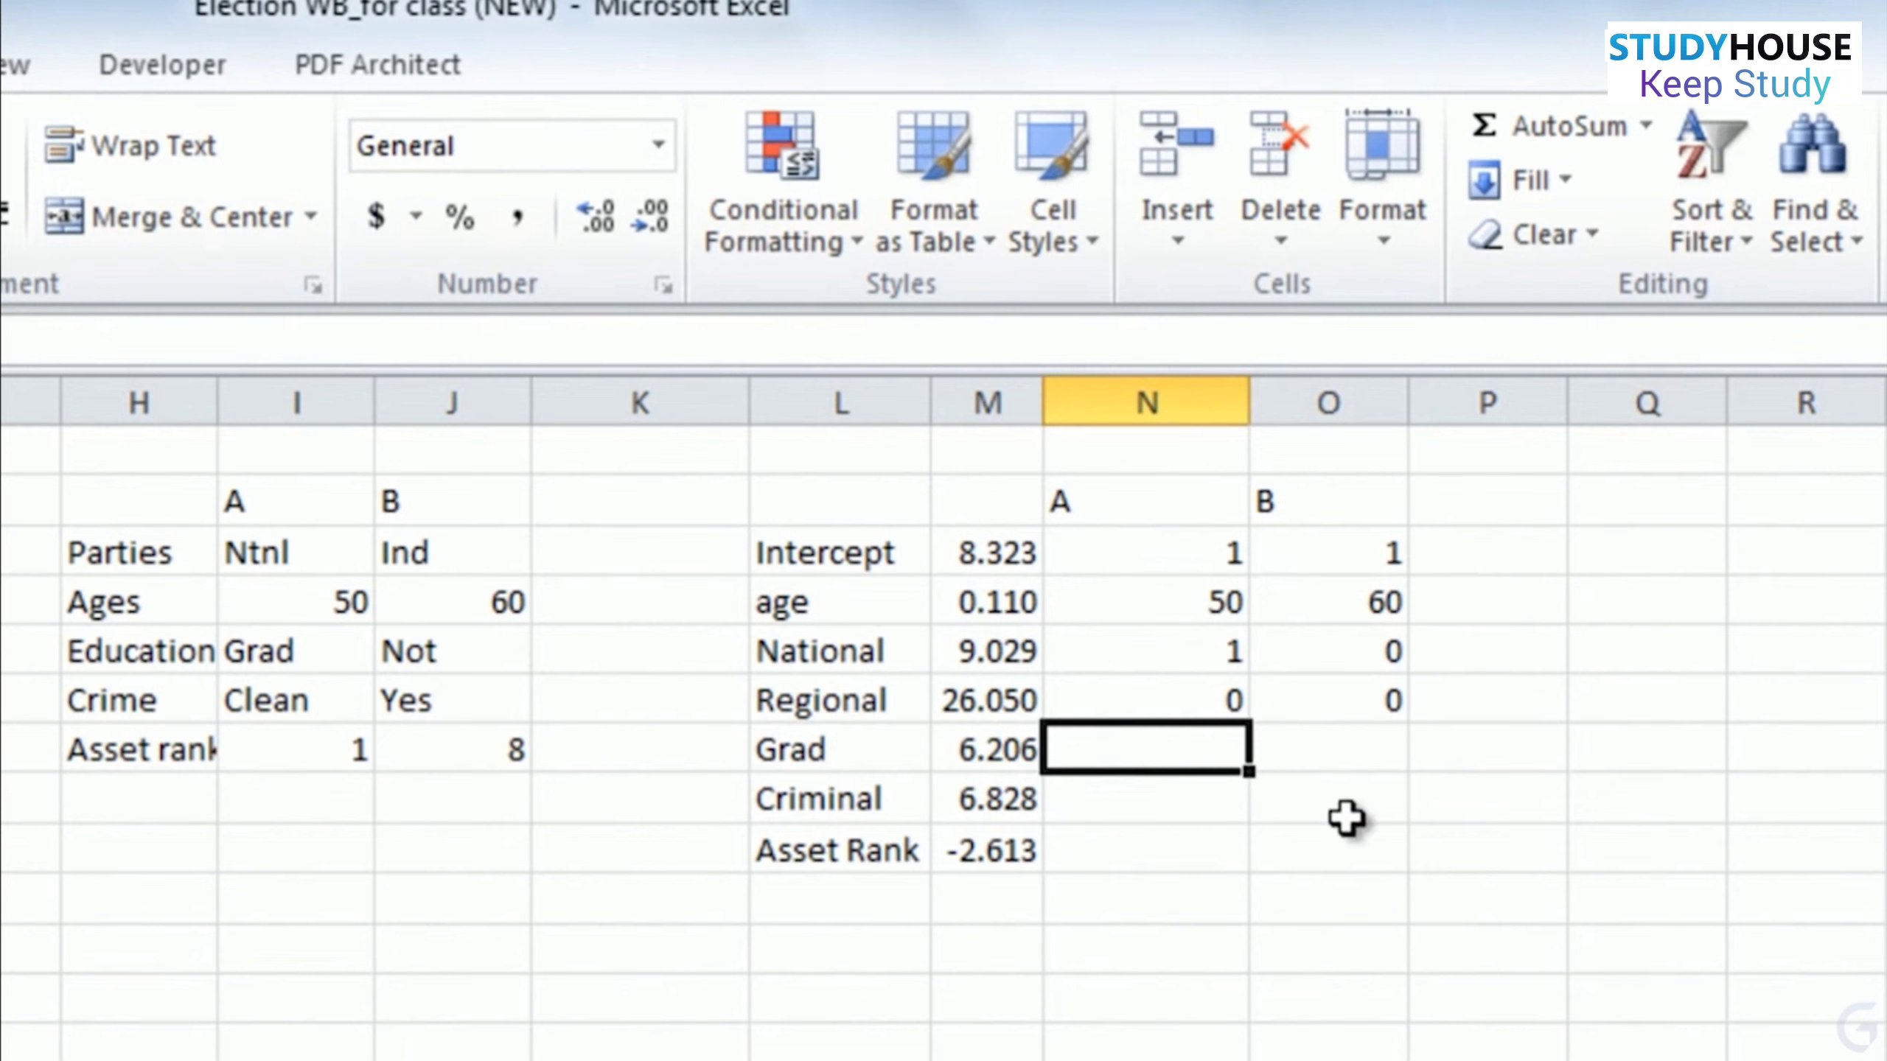
type("1")
left_click(1360, 760)
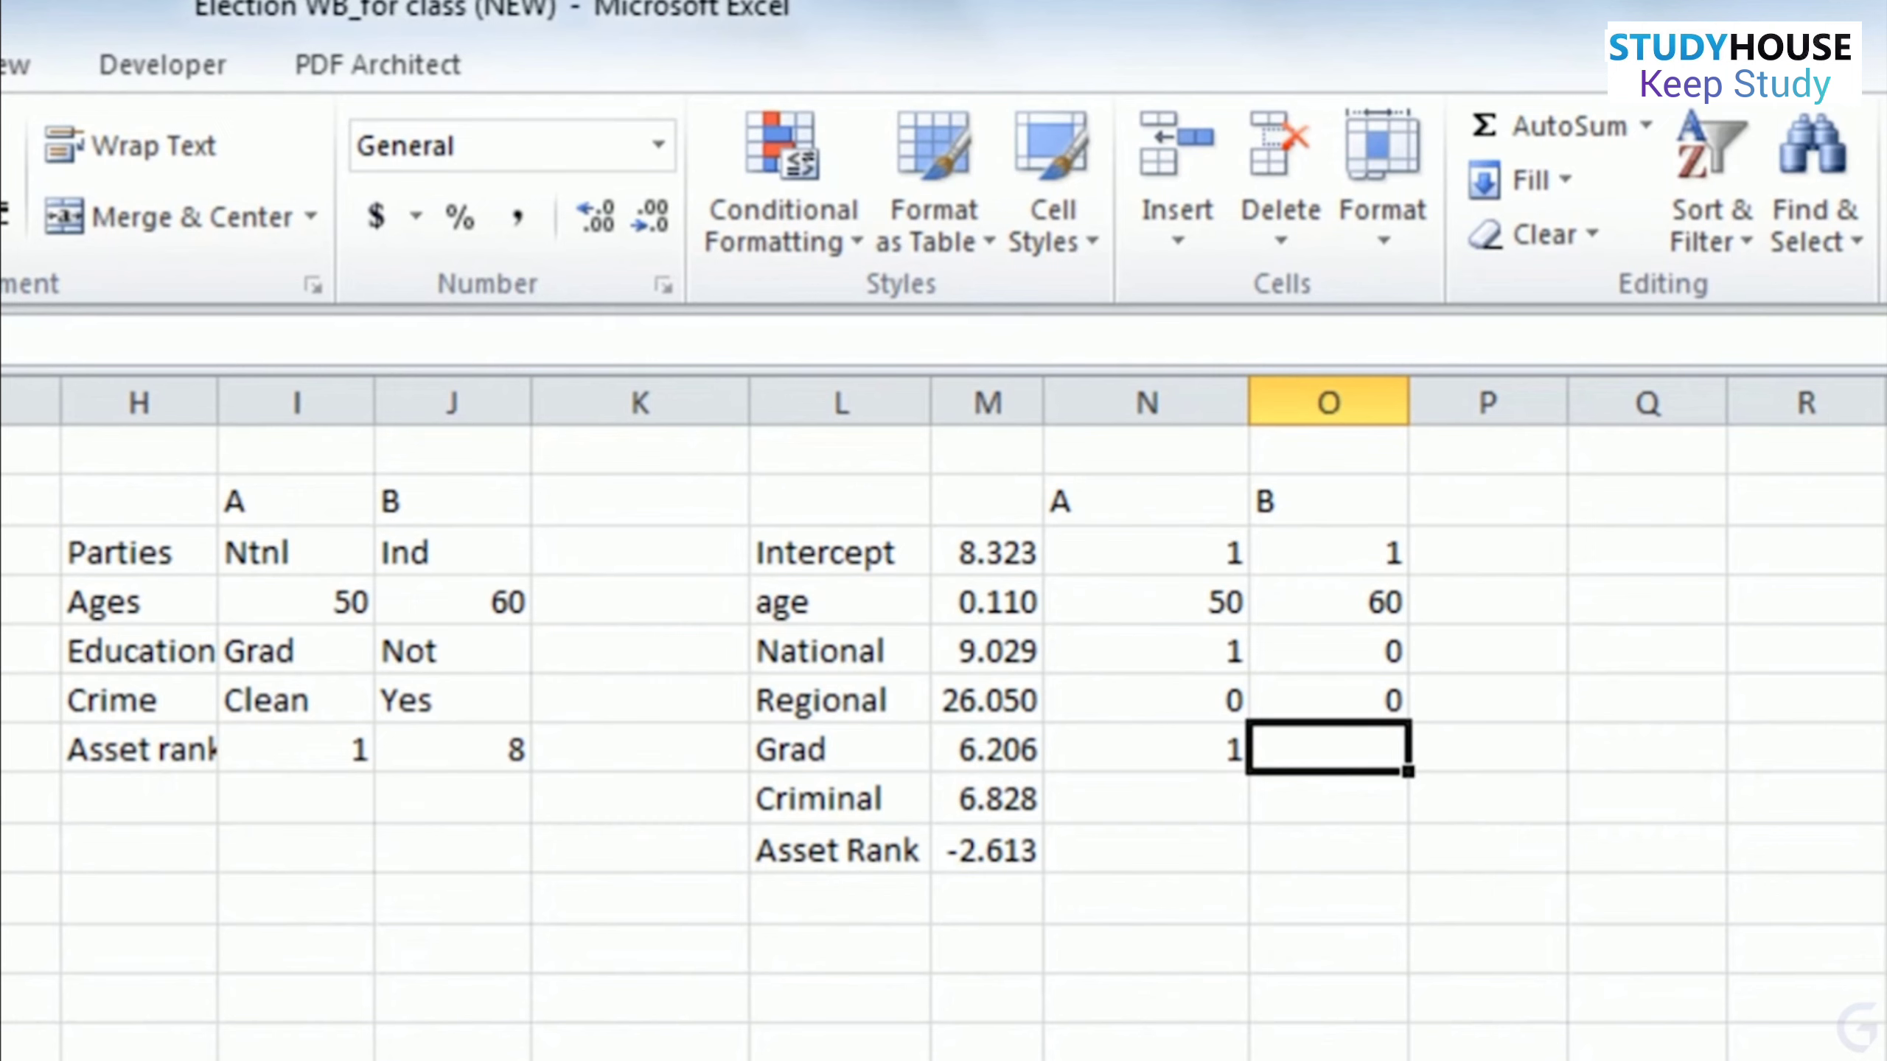
type("0")
- Fill the Criminal row with 0 for A in N8 and 1 for B in O8
left_click(1120, 803)
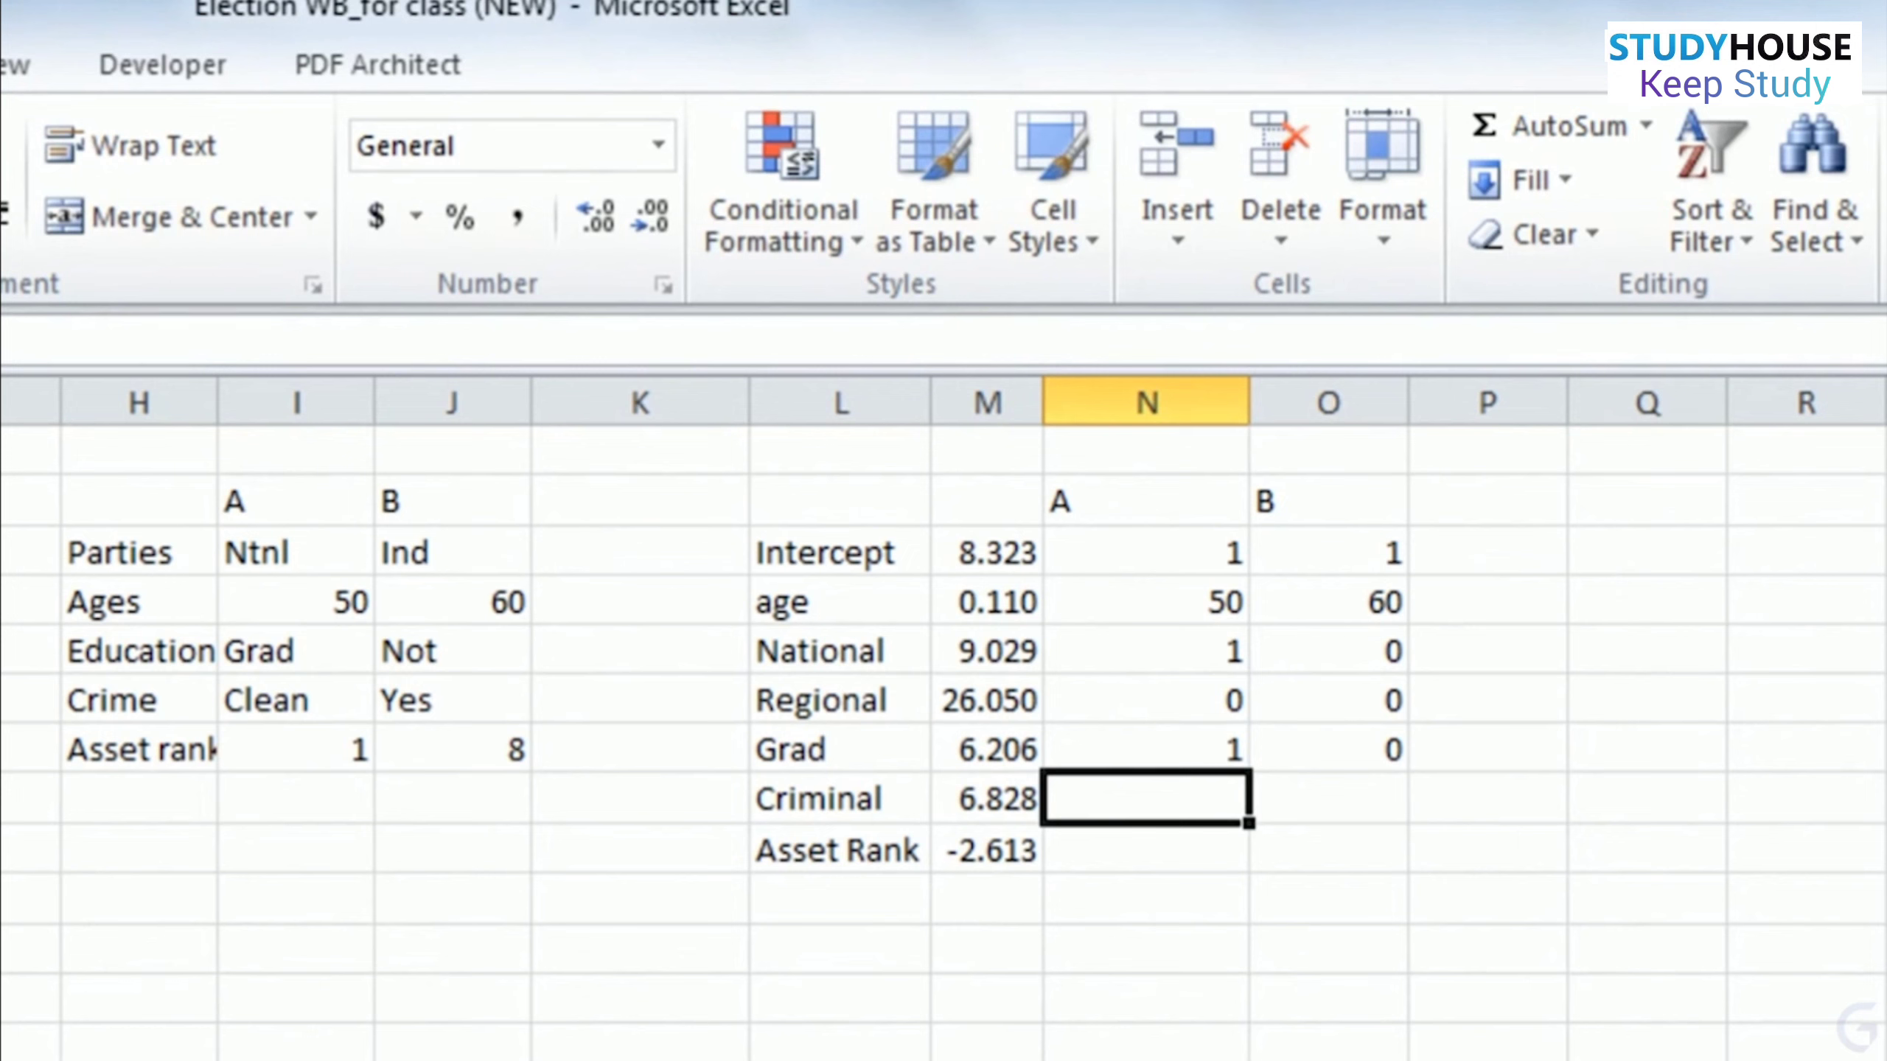
type("0")
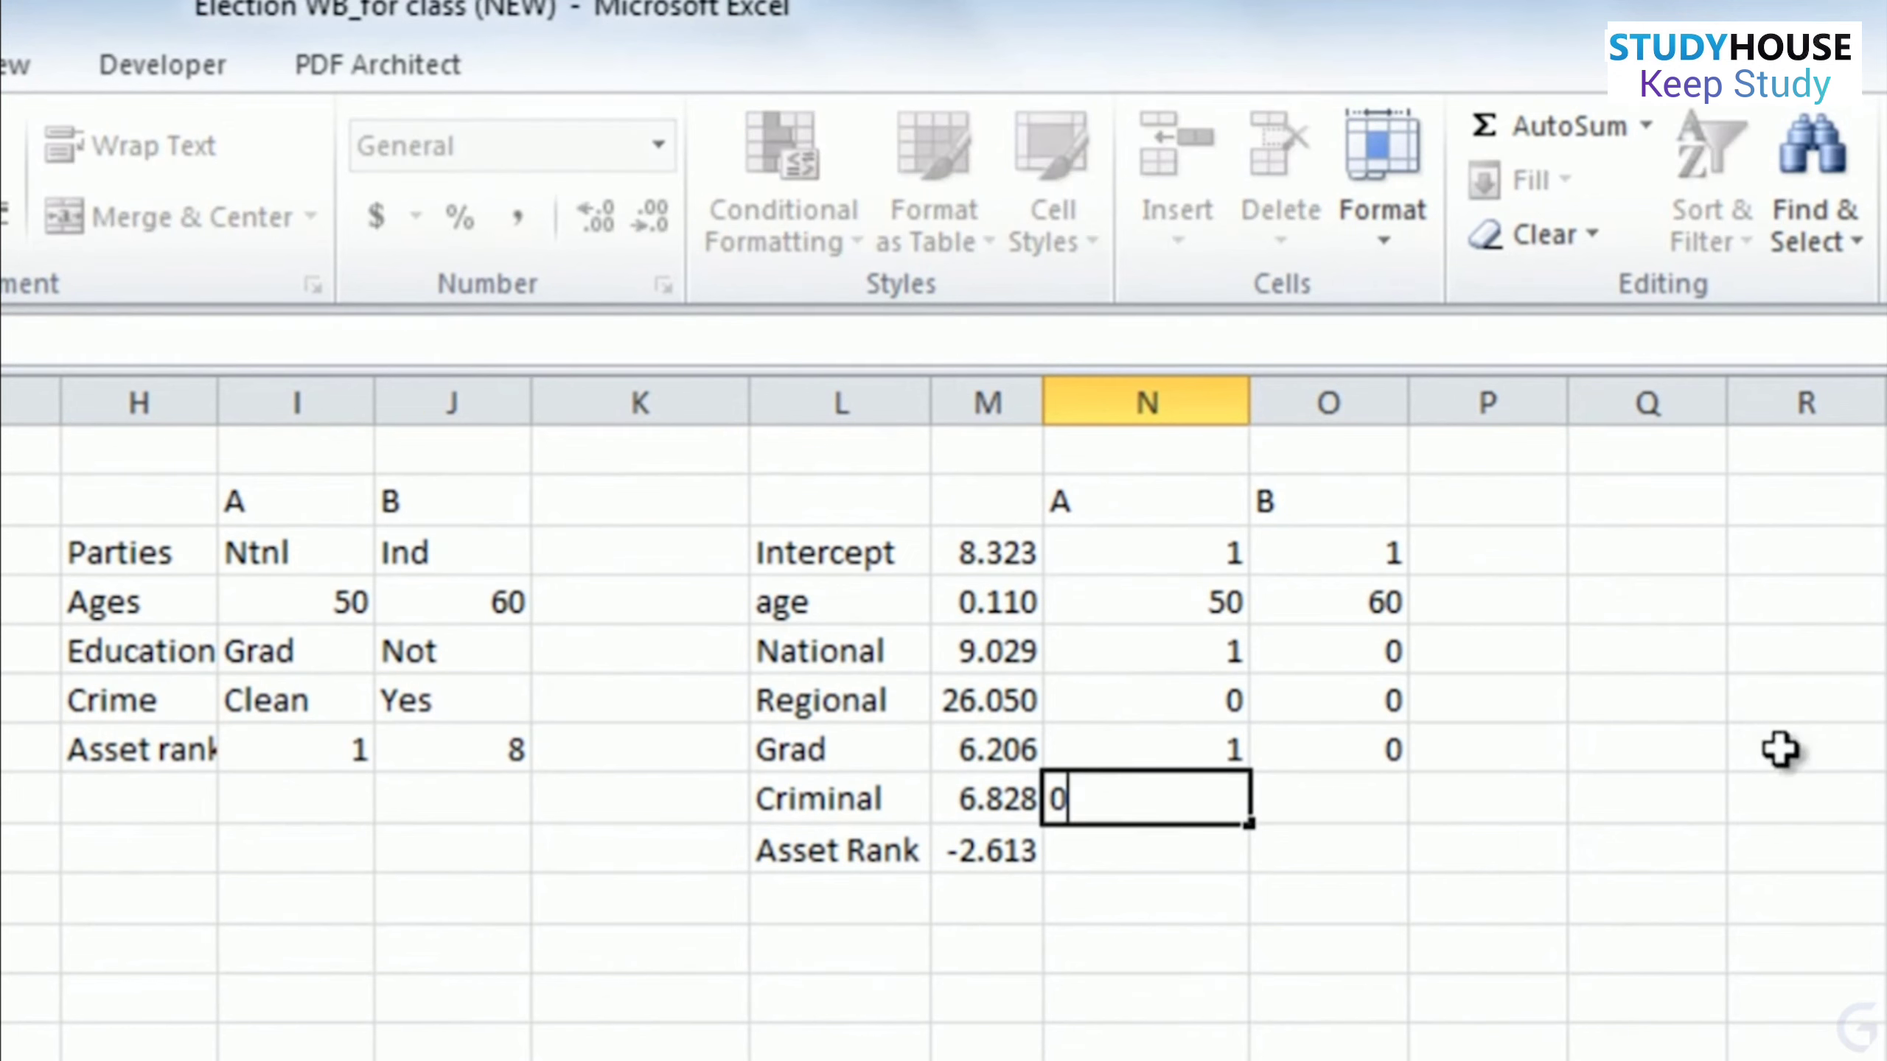
left_click(1330, 804)
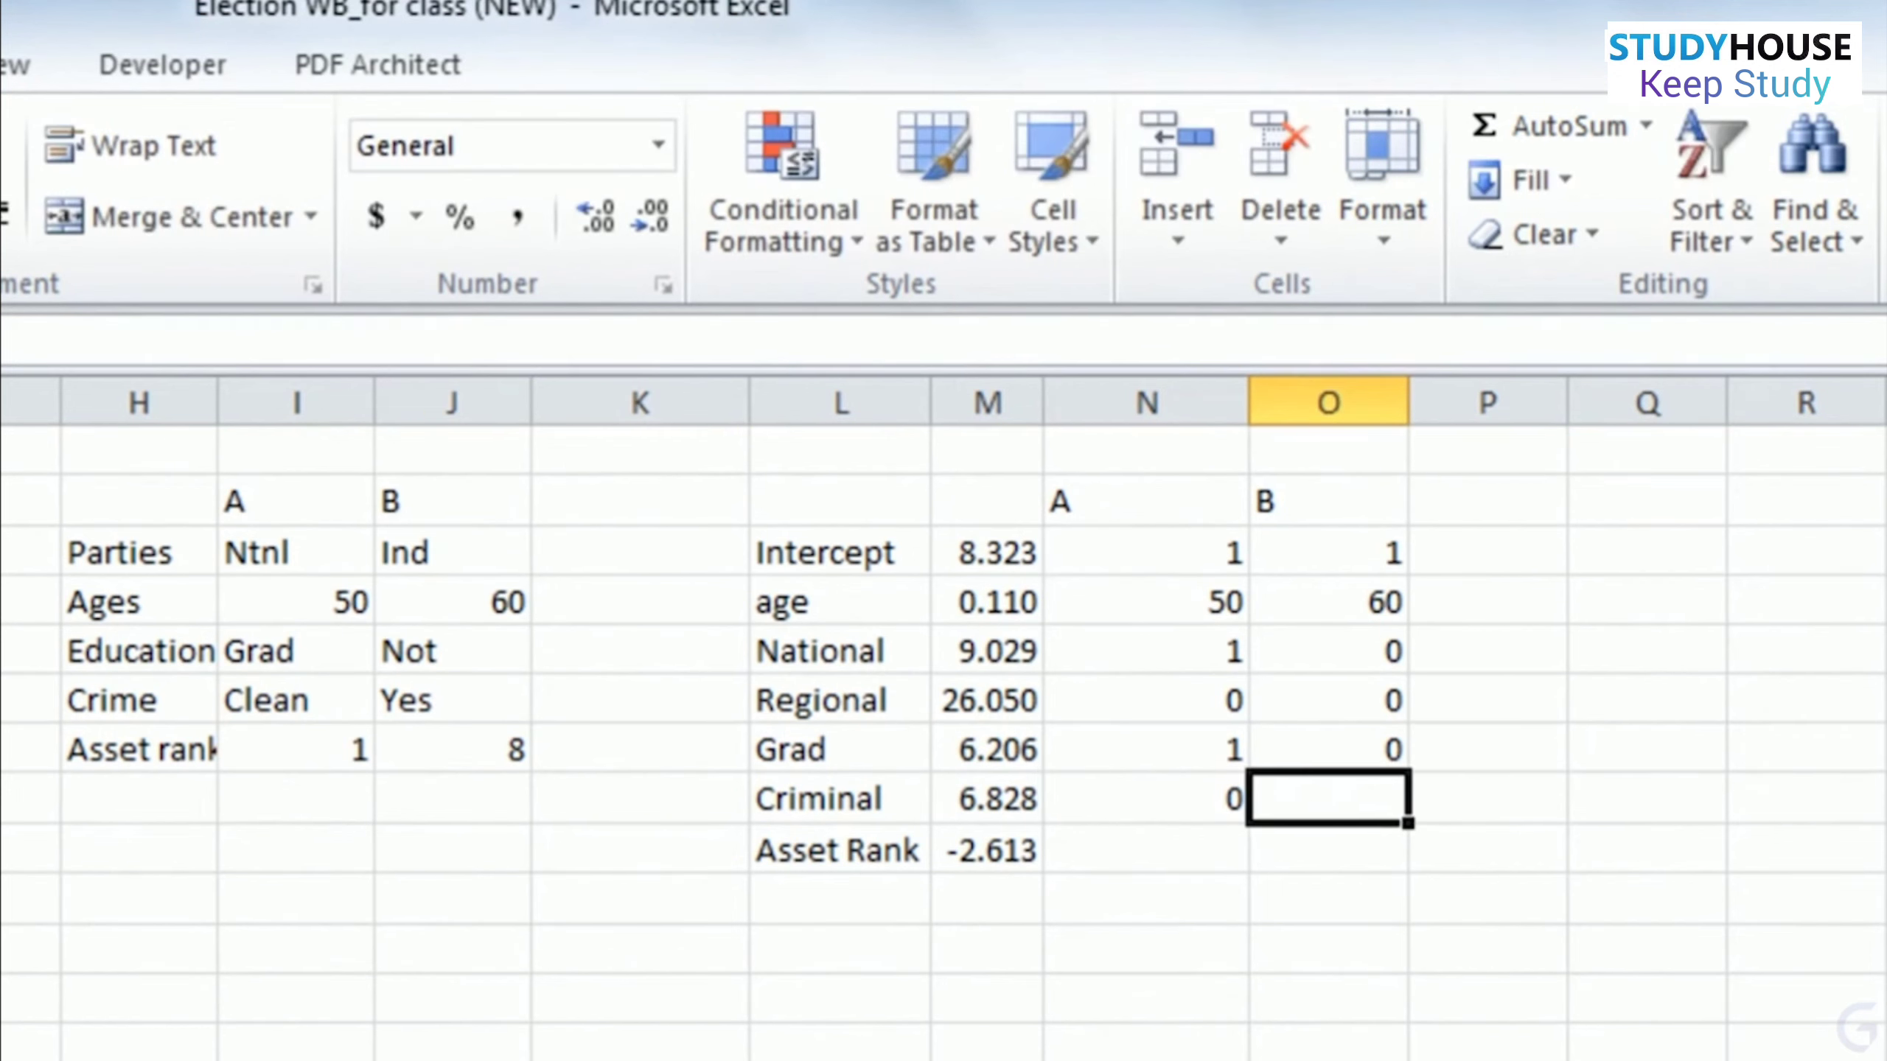
type("1")
- Enter the Asset Rank values: 1 for A in N9 and 8 for B in O9
left_click(1188, 851)
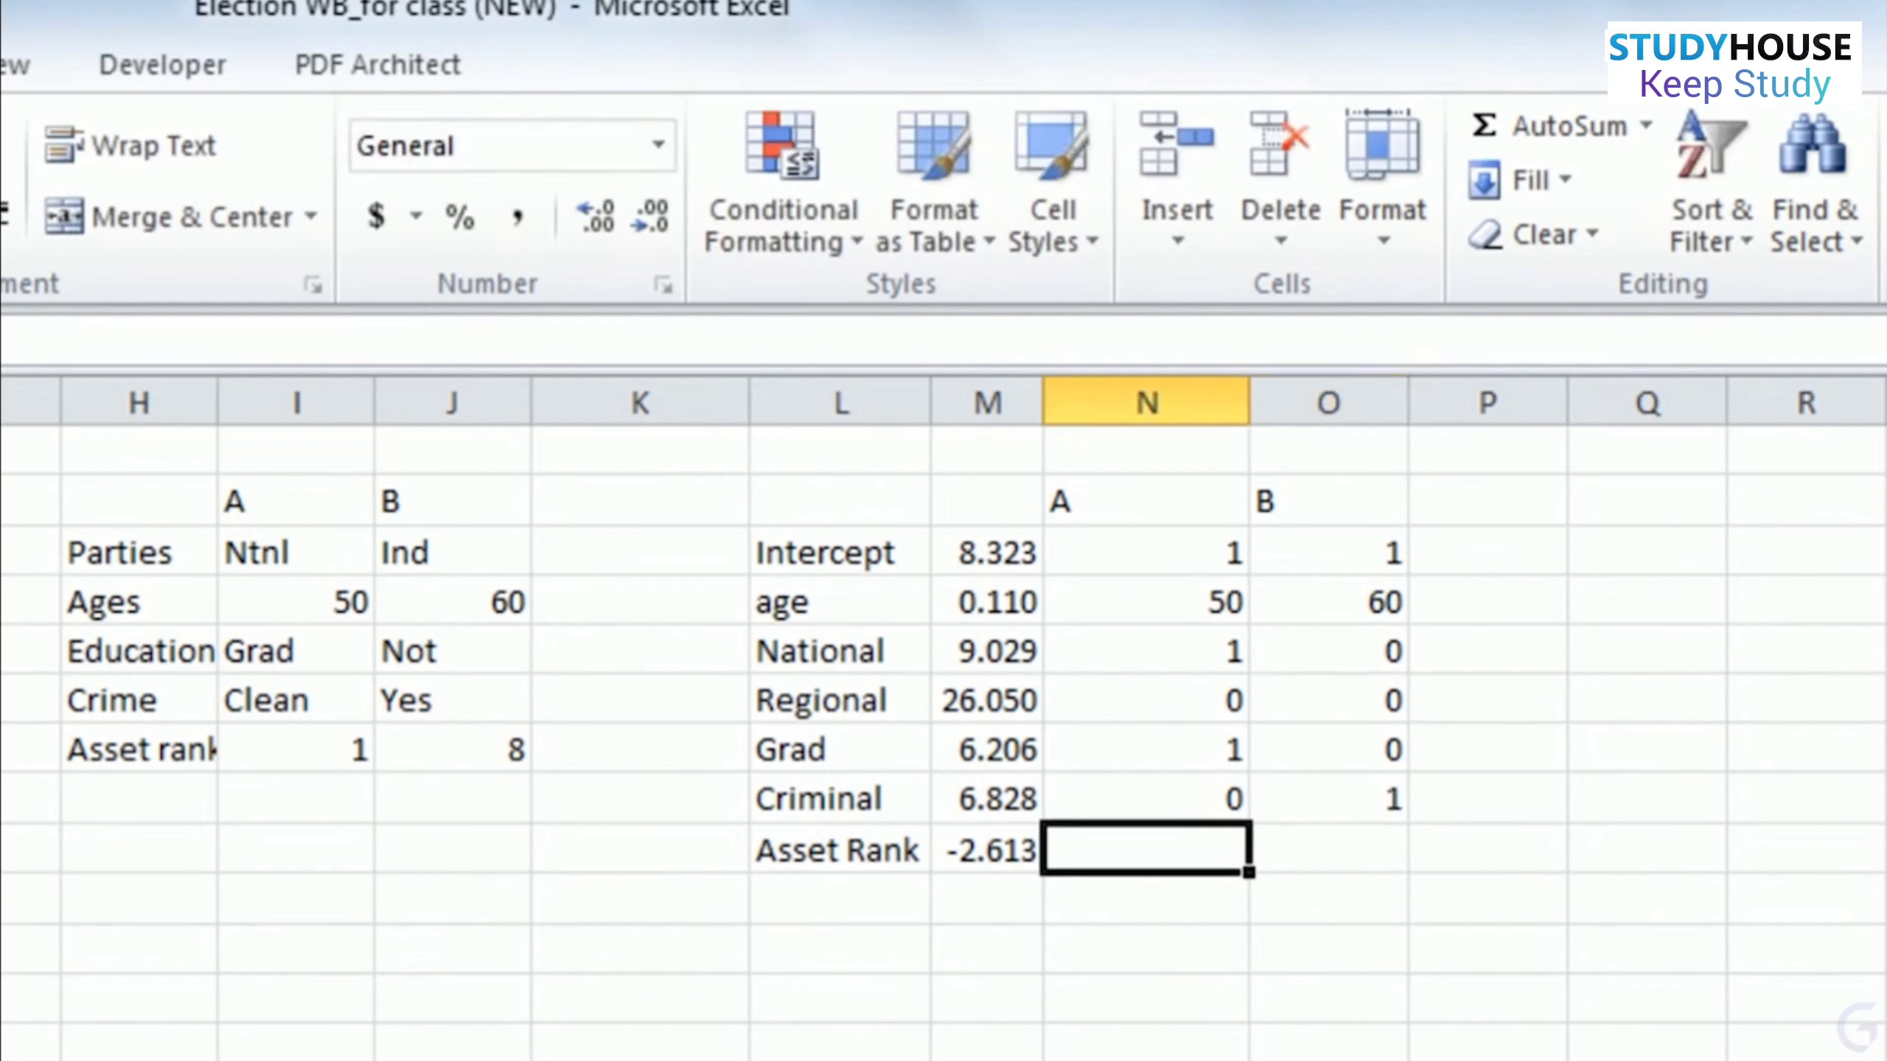
type("1")
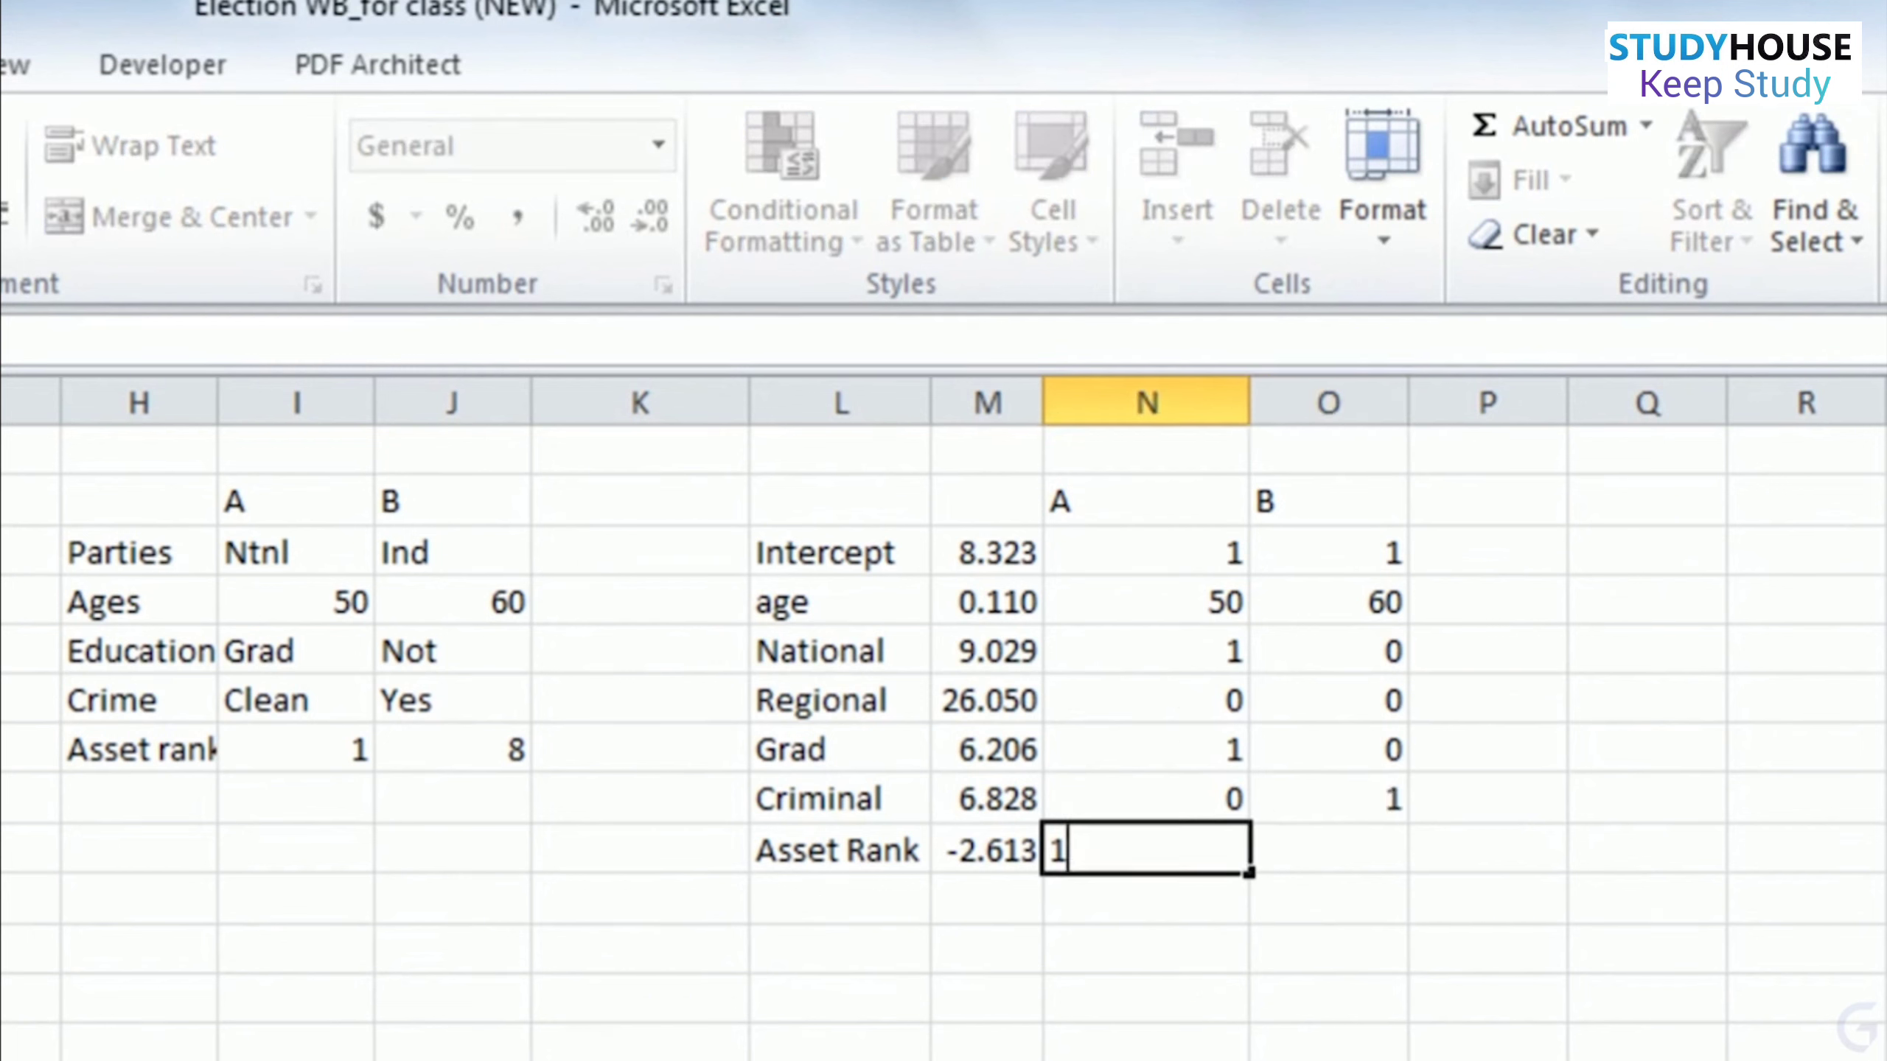
left_click(1355, 855)
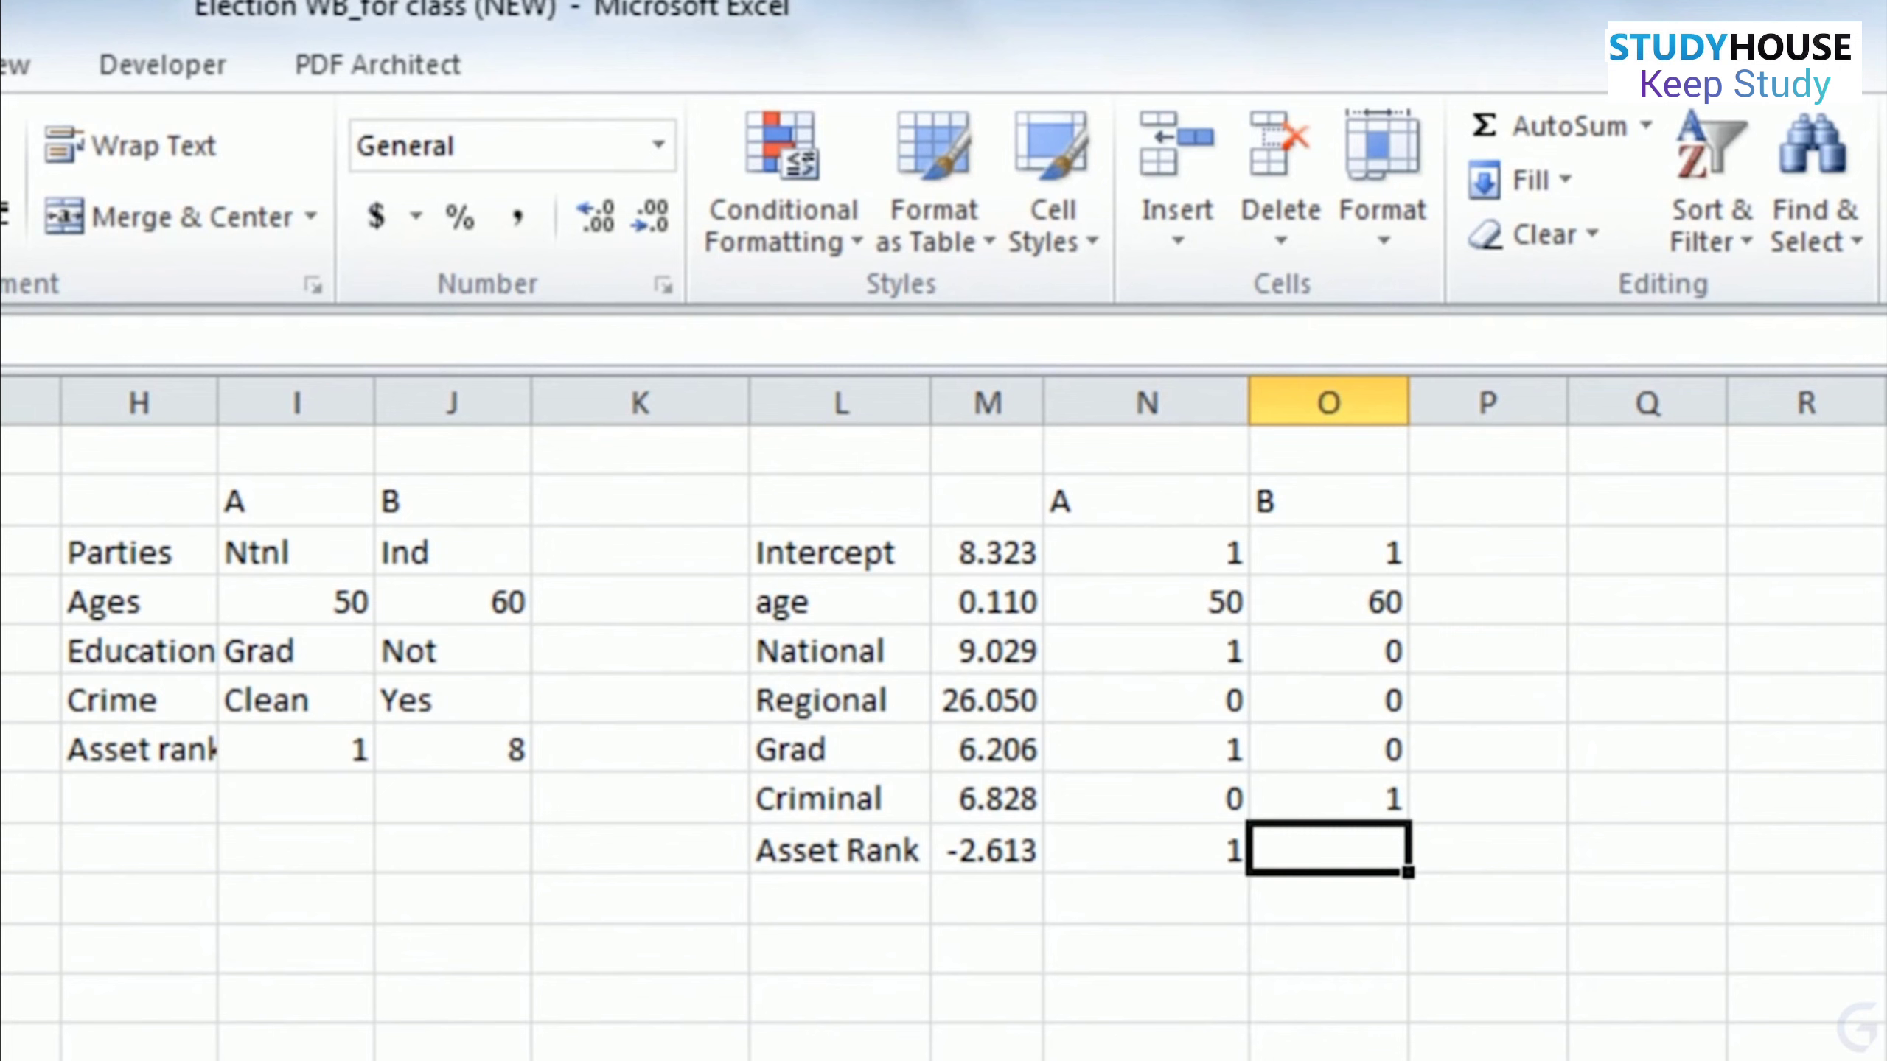
type("8")
left_click(1798, 718)
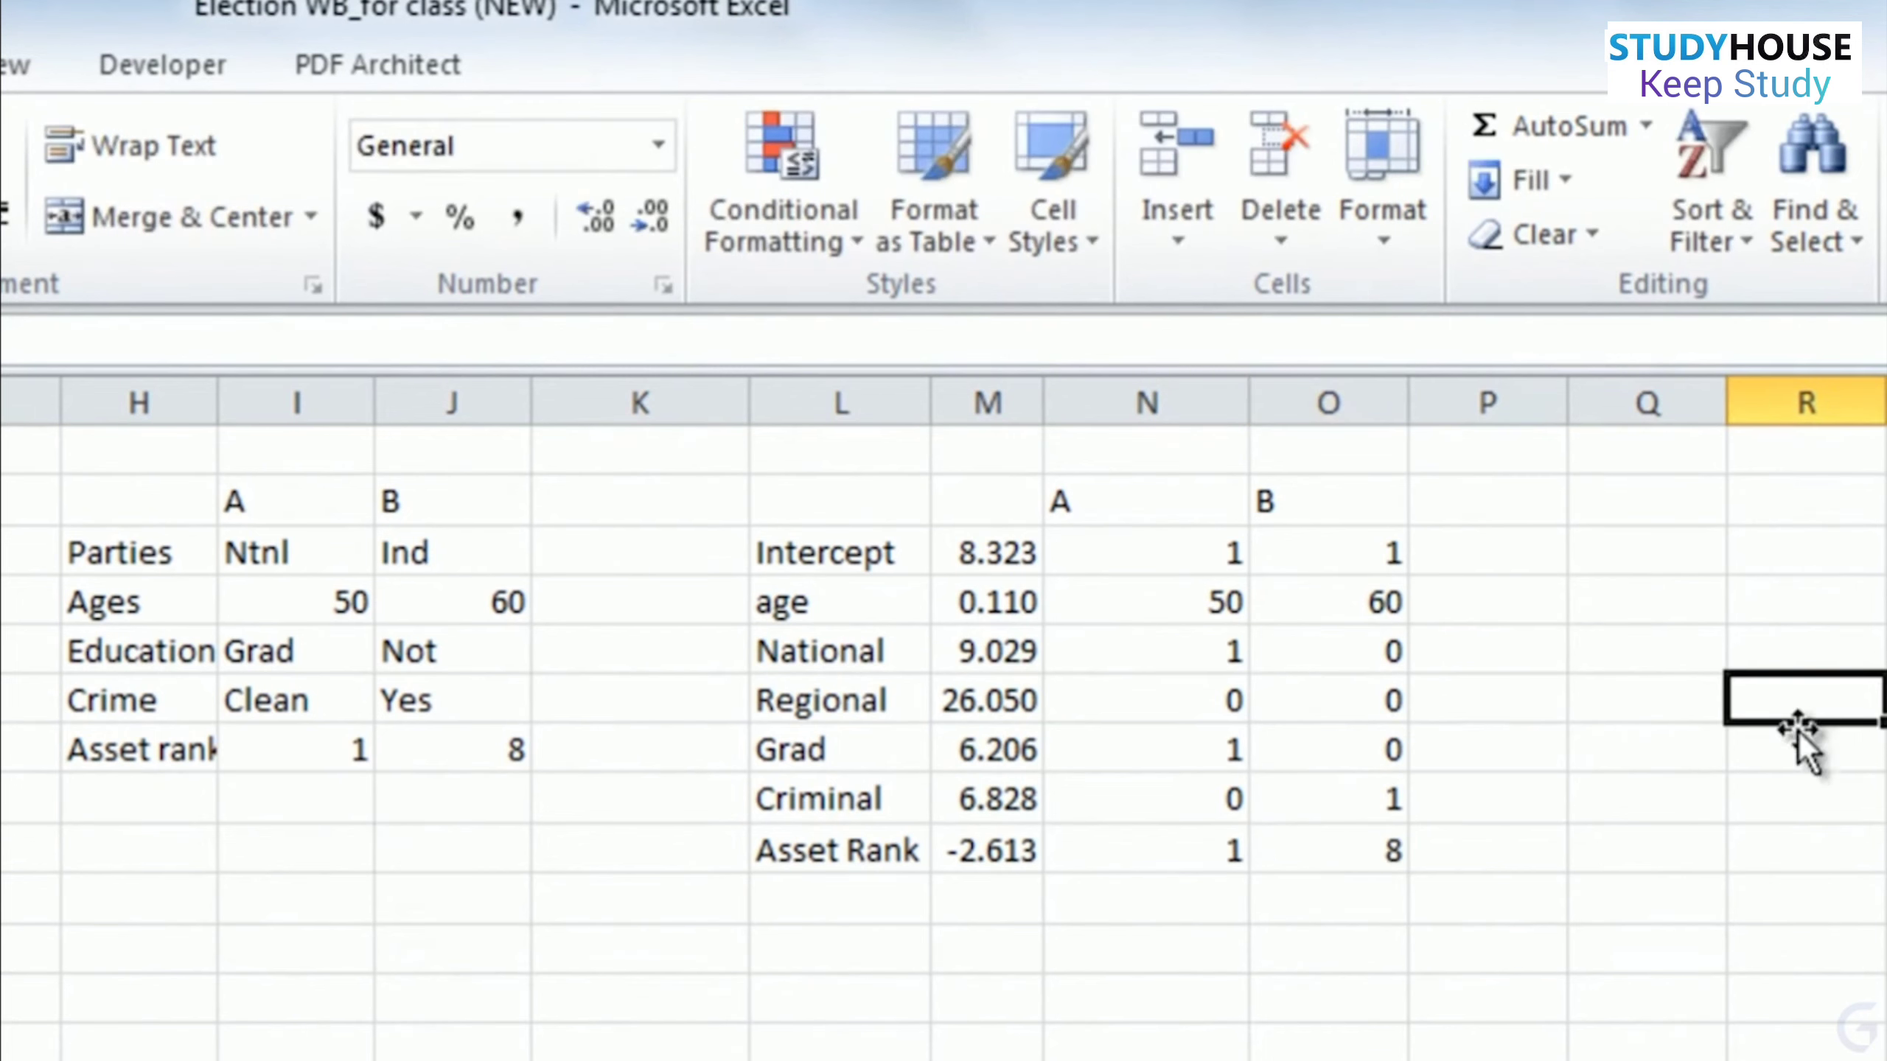
- Add the heading Vote share A in P2, copy it to Q2 and change the copy to Vote share B
left_click(1554, 548)
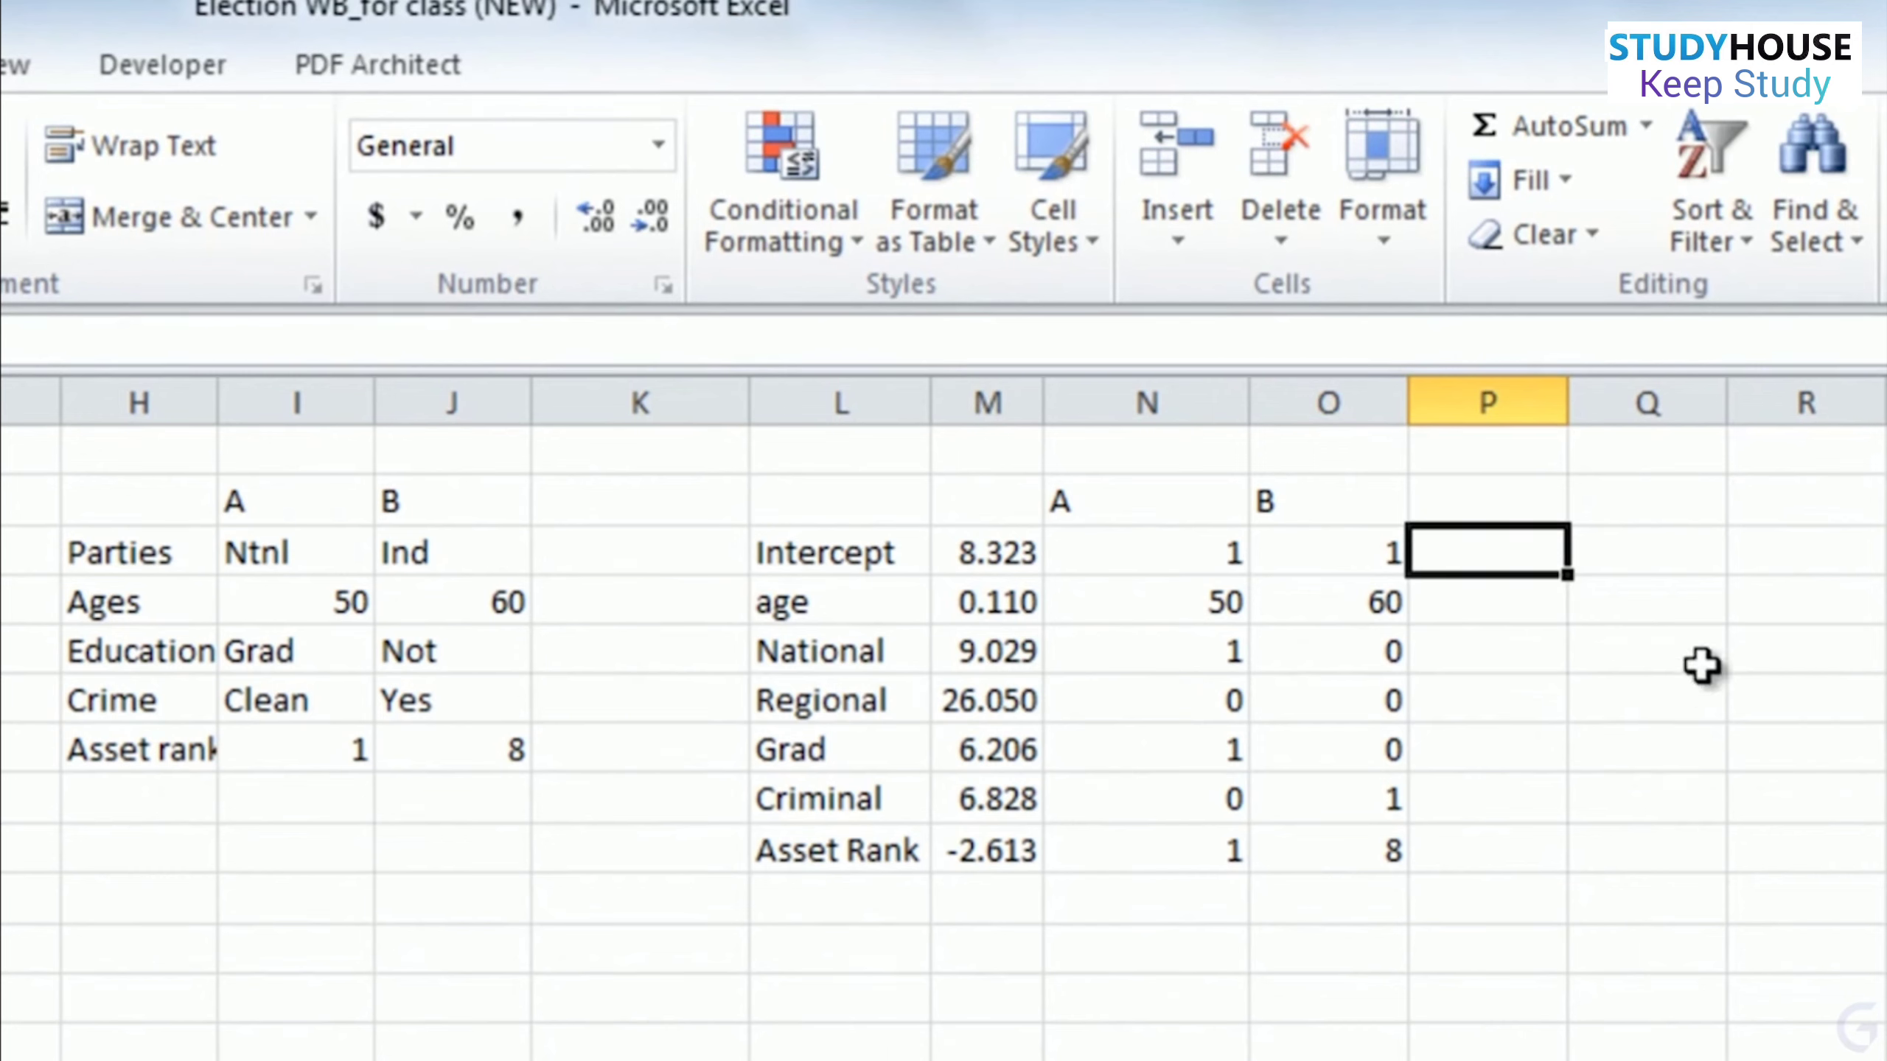
left_click(1549, 497)
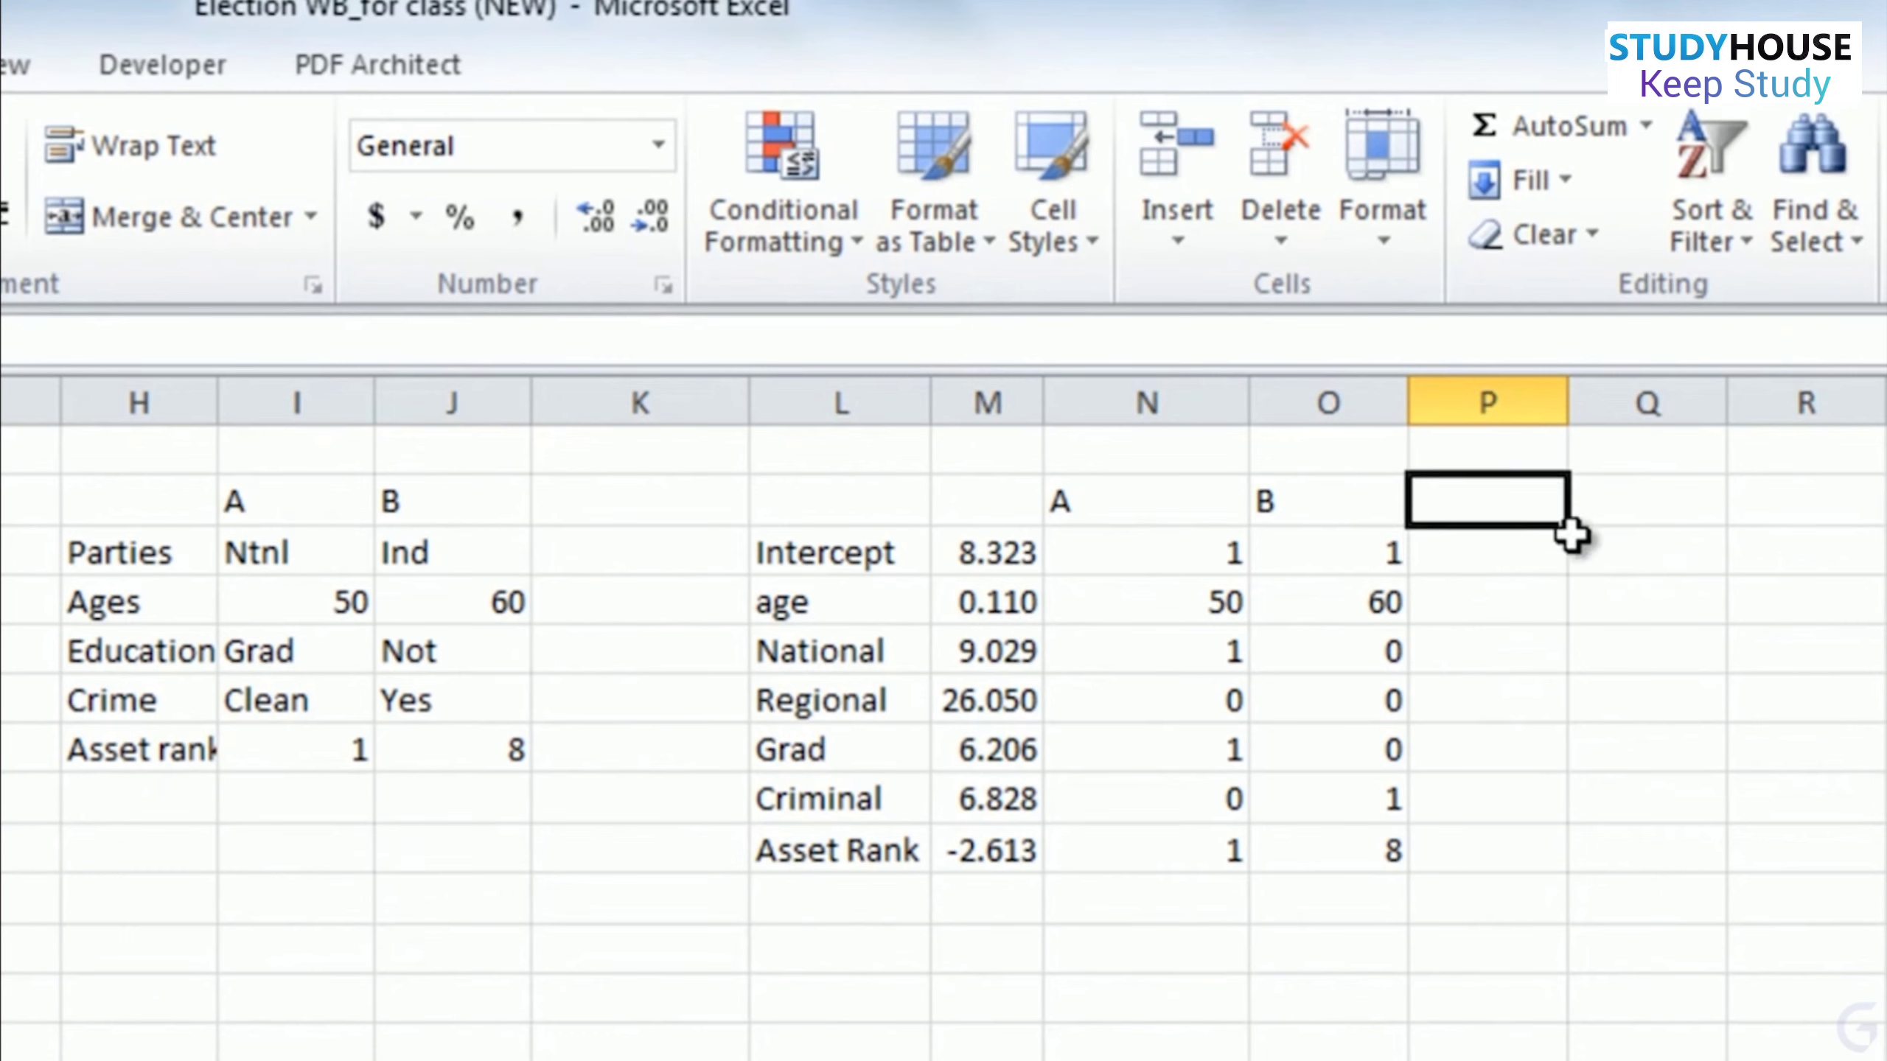
type("Vot")
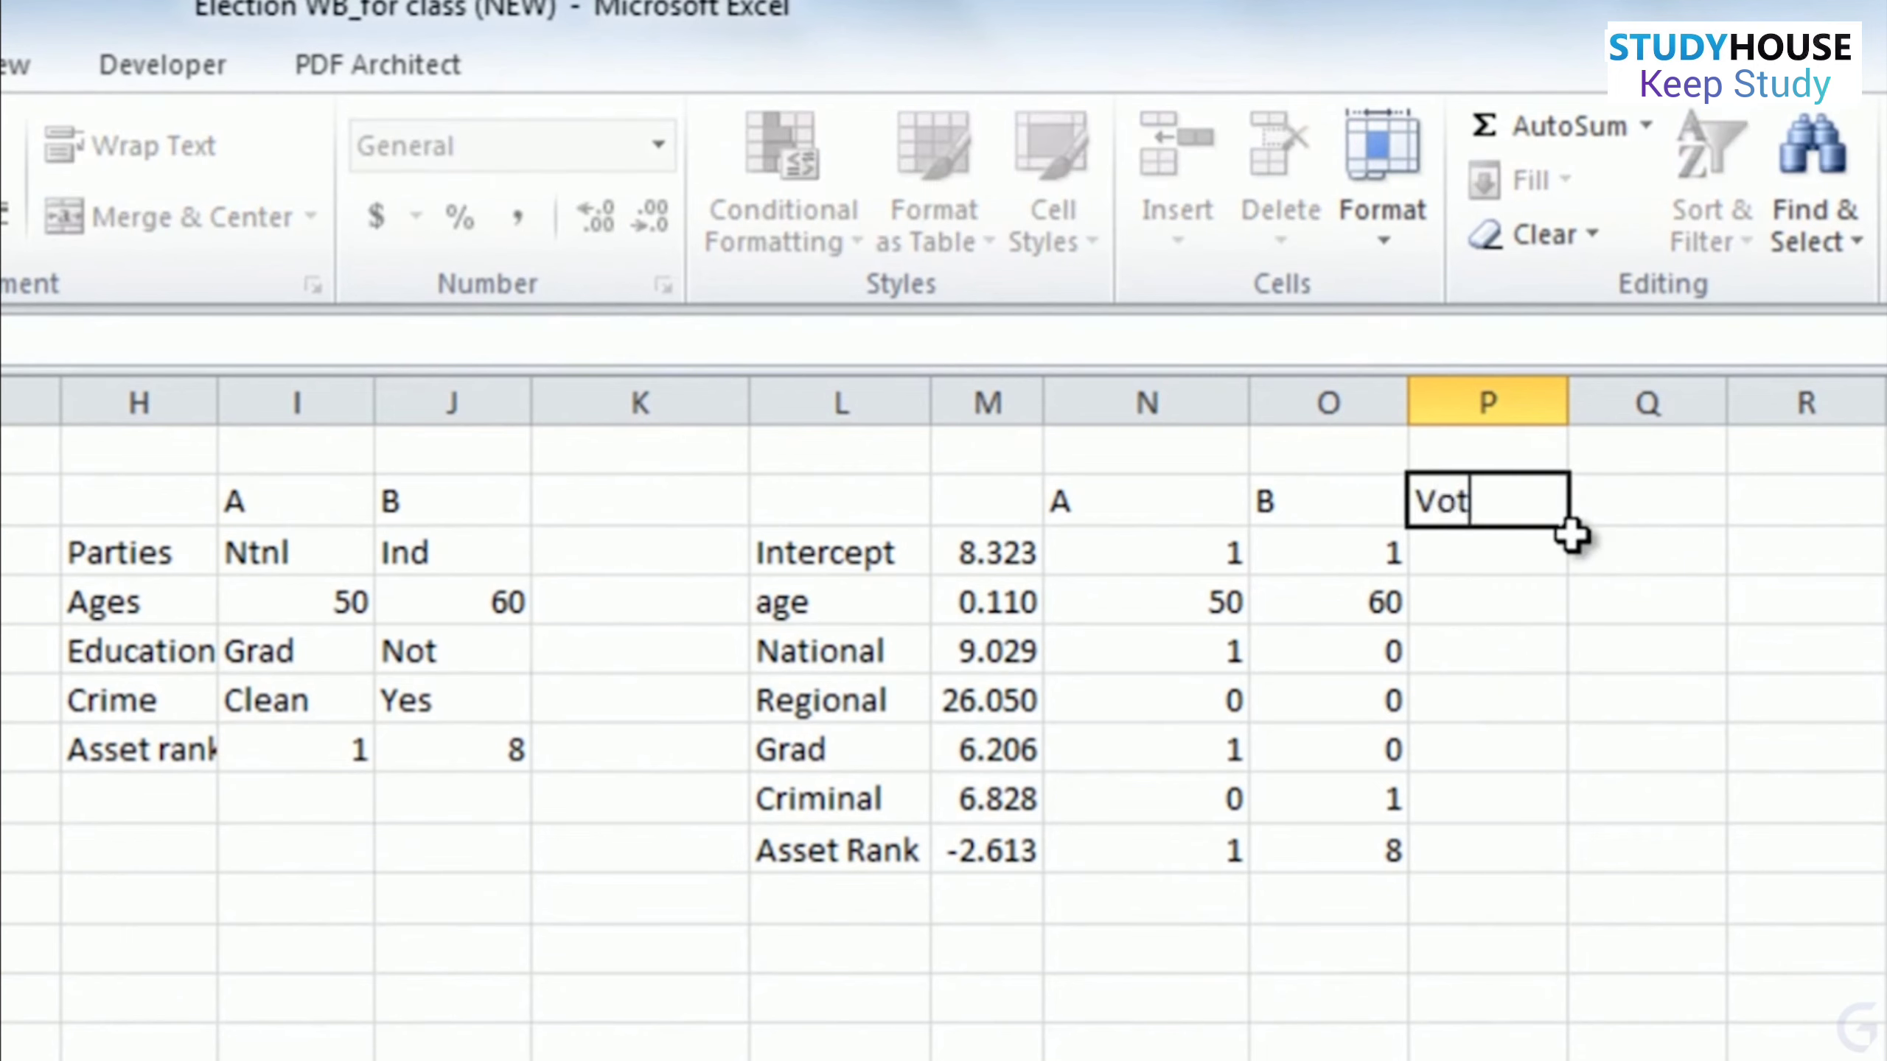
type("e share A")
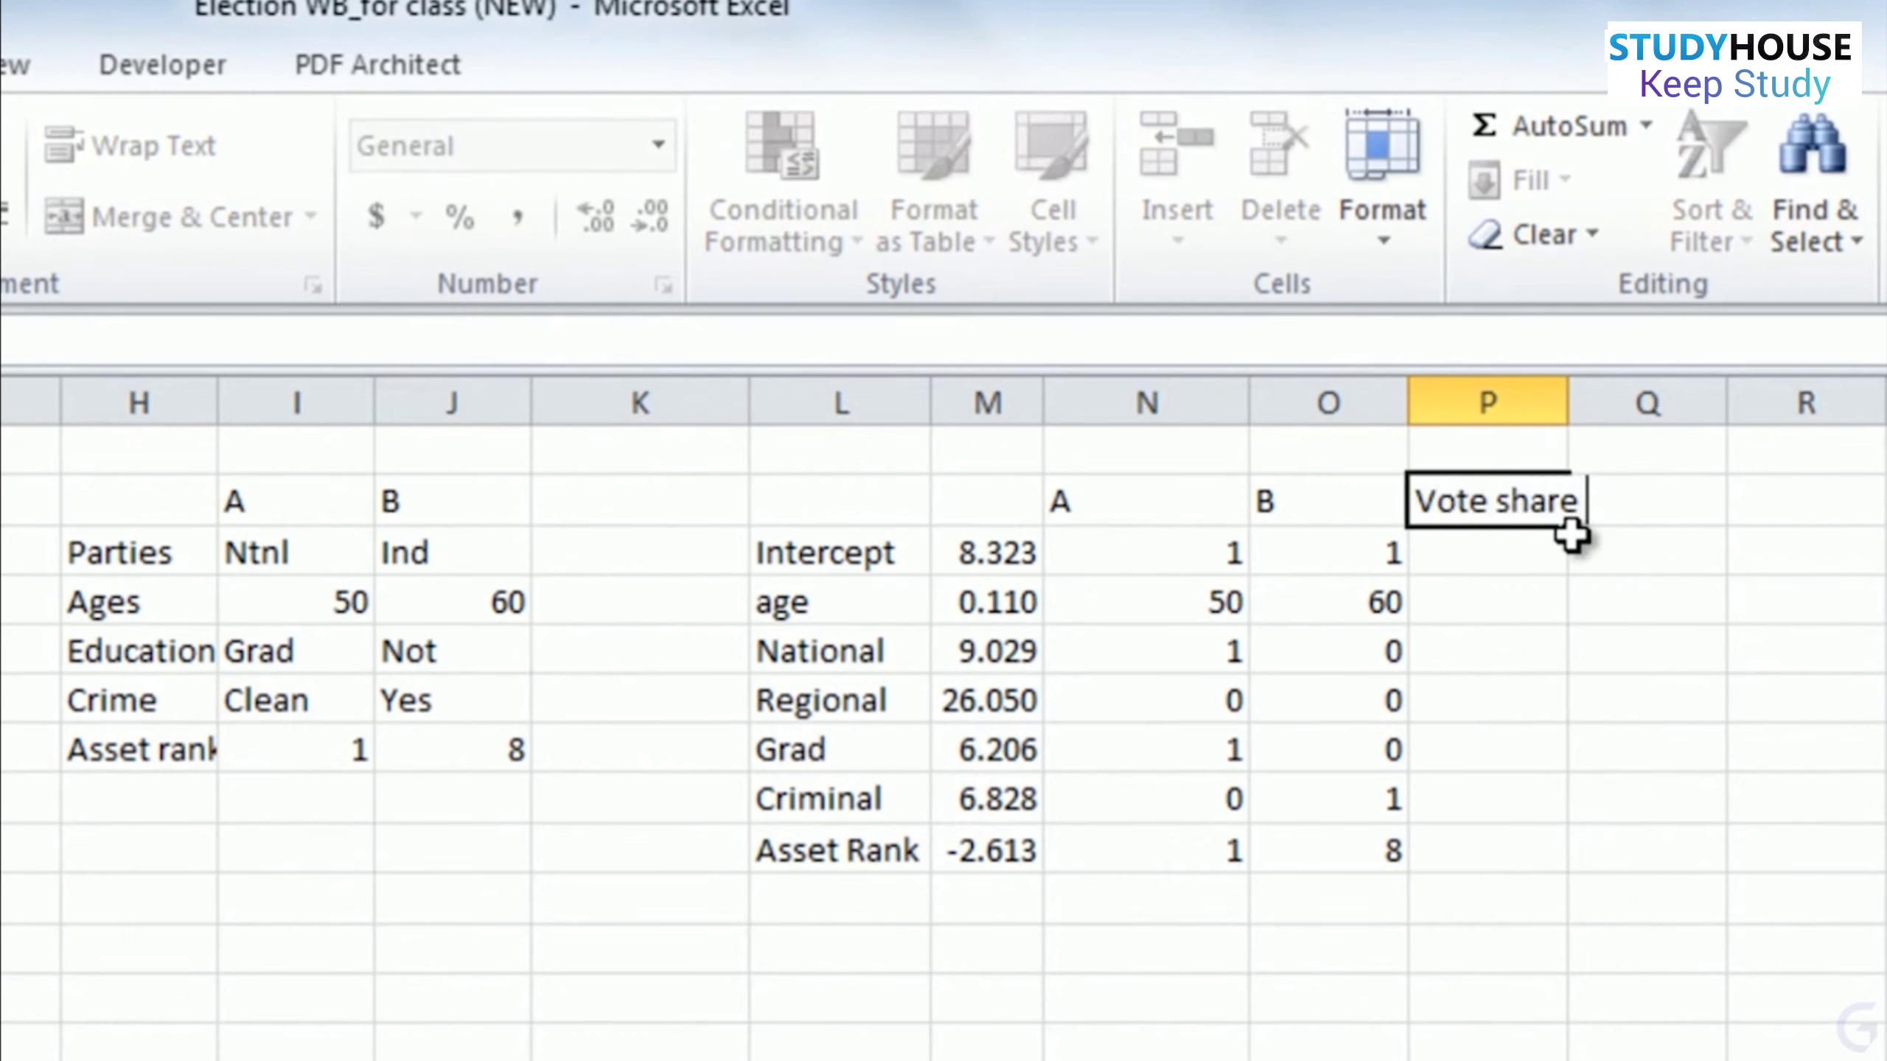
left_click(1723, 626)
left_click(1558, 514)
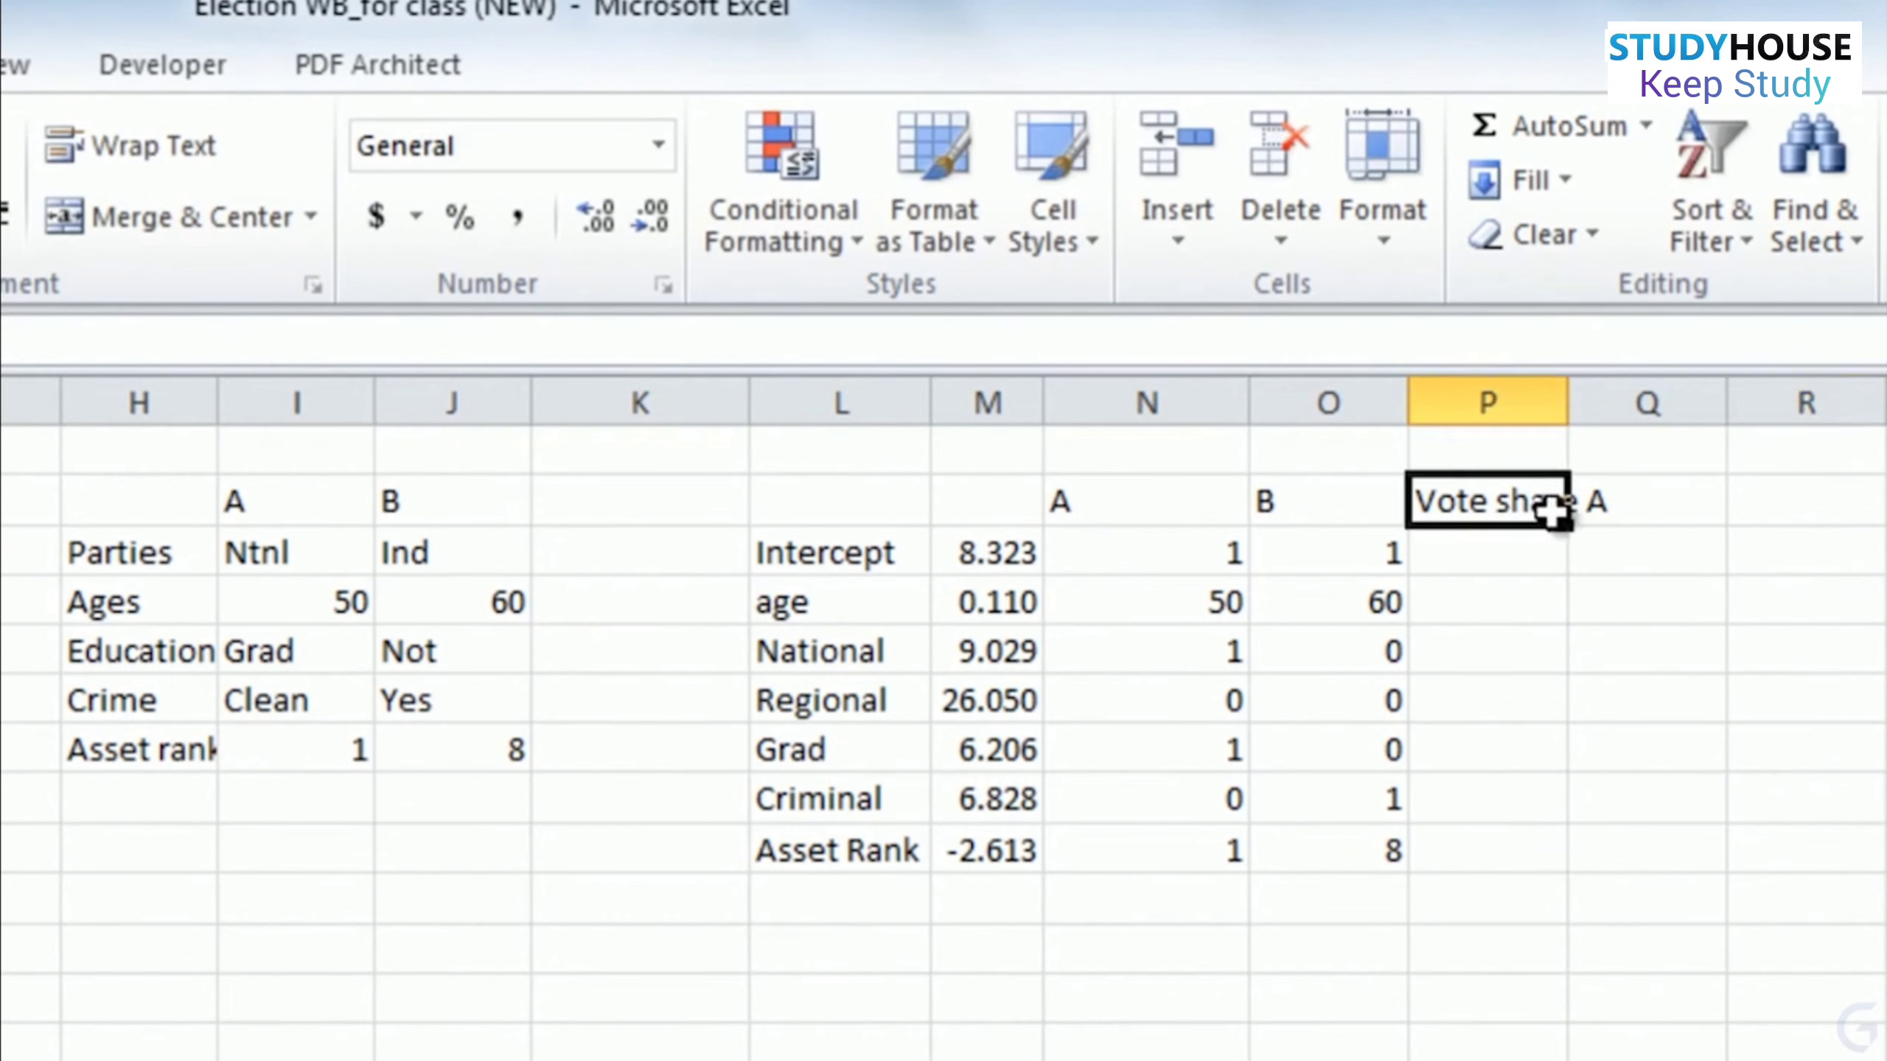
left_click_drag(1575, 526, 1659, 521)
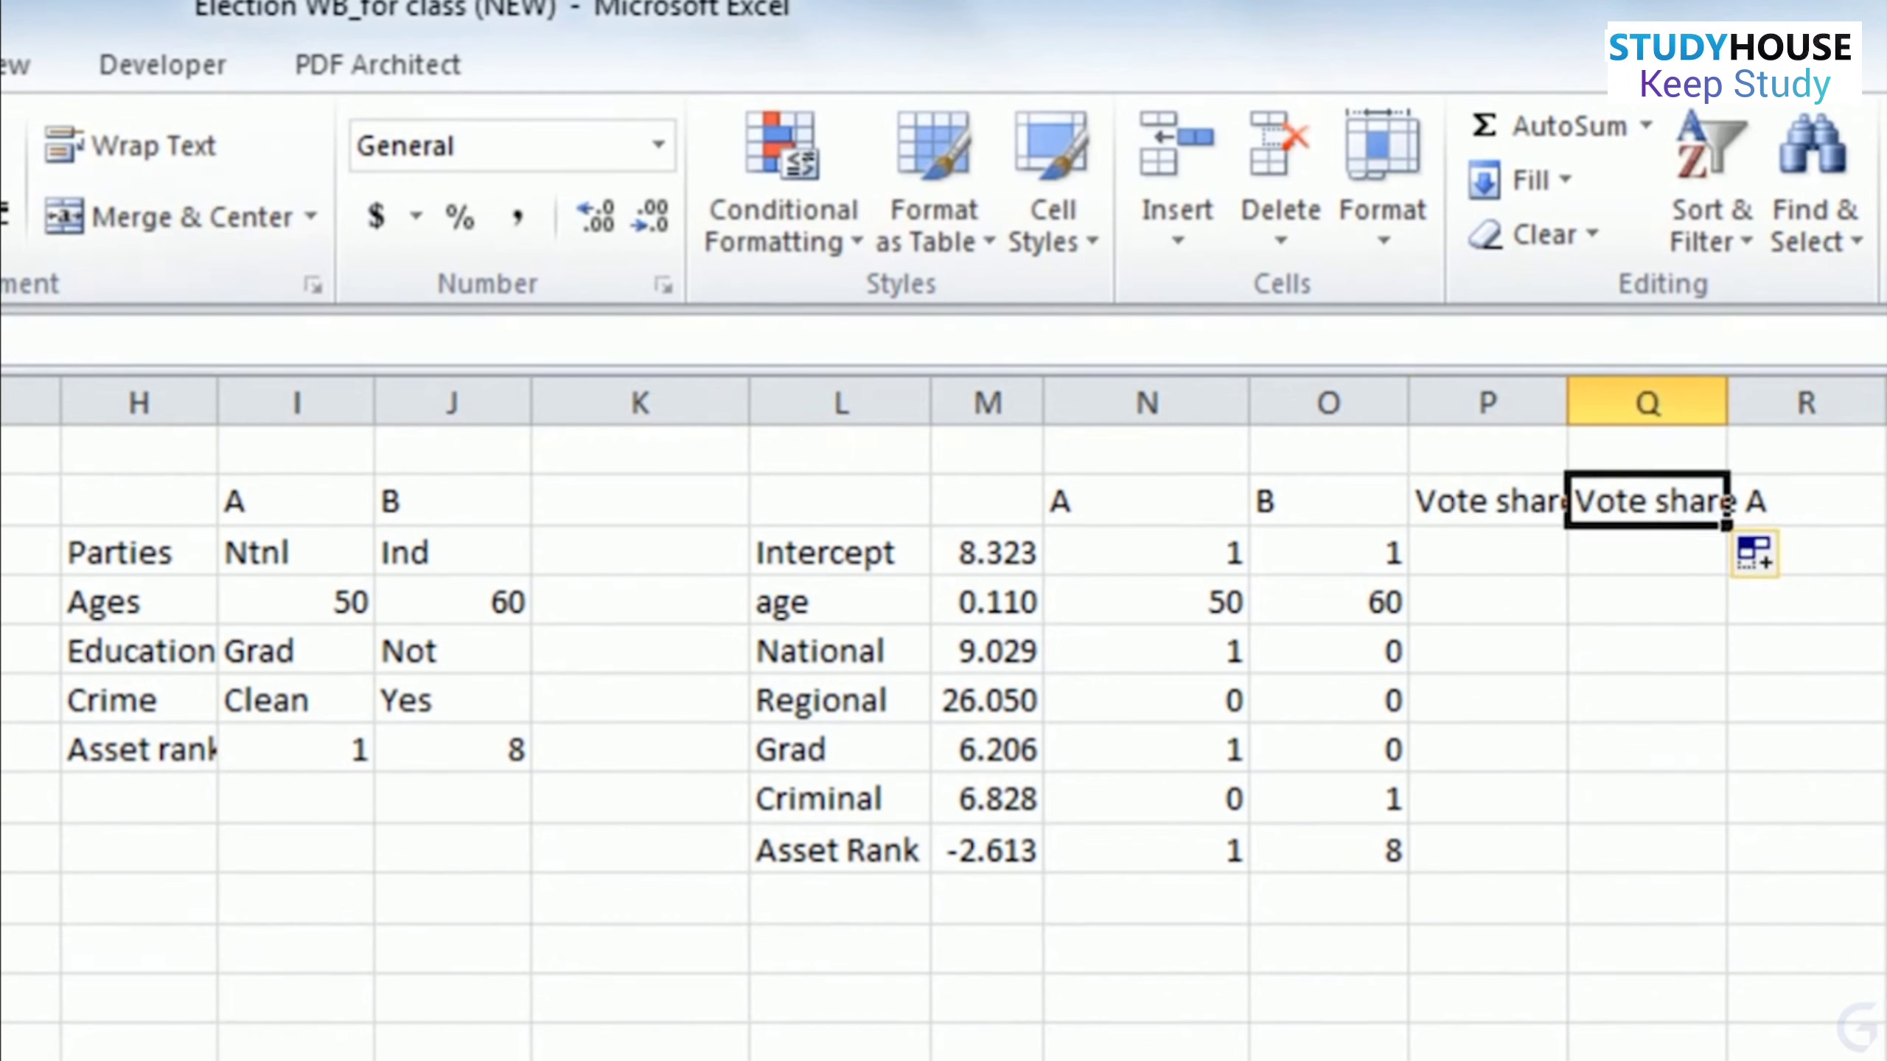
key("F2")
key("BackSpace")
type("B")
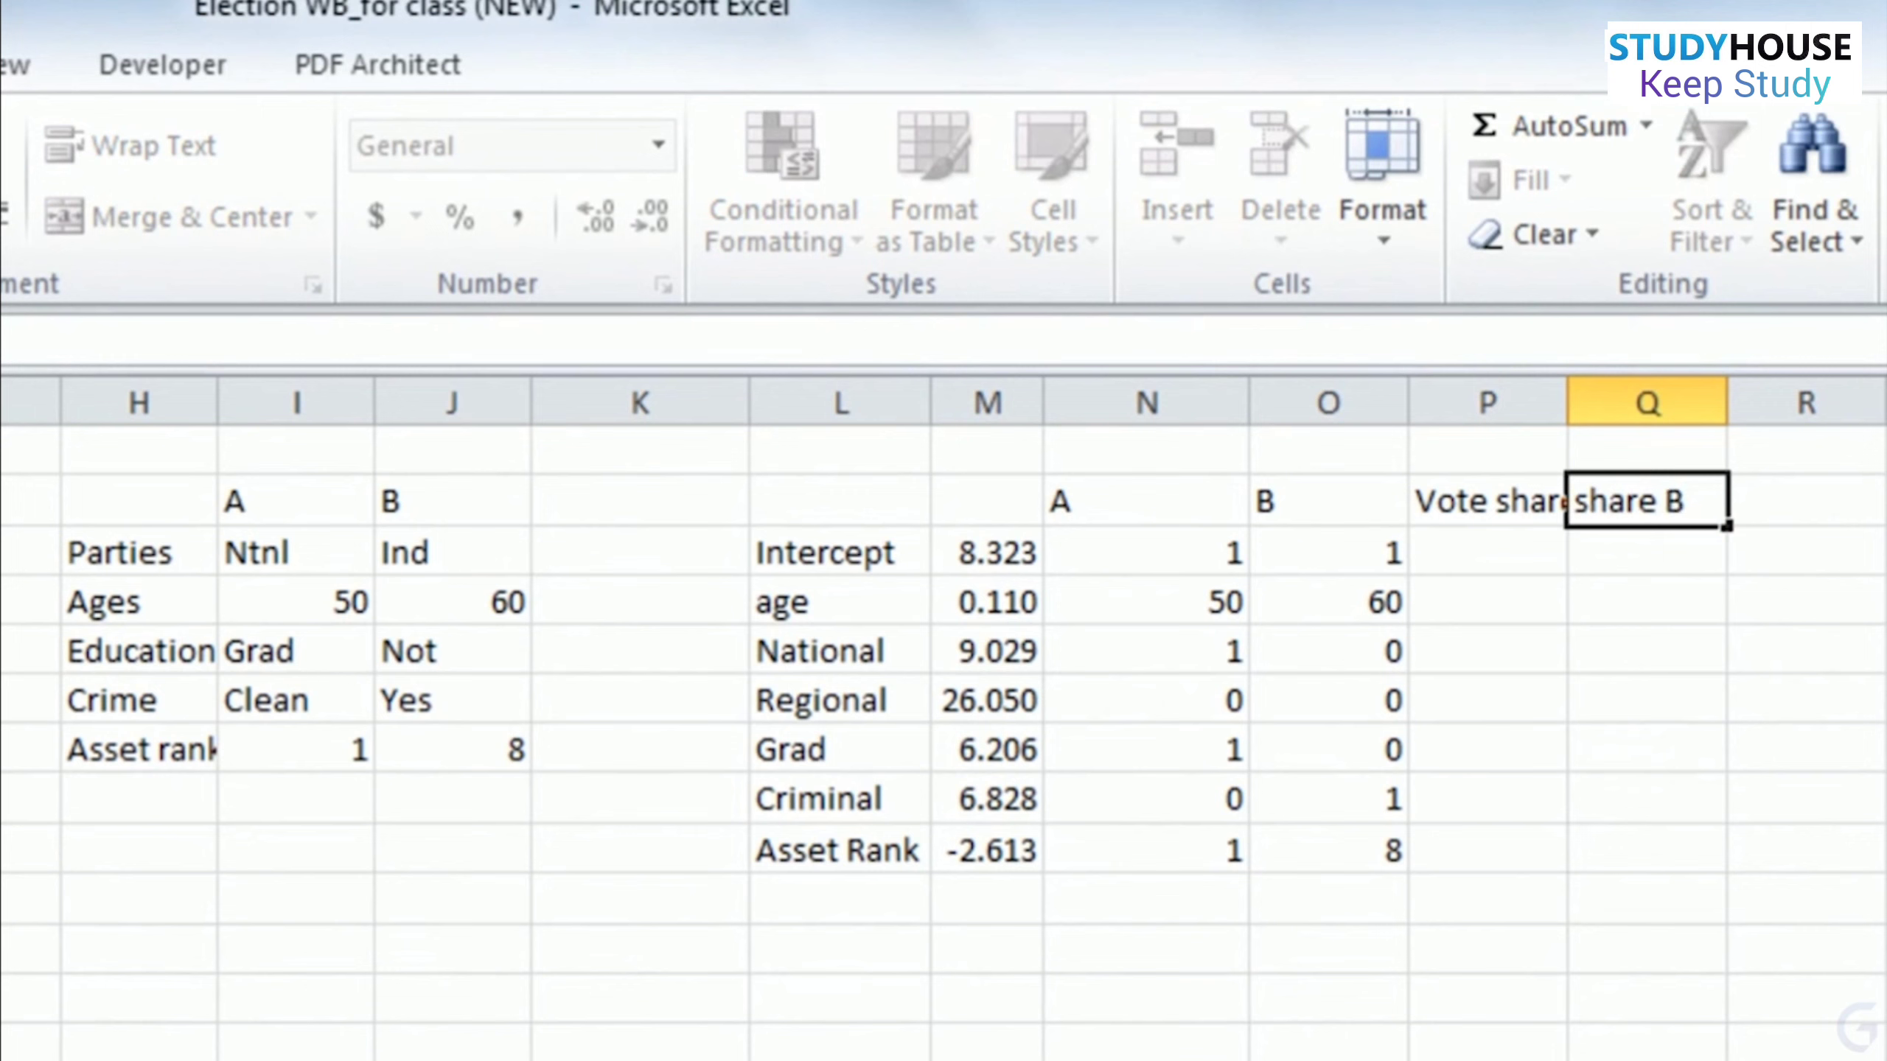
left_click(1713, 853)
- Multiply each coefficient by candidate A's value, entering =M3*N3 in P3 and filling it down to P9
left_click(1512, 557)
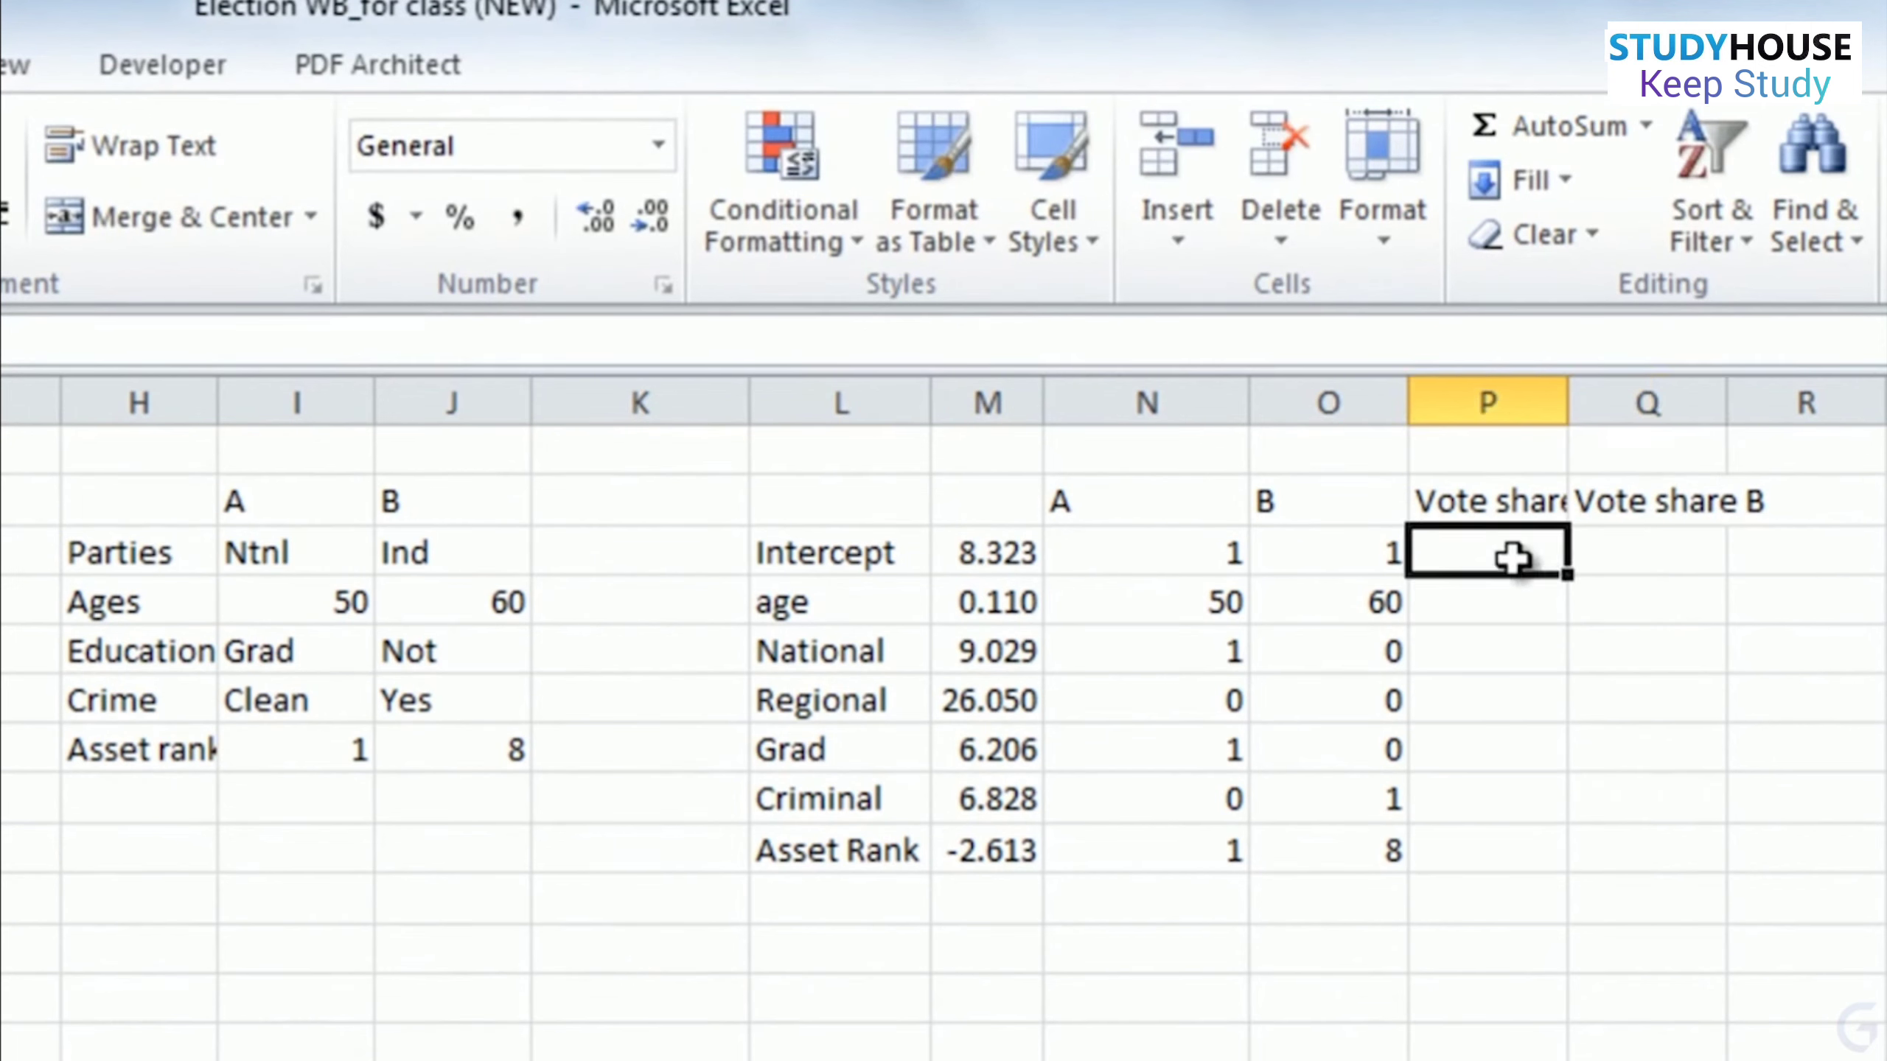
type("=")
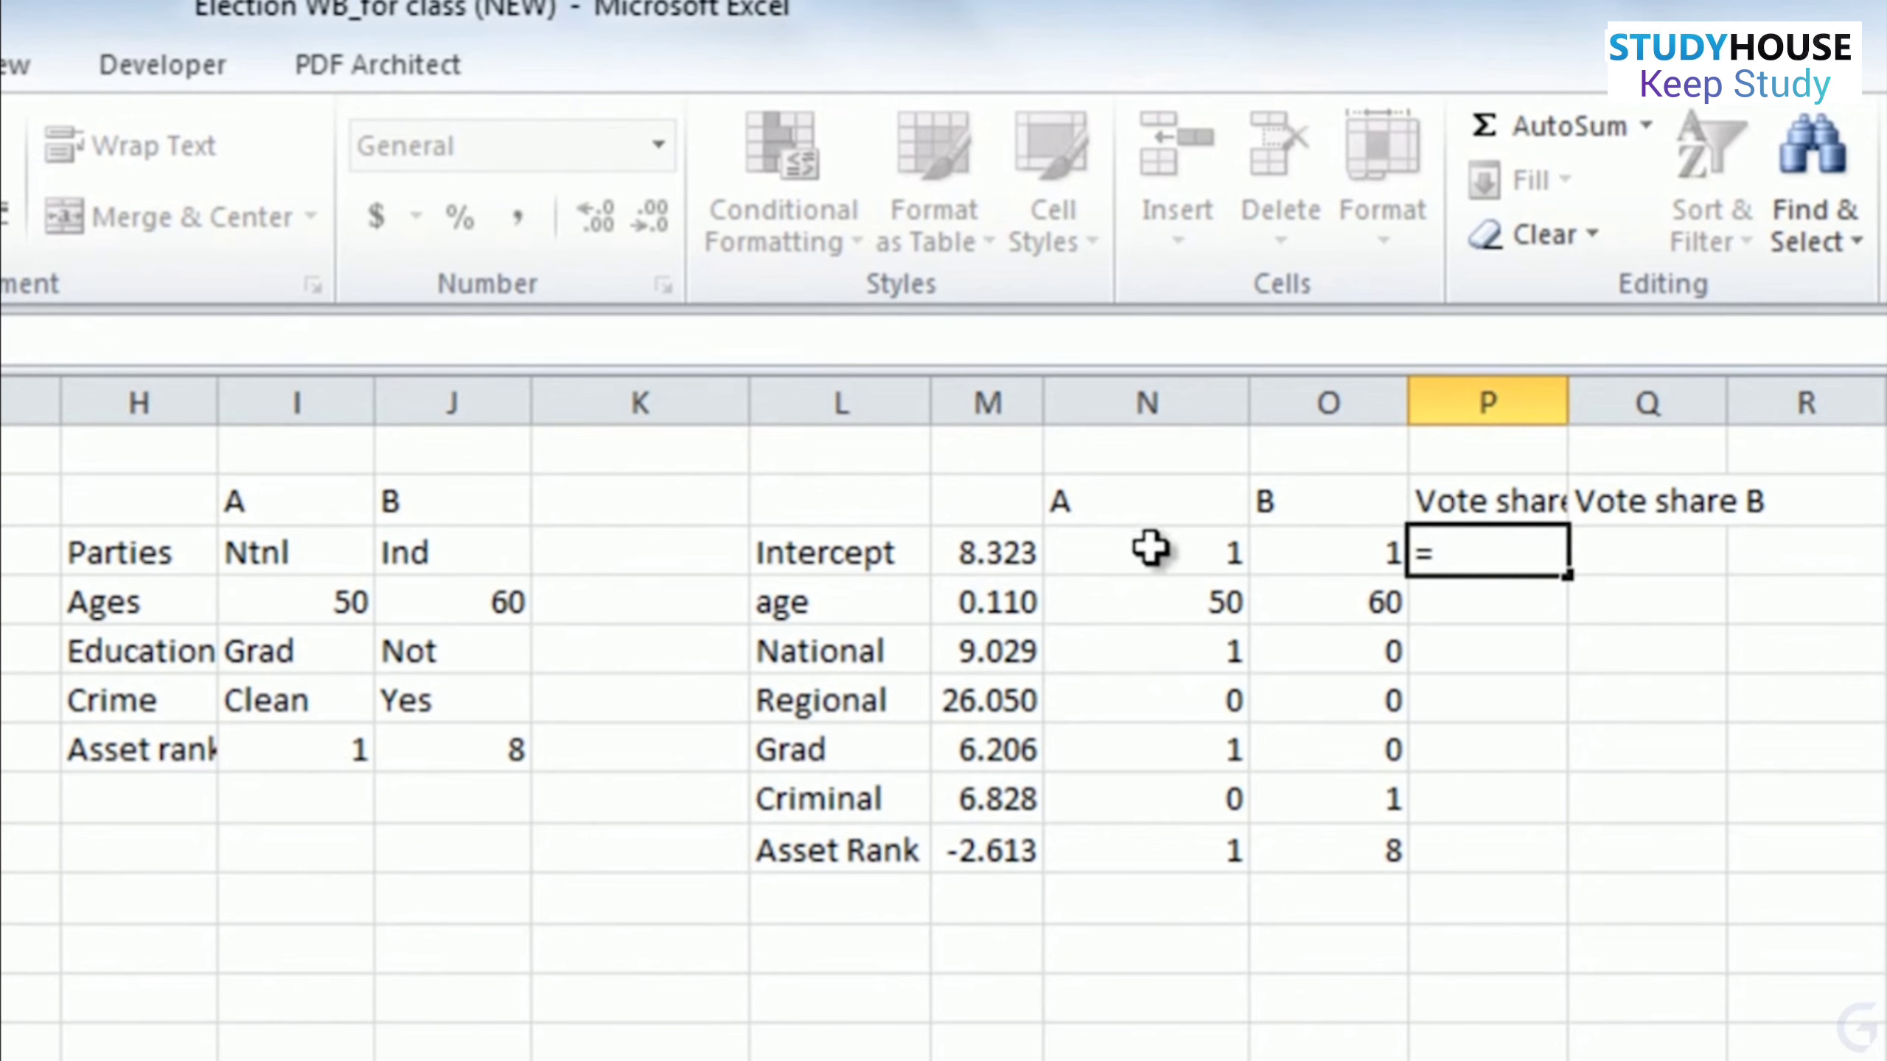
left_click(1004, 563)
type("*")
left_click(1177, 552)
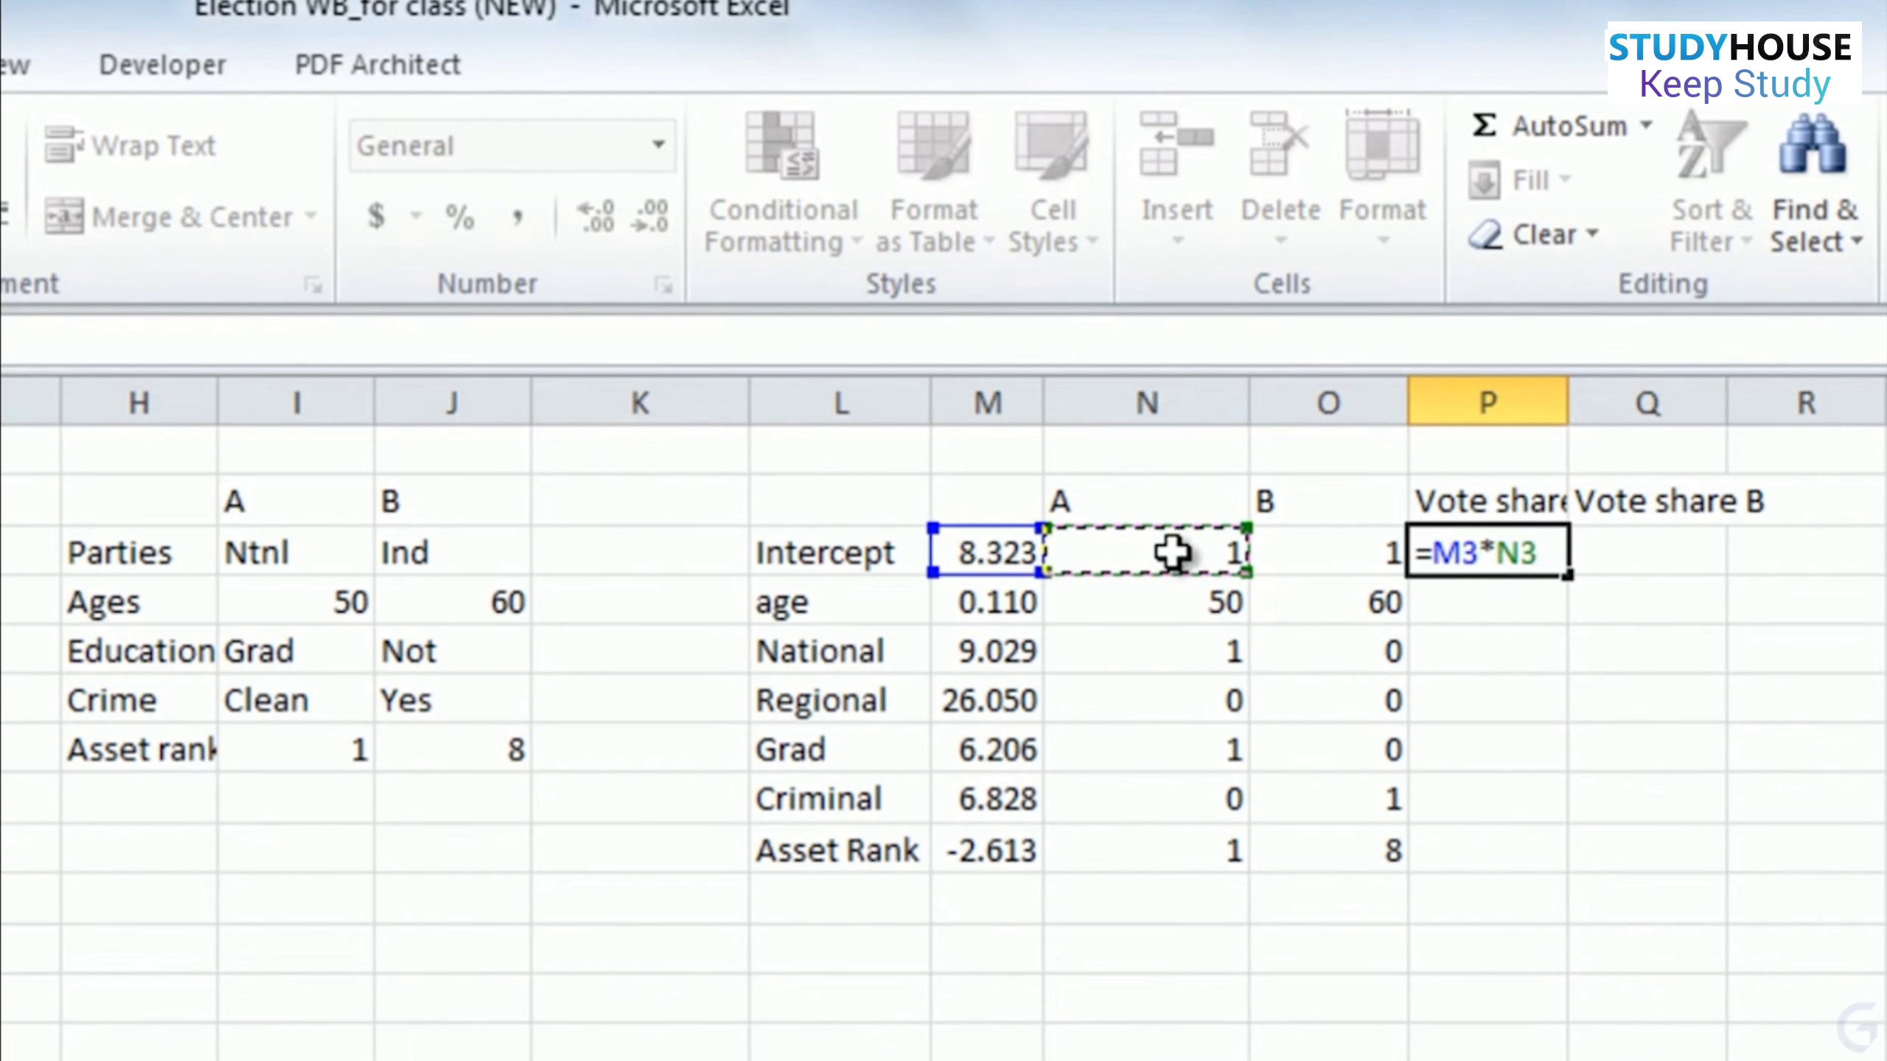
key("Return")
left_click(1456, 553)
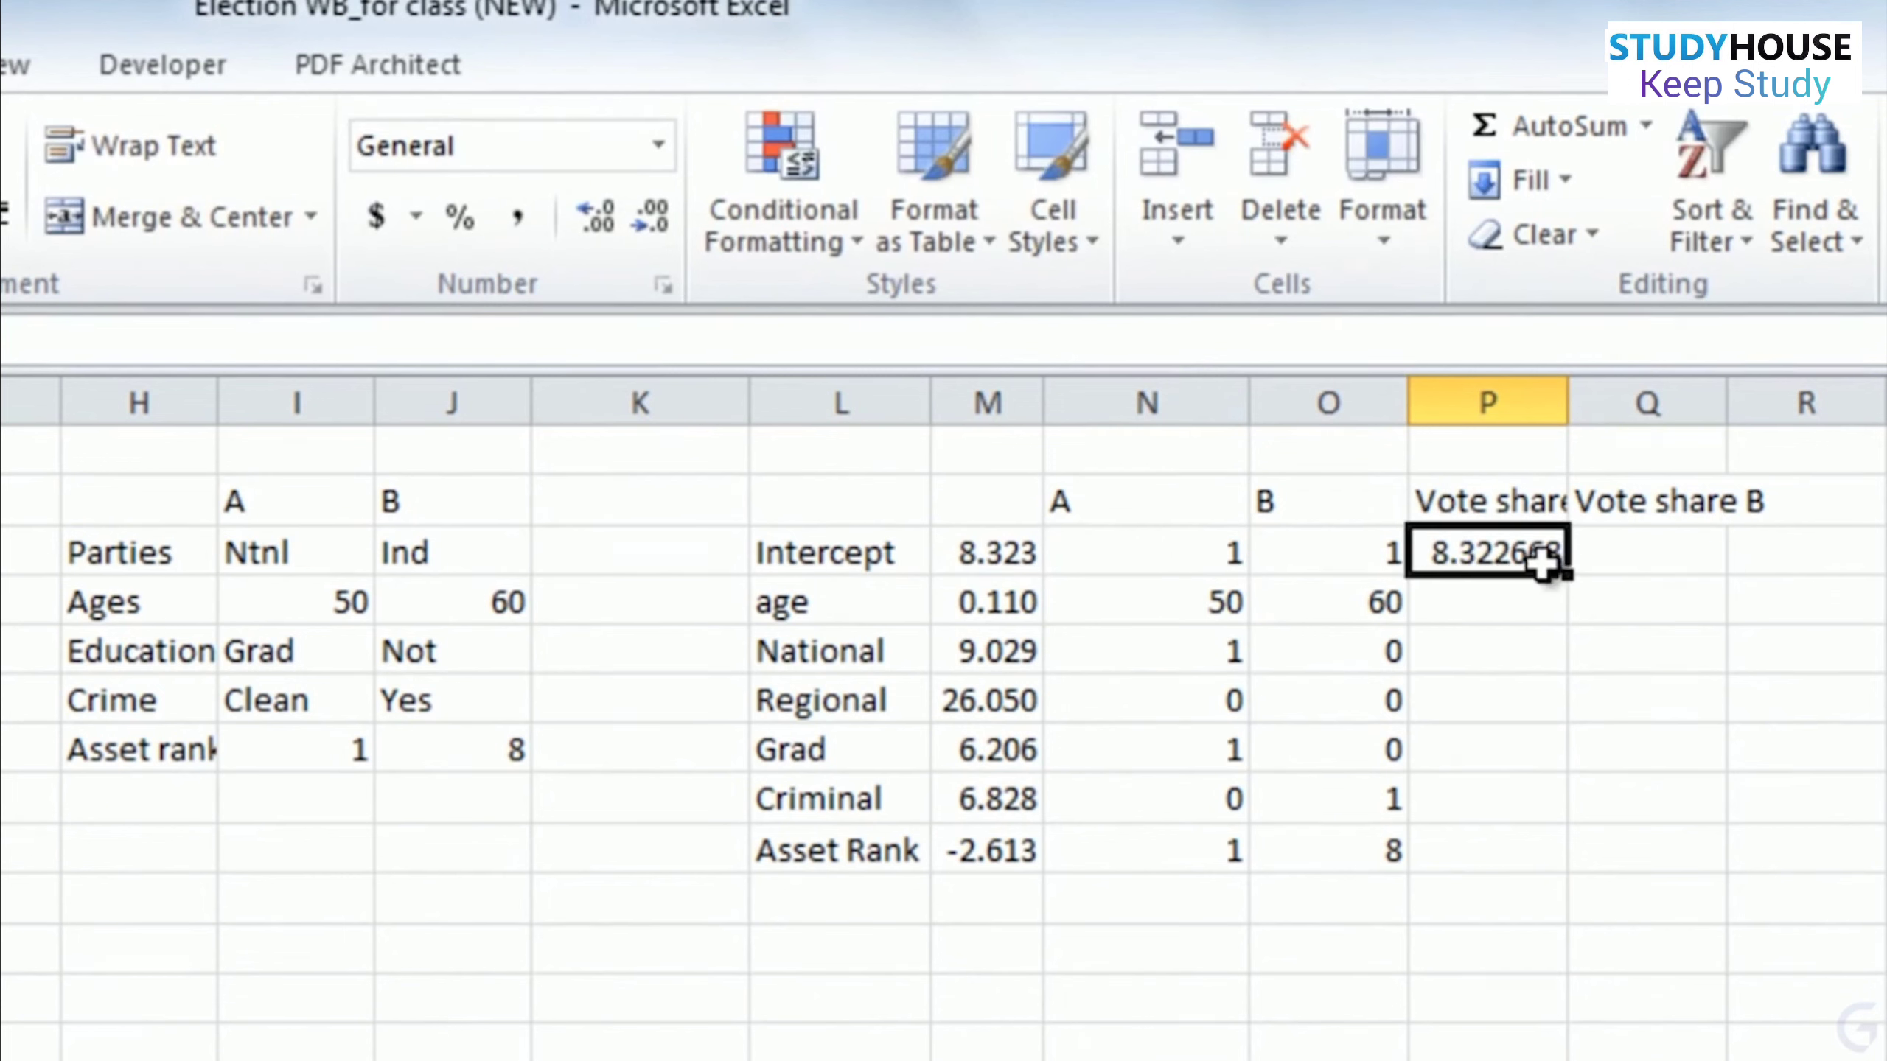
left_click_drag(1568, 573, 1564, 872)
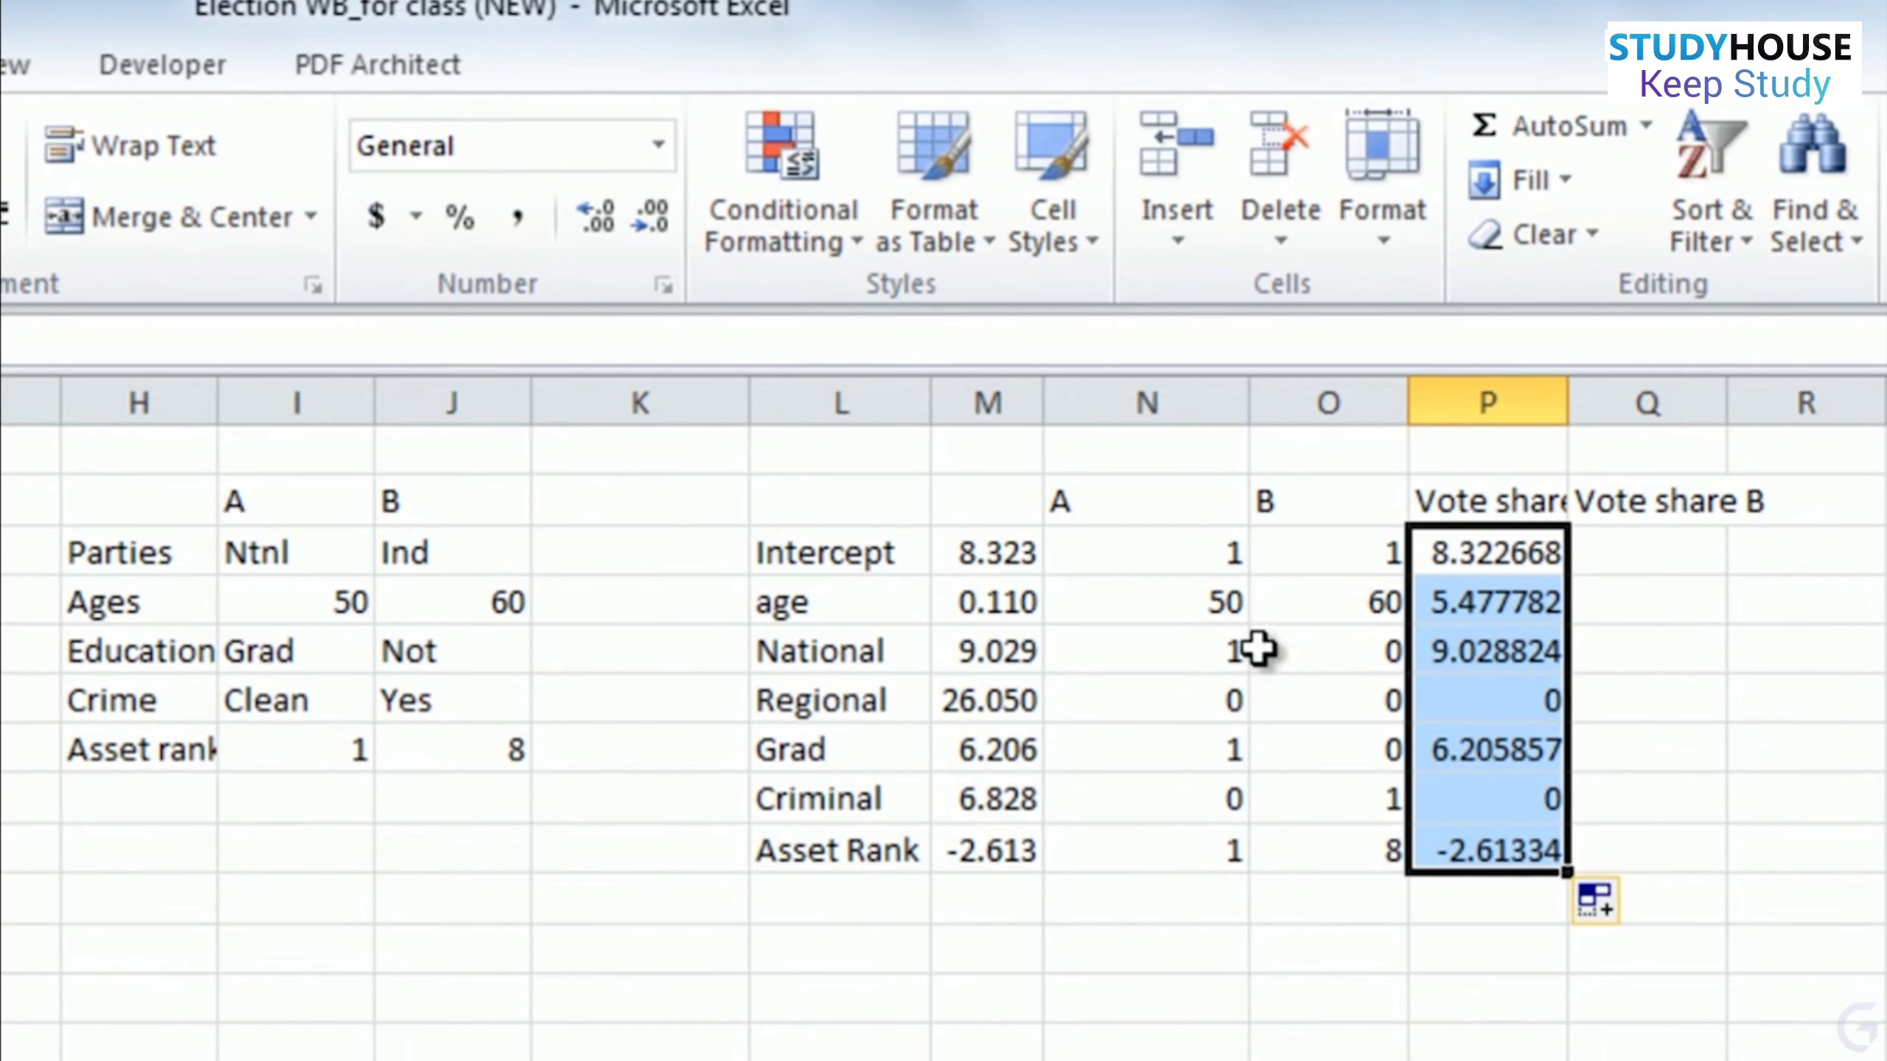
- Multiply each coefficient by candidate B's value, entering =M3*O3 in Q3 and filling it down to Q9
left_click(1724, 543)
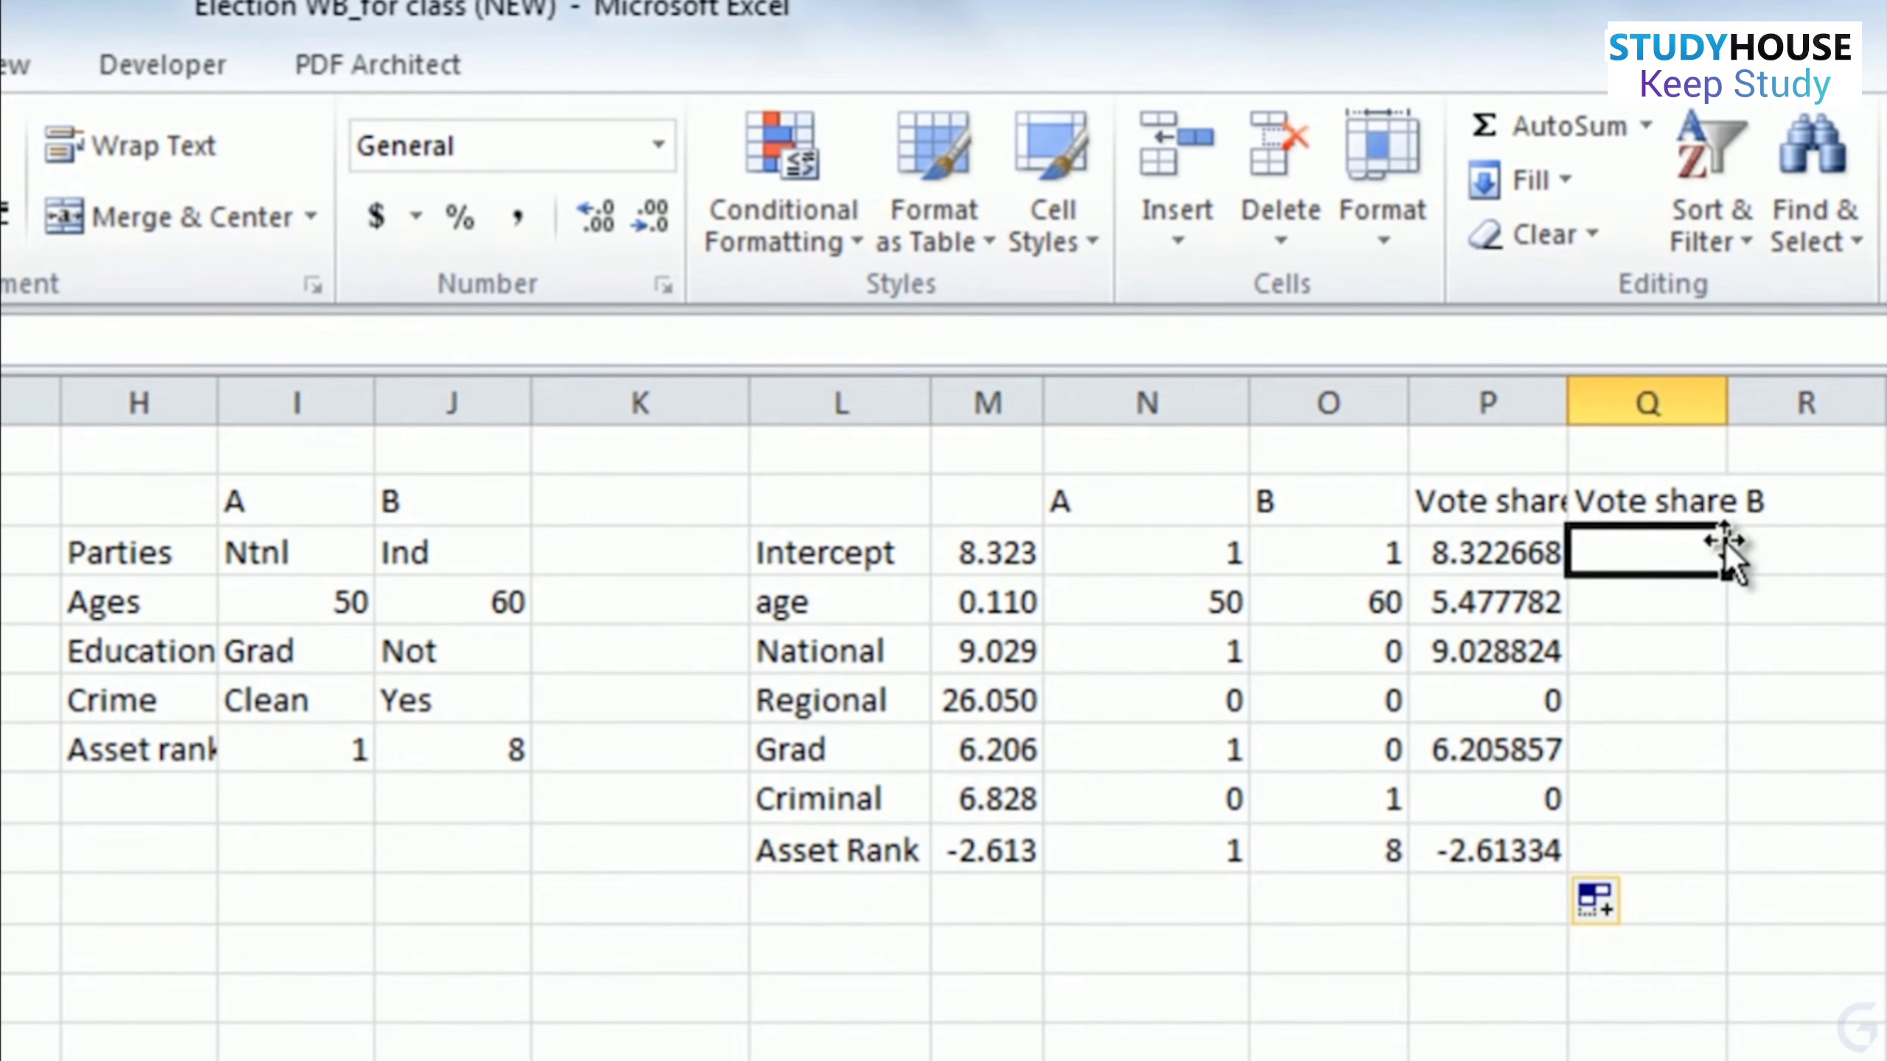
type("=")
left_click(1011, 554)
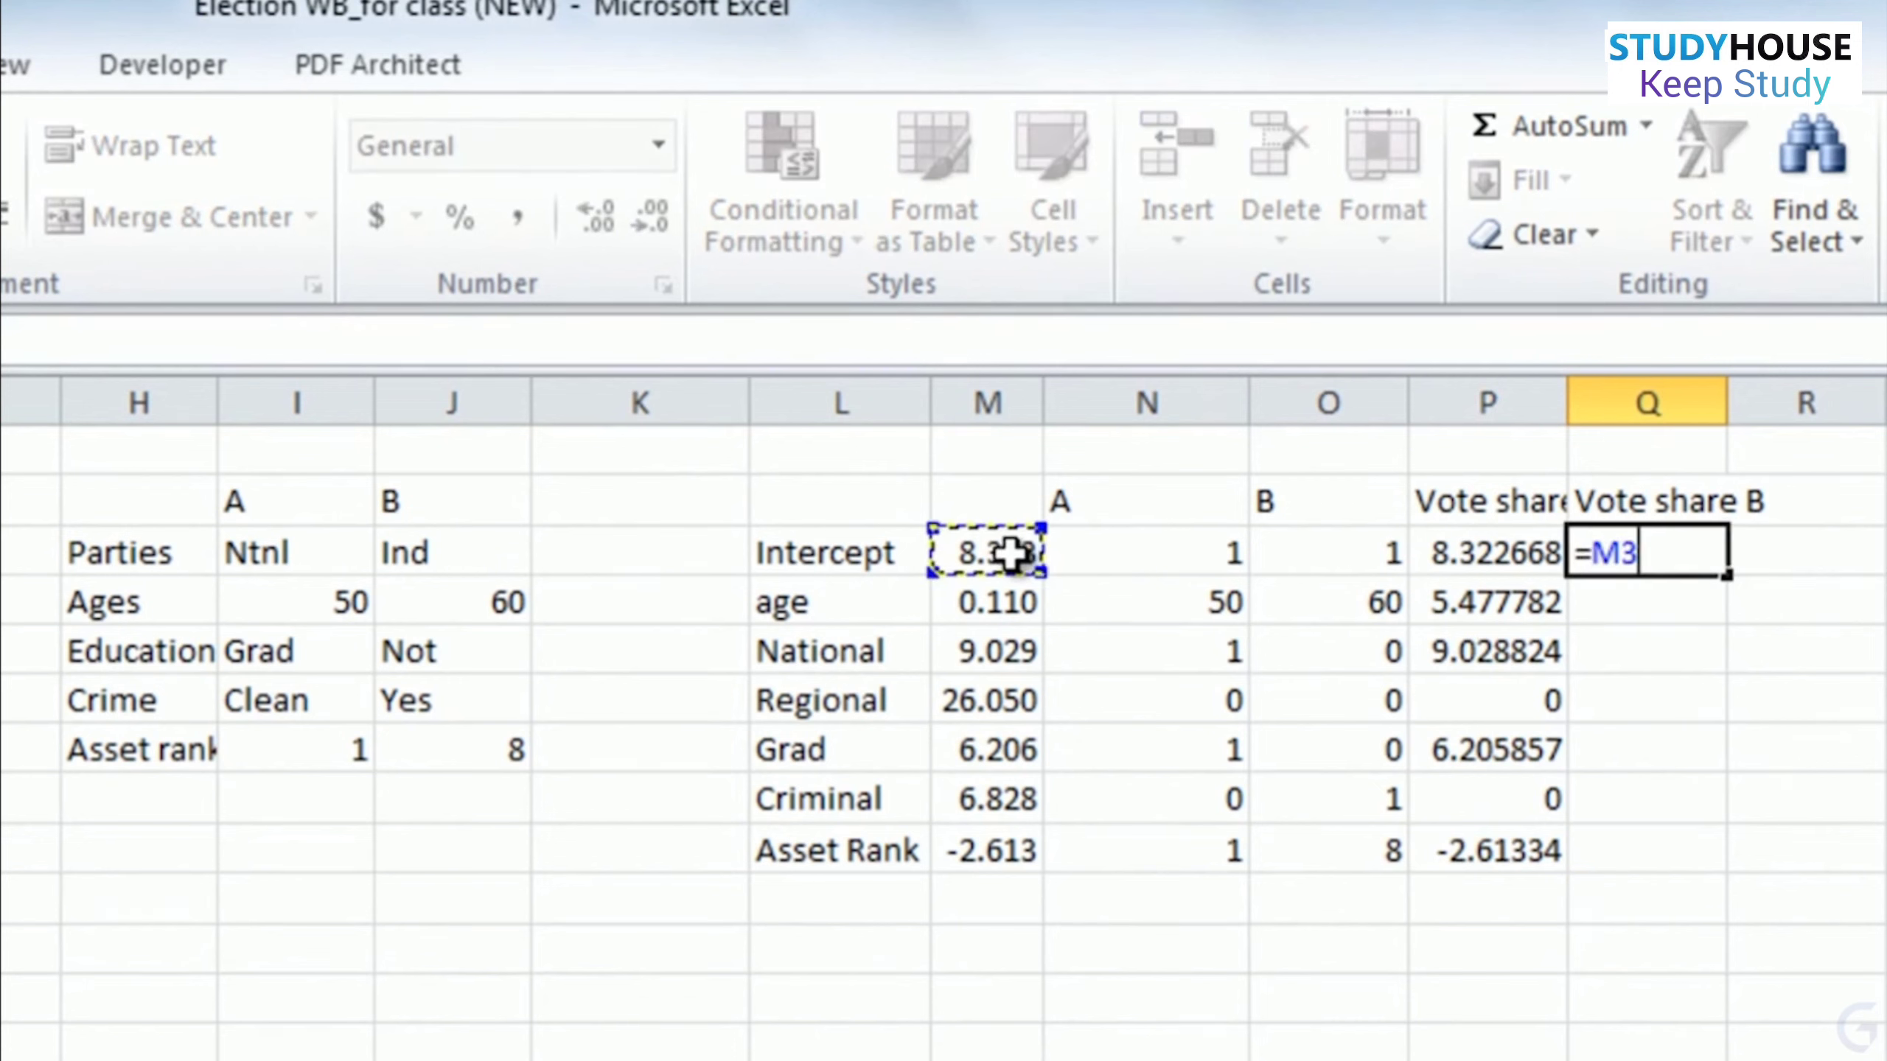
type("*")
left_click(1382, 559)
key("Return")
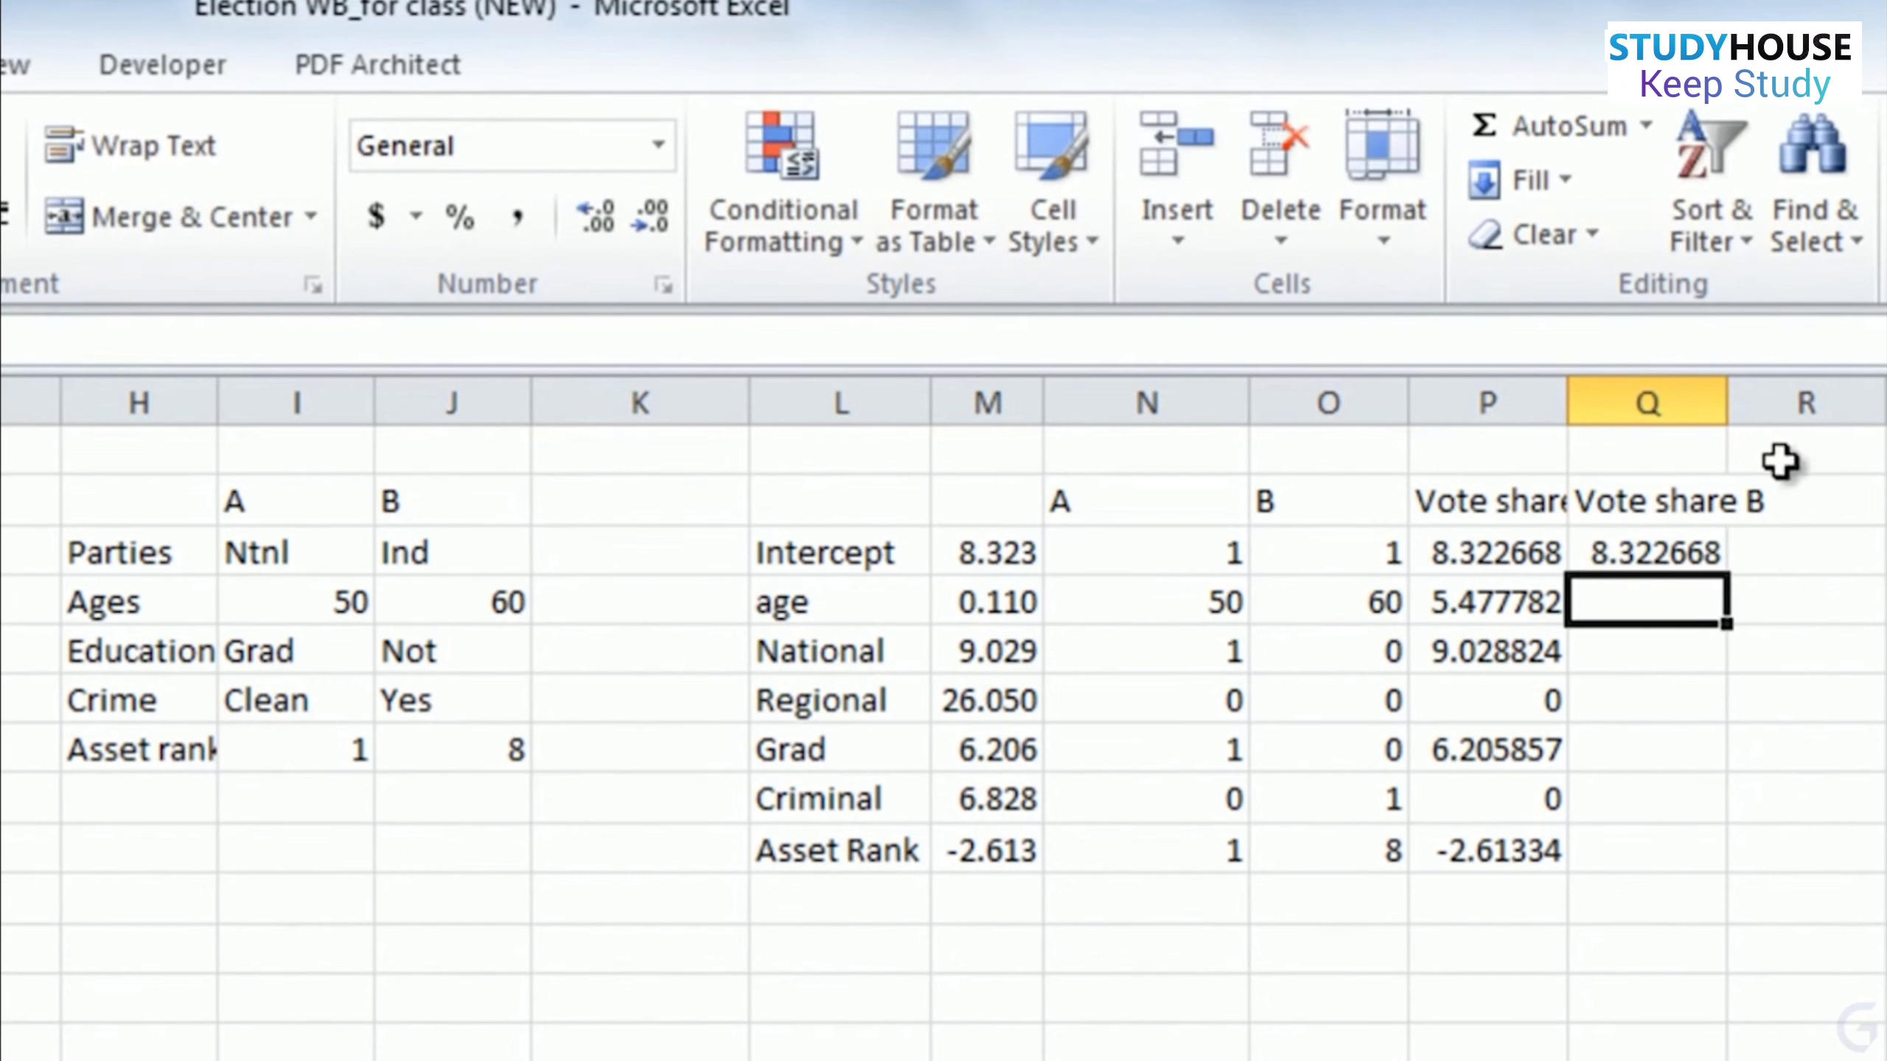
left_click(1709, 550)
left_click_drag(1729, 582, 1724, 866)
- Try to total candidate A's contributions in P3:P9 with a sum formula in P11
left_click(1545, 951)
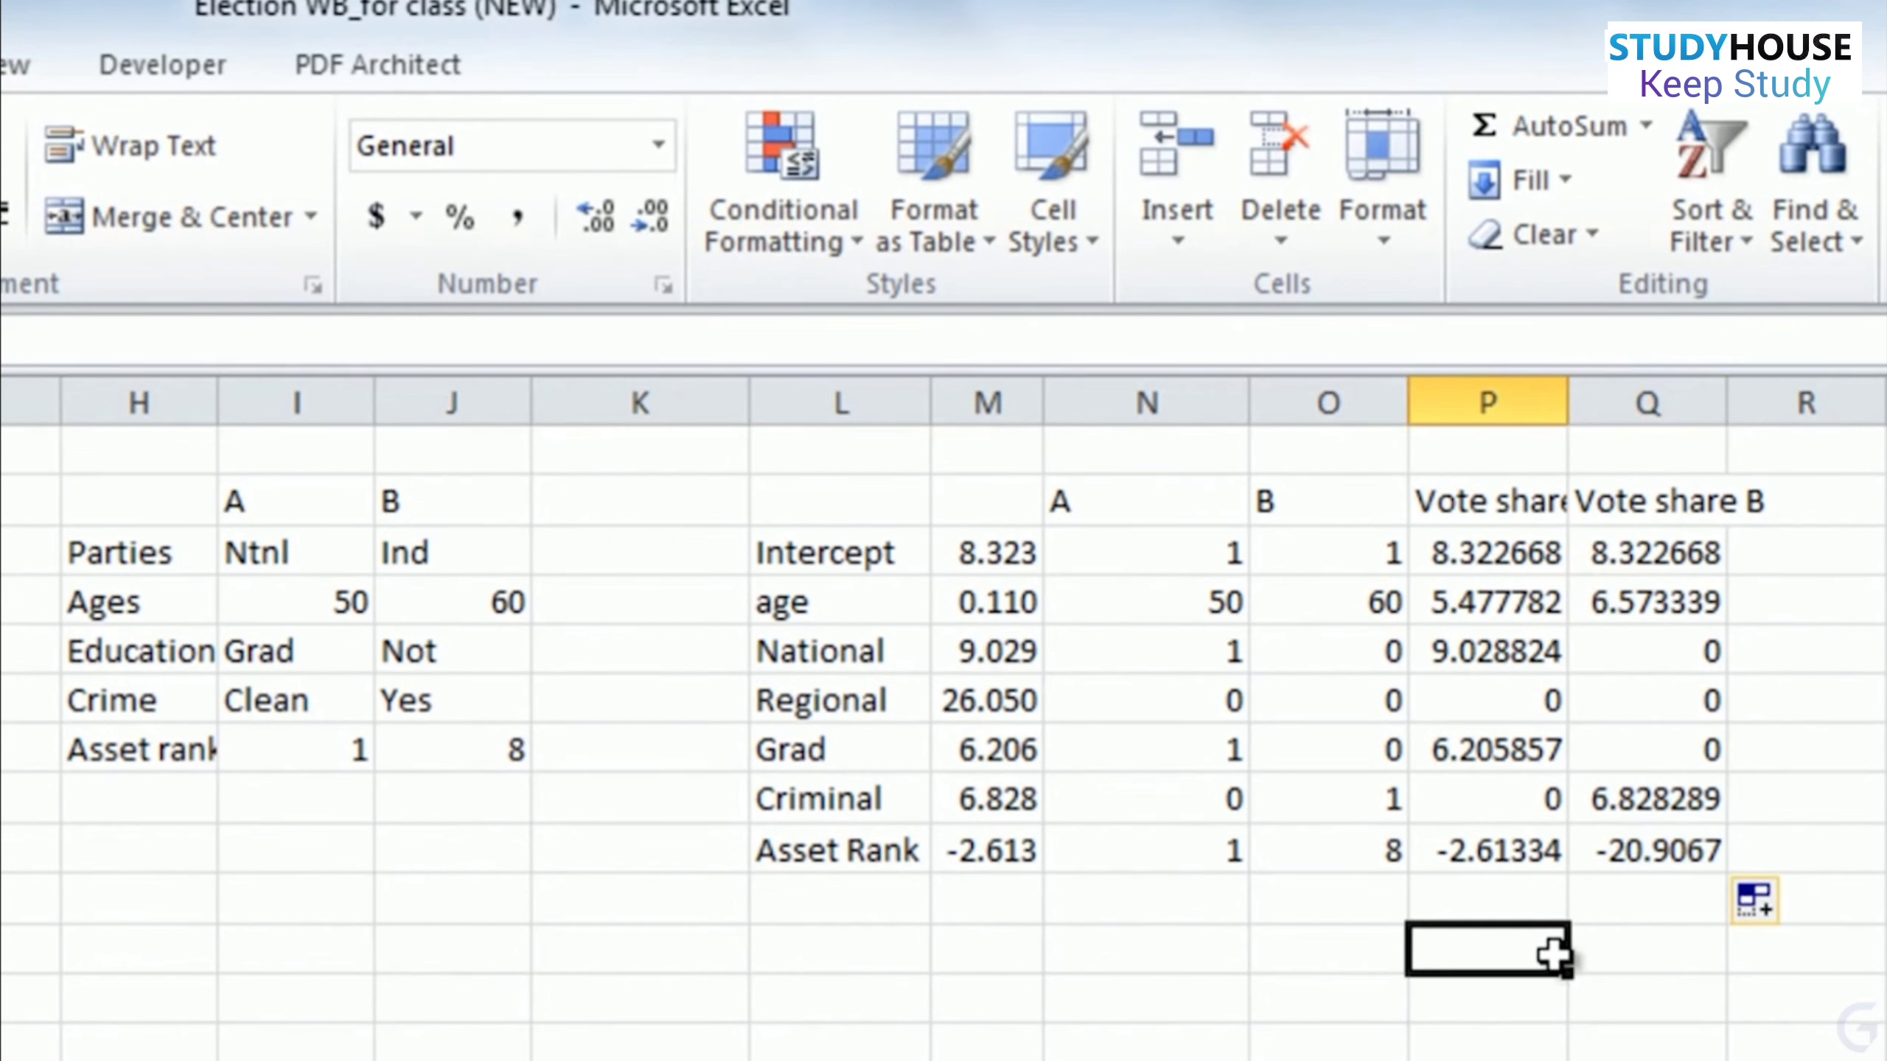
type("=")
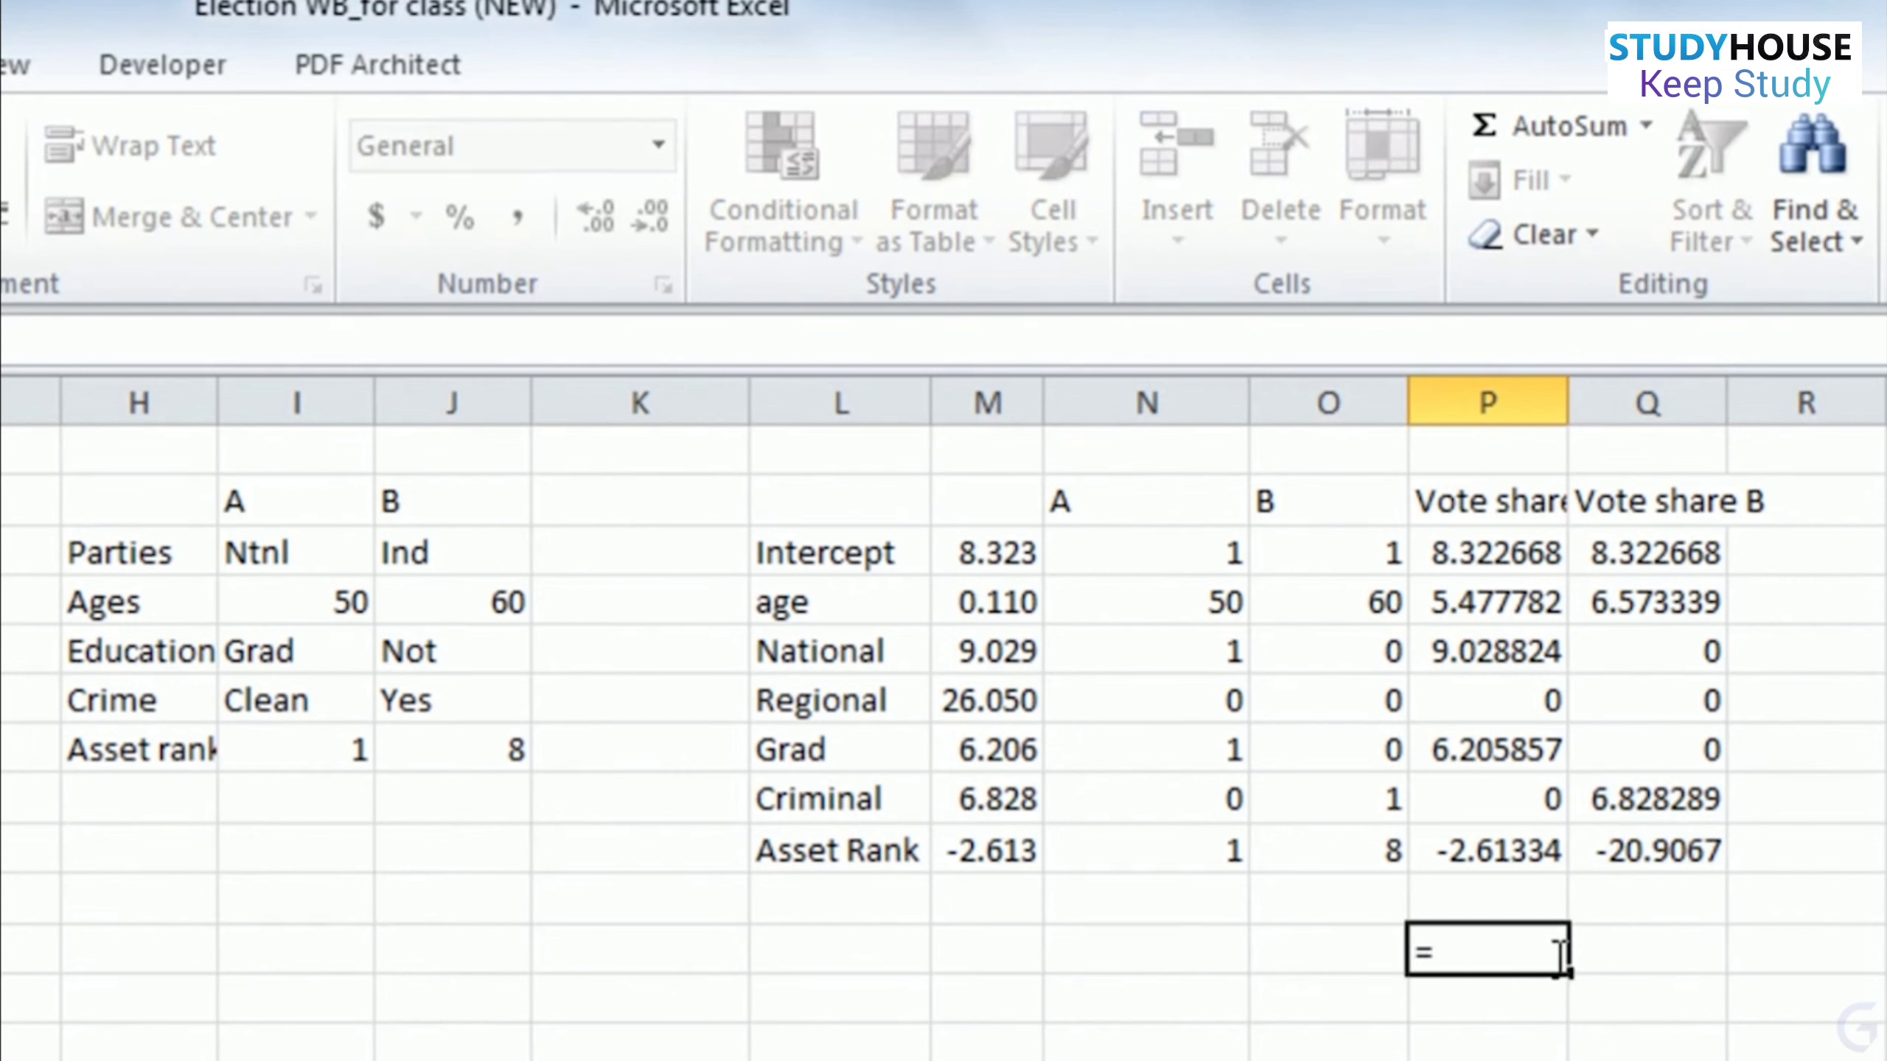
type("sumr(")
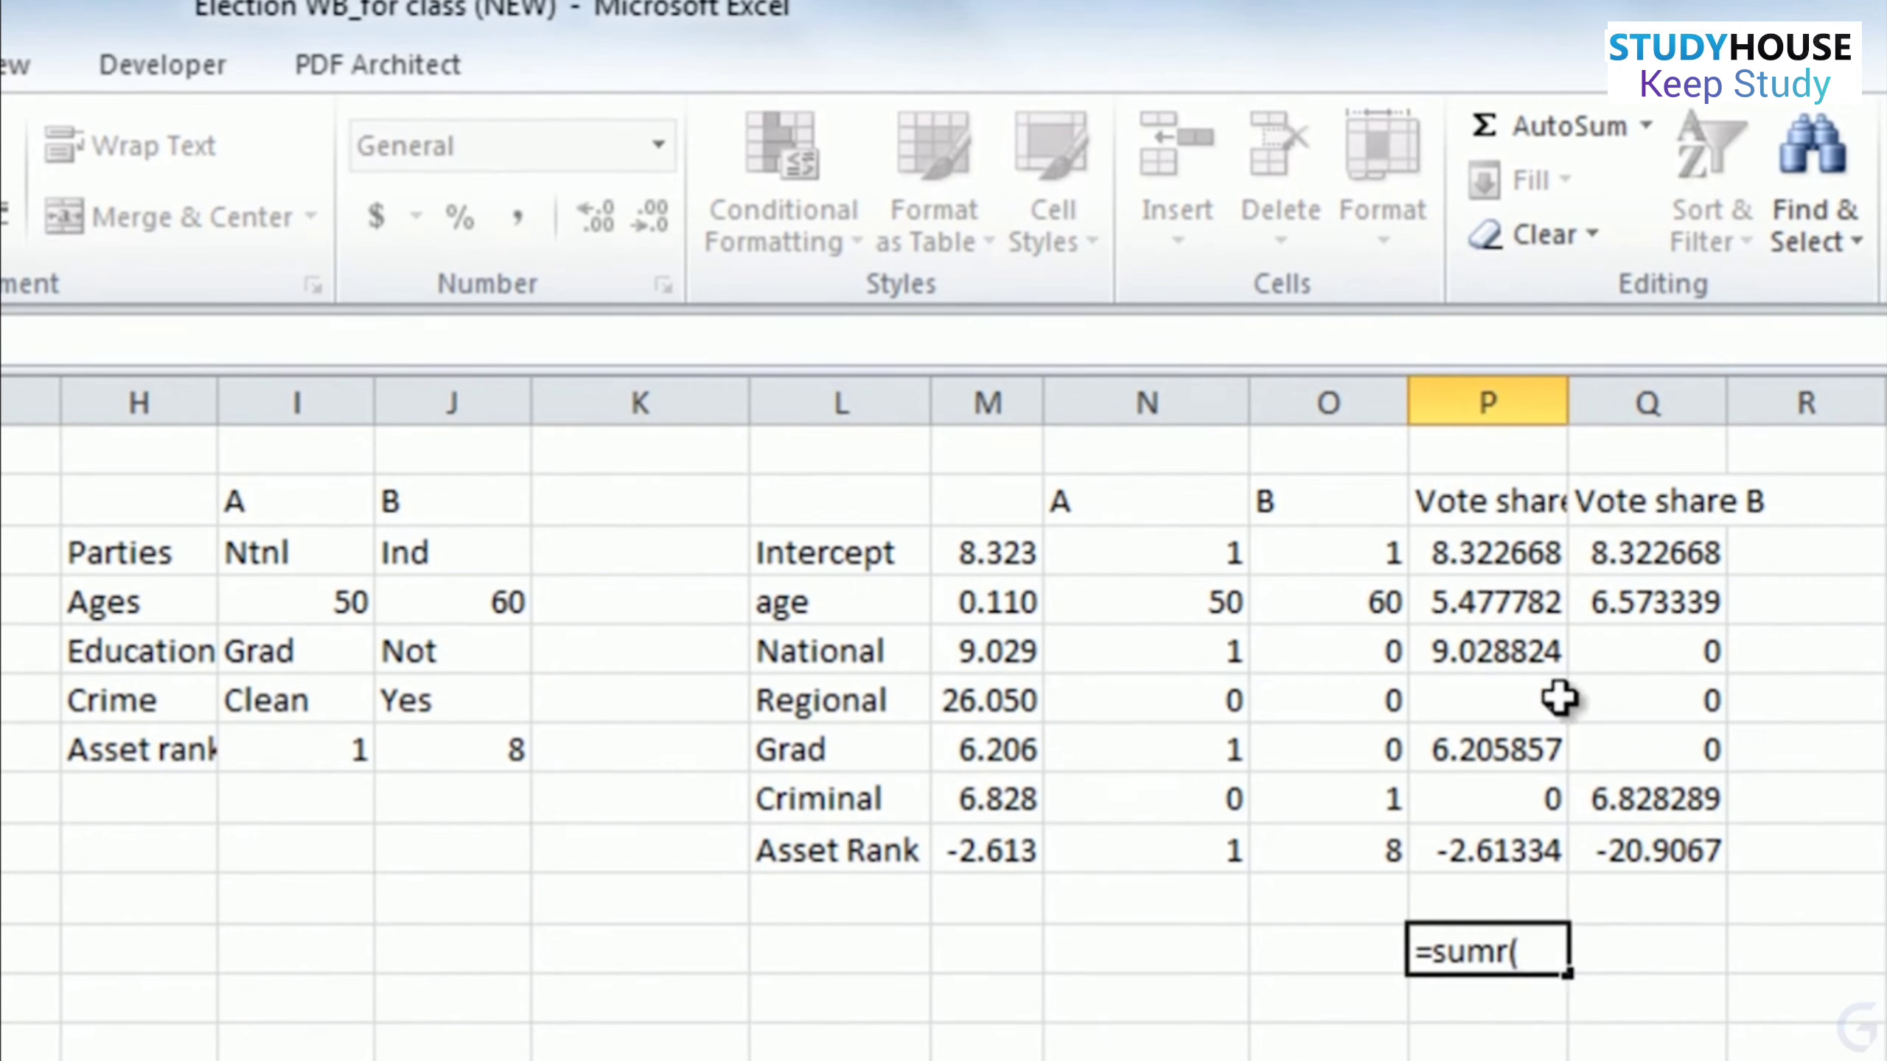
left_click_drag(1478, 572, 1478, 849)
key("Return")
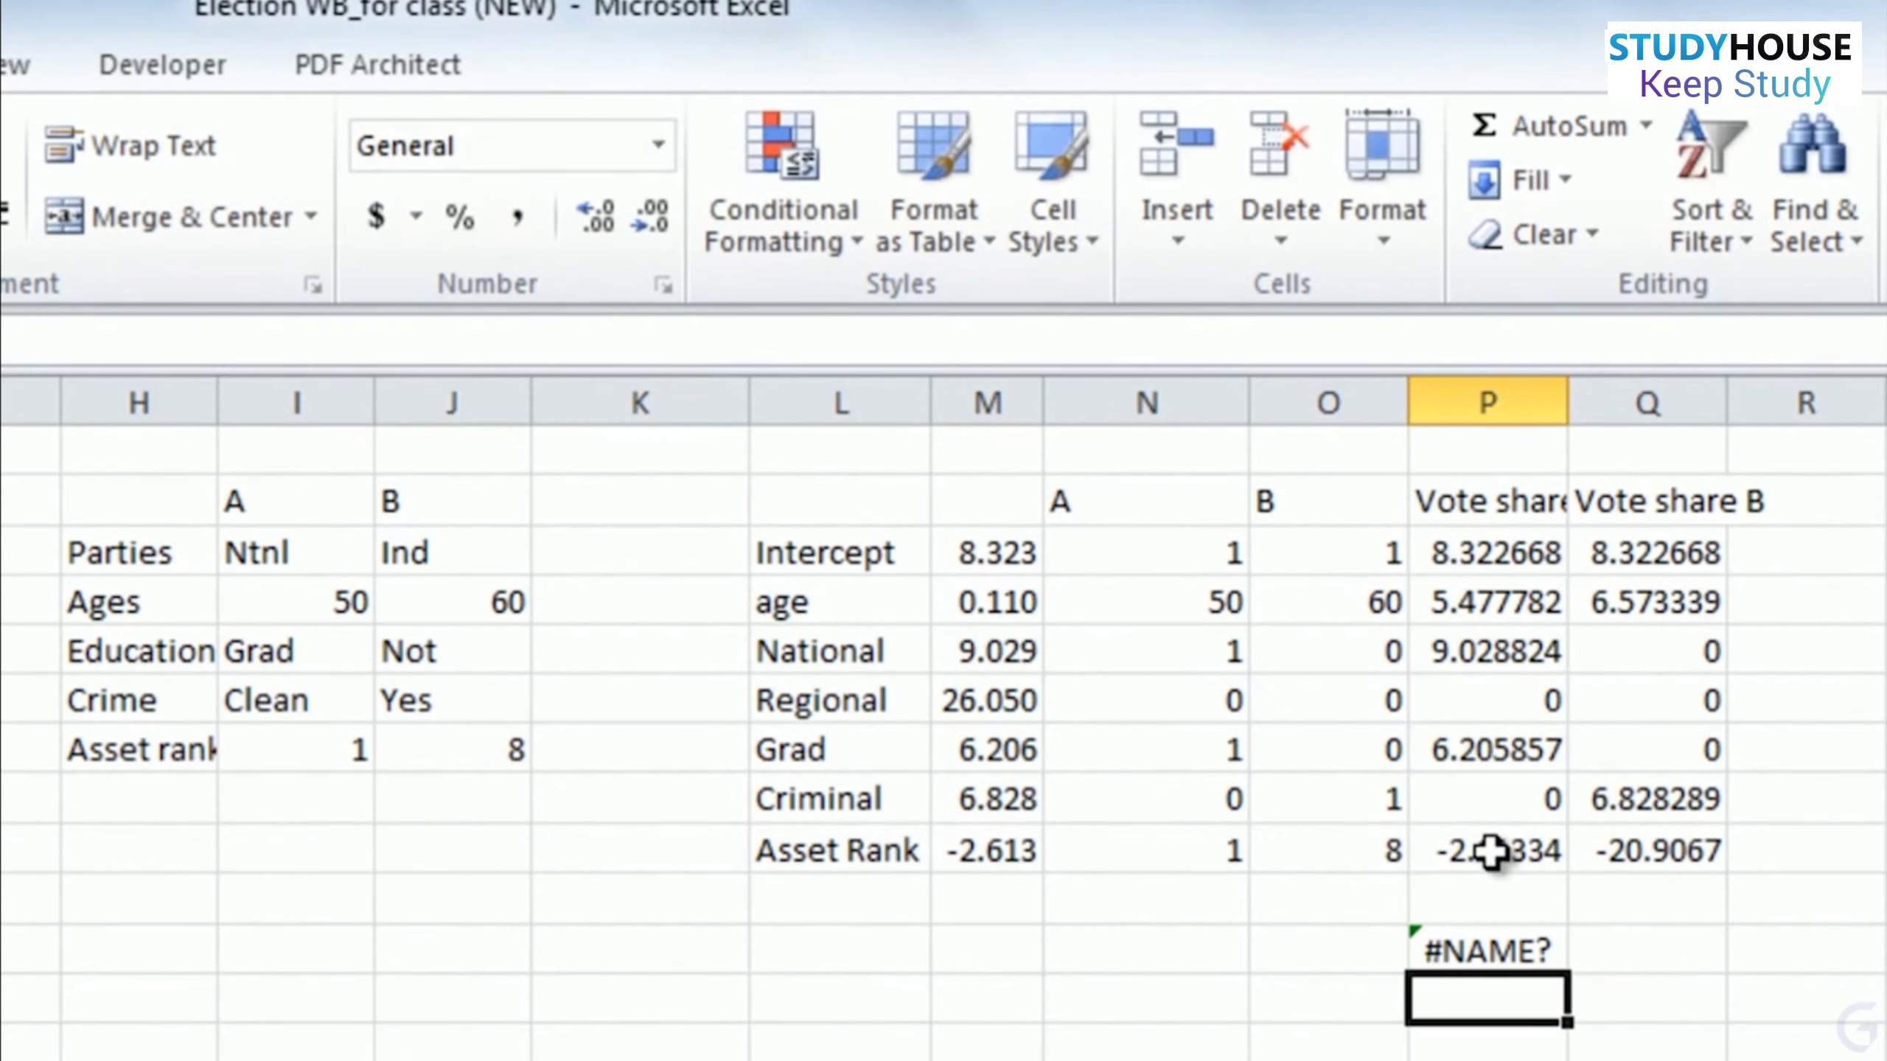
- Correct the formula in P11 to =SUM(P3:P9) and copy it across to Q11 for candidate B
left_click(1479, 951)
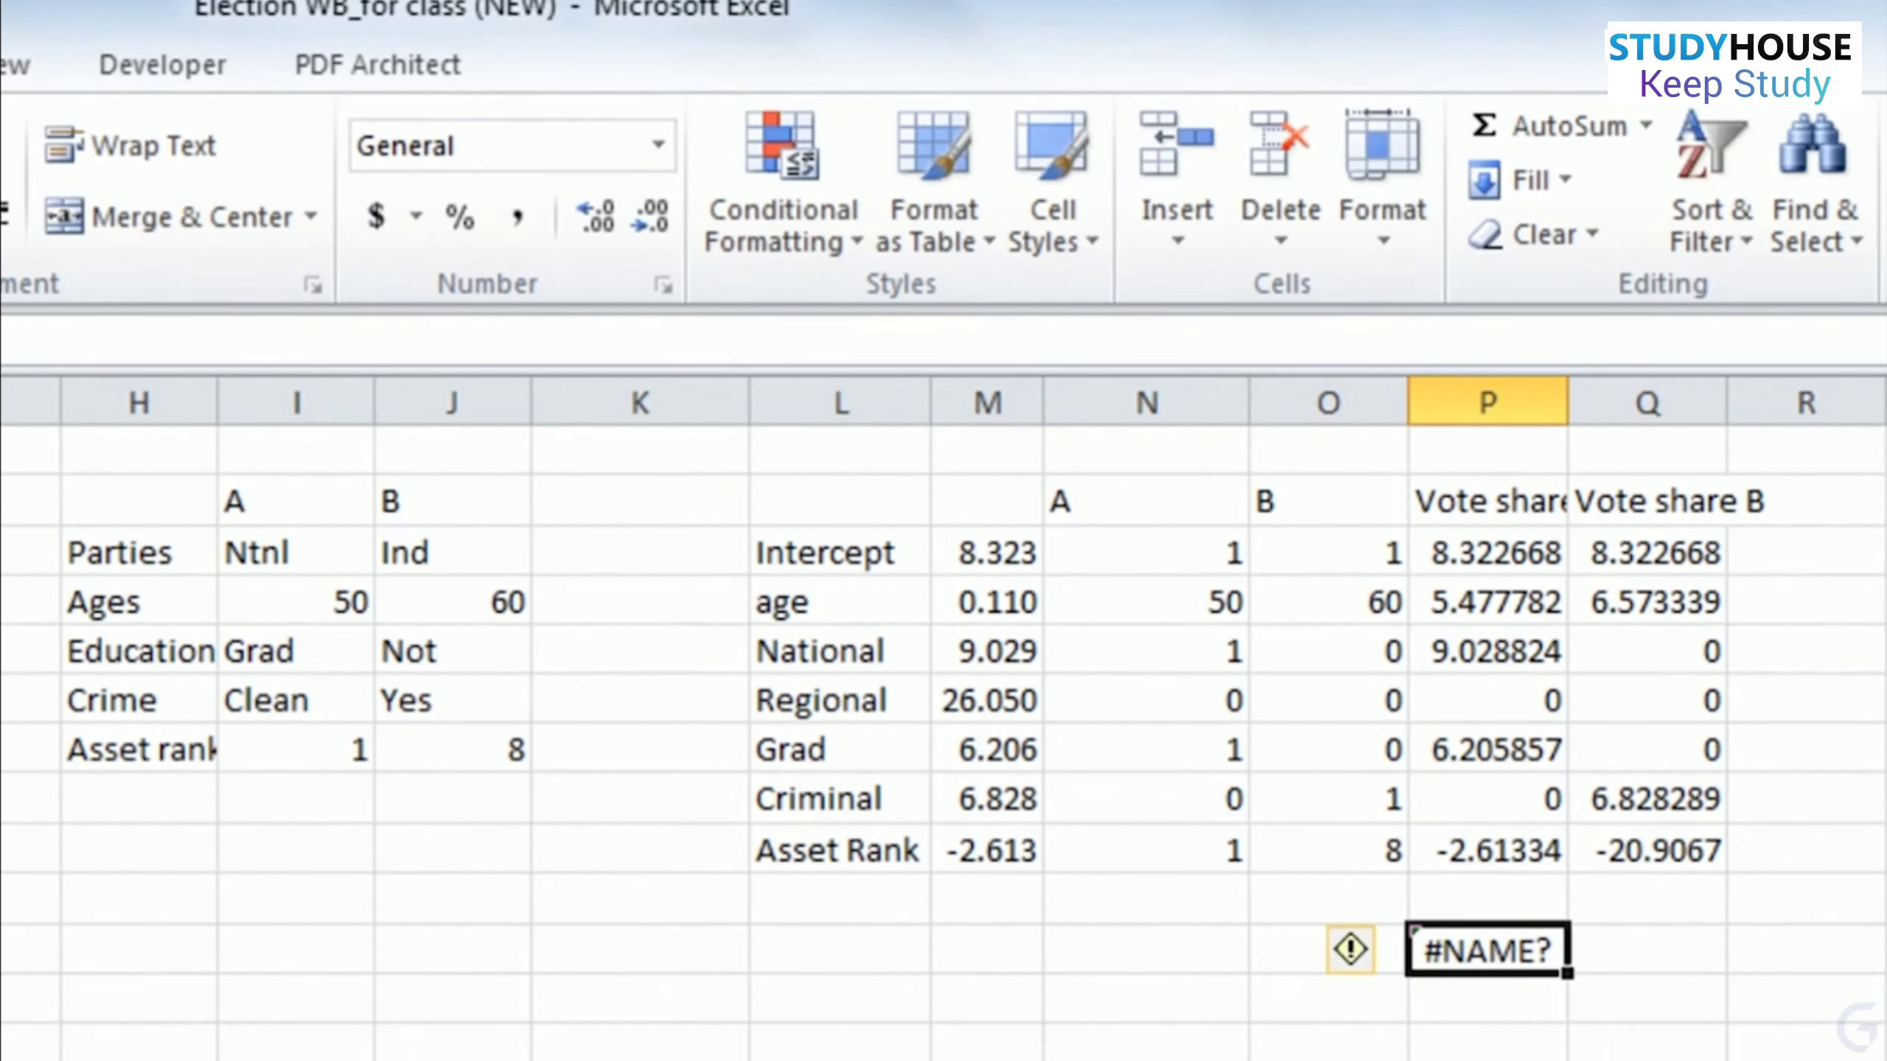
left_click(232, 260)
key("BackSpace")
key("Return")
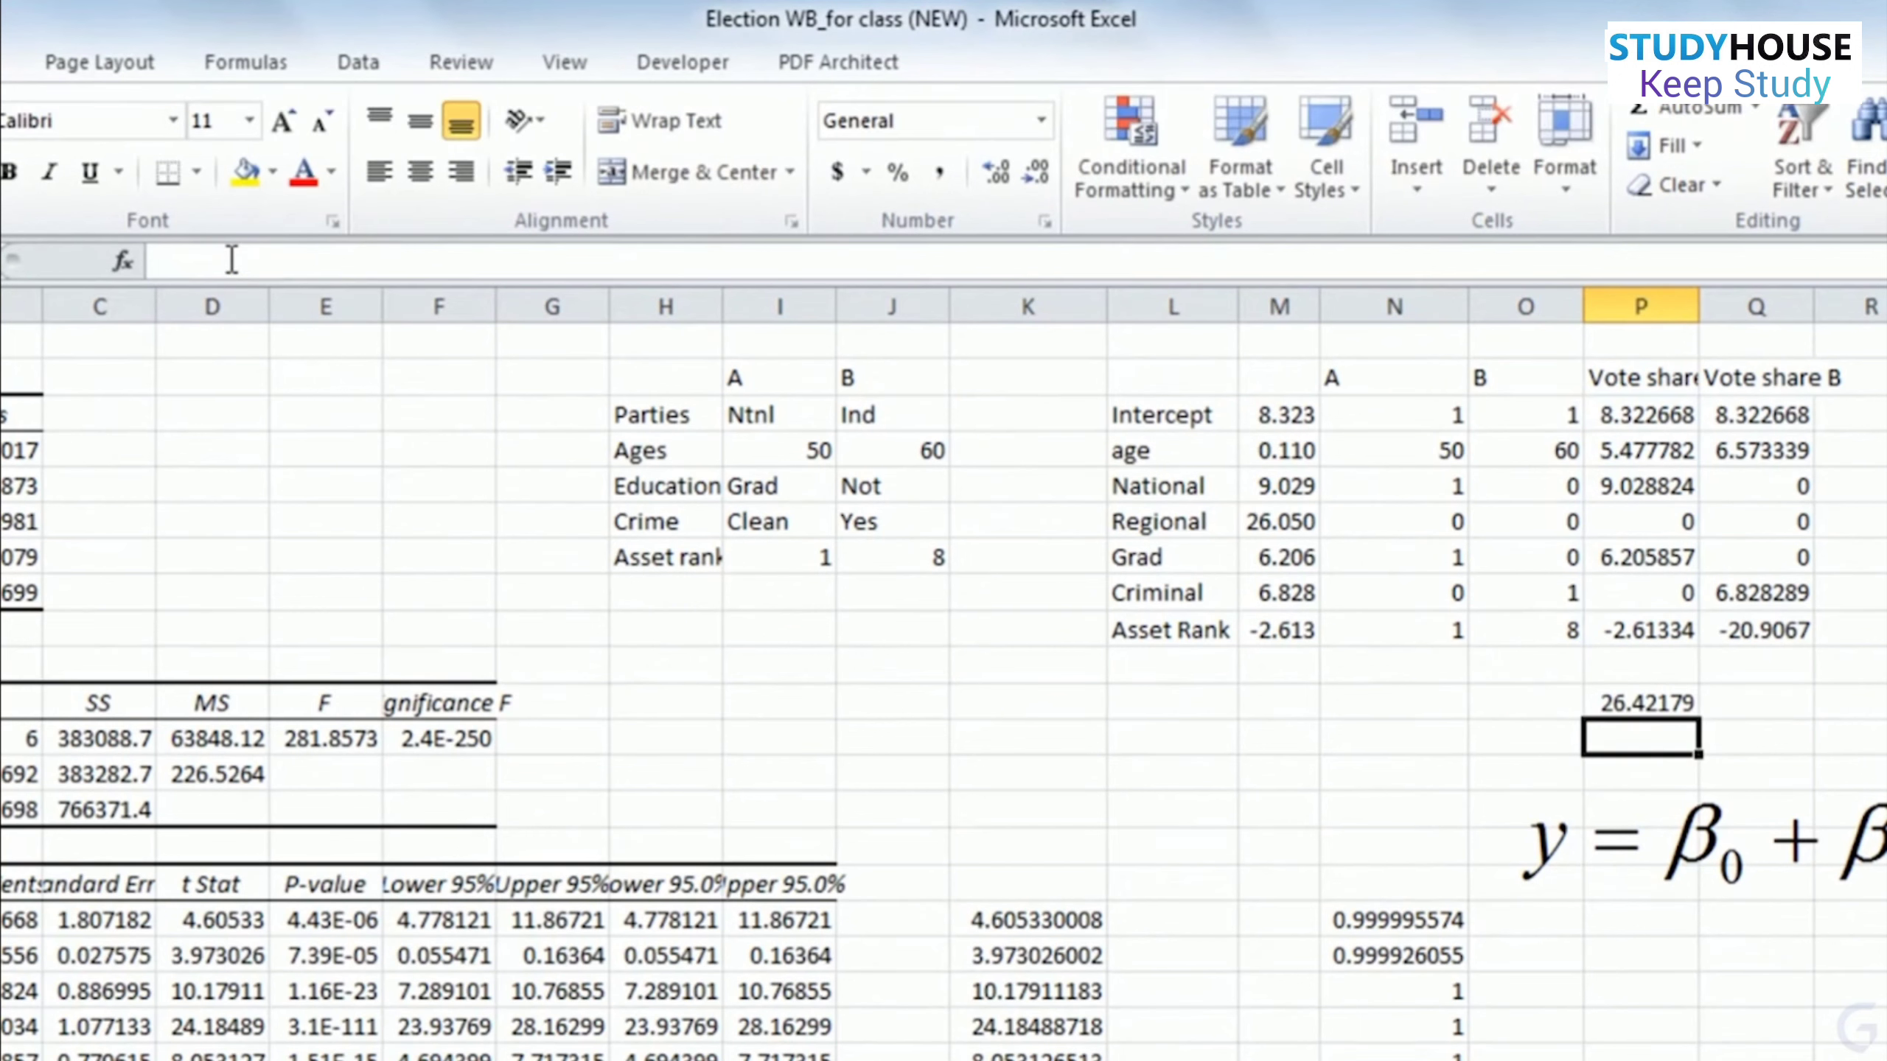
left_click(1679, 699)
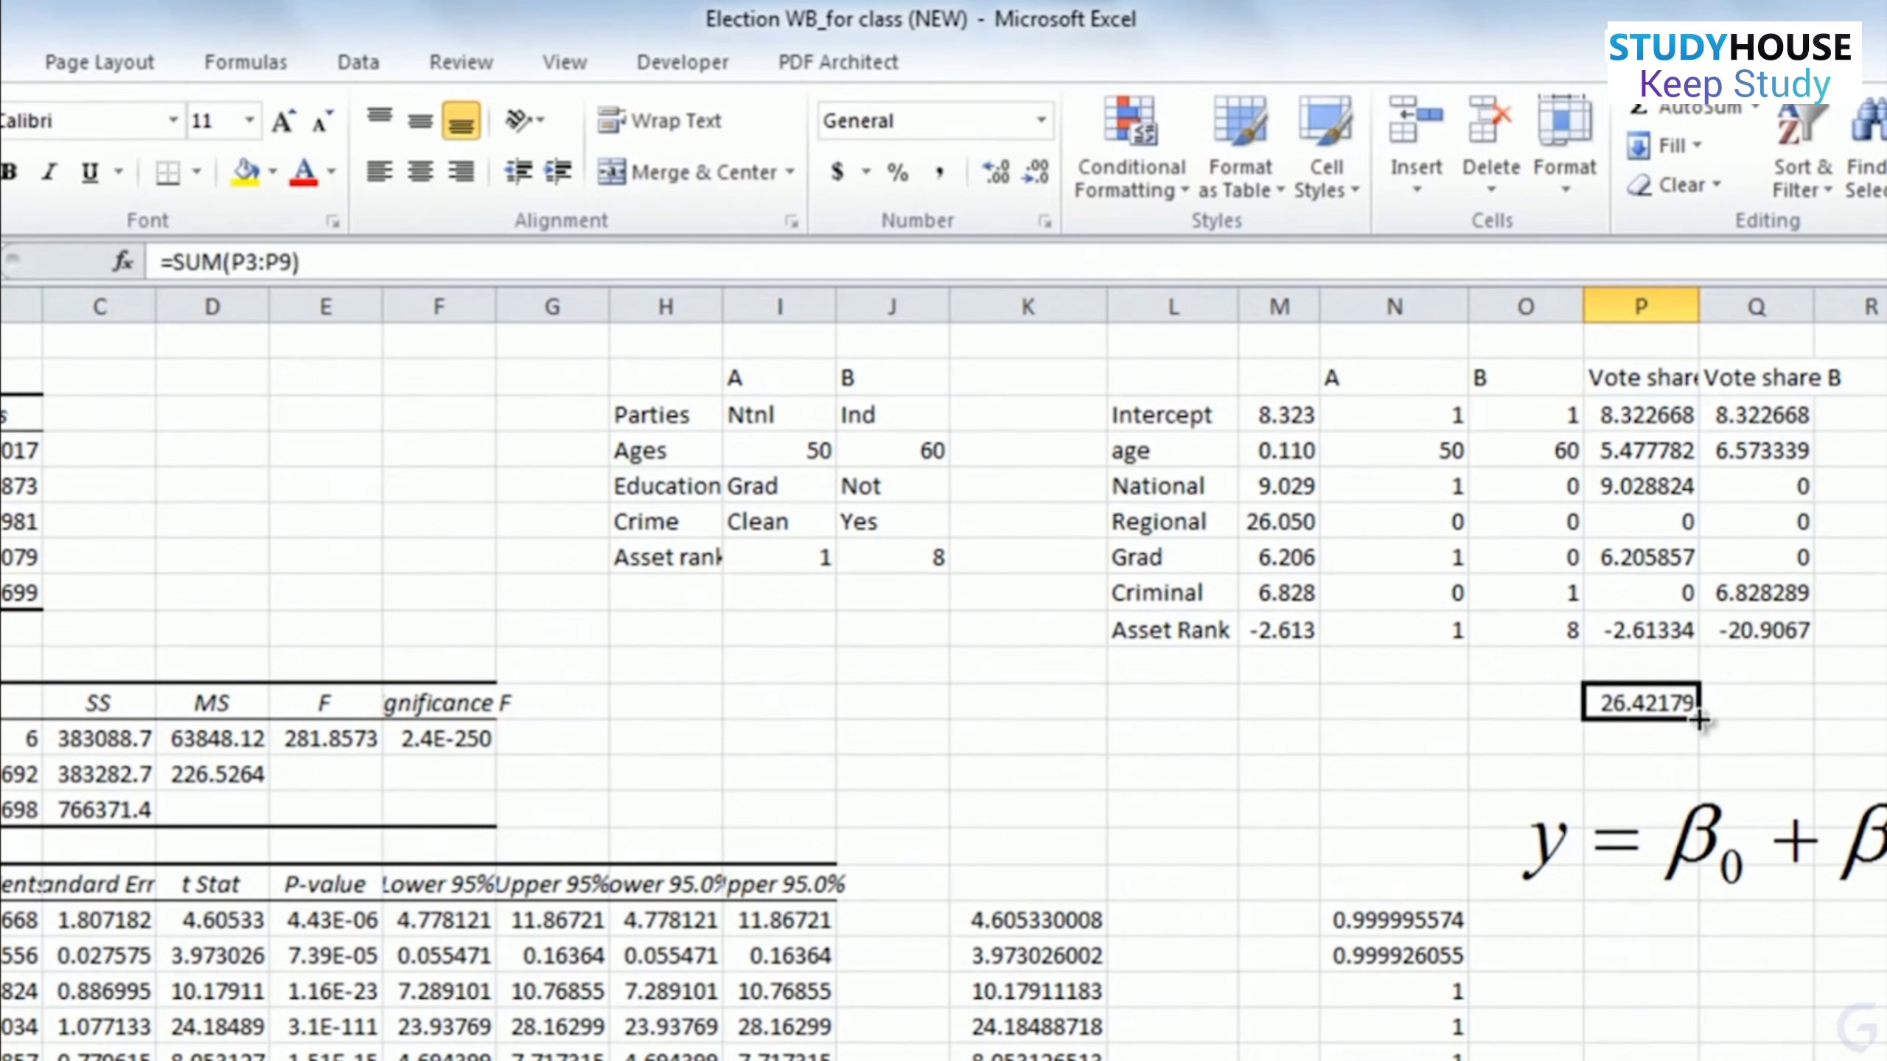
left_click_drag(1700, 720, 1816, 712)
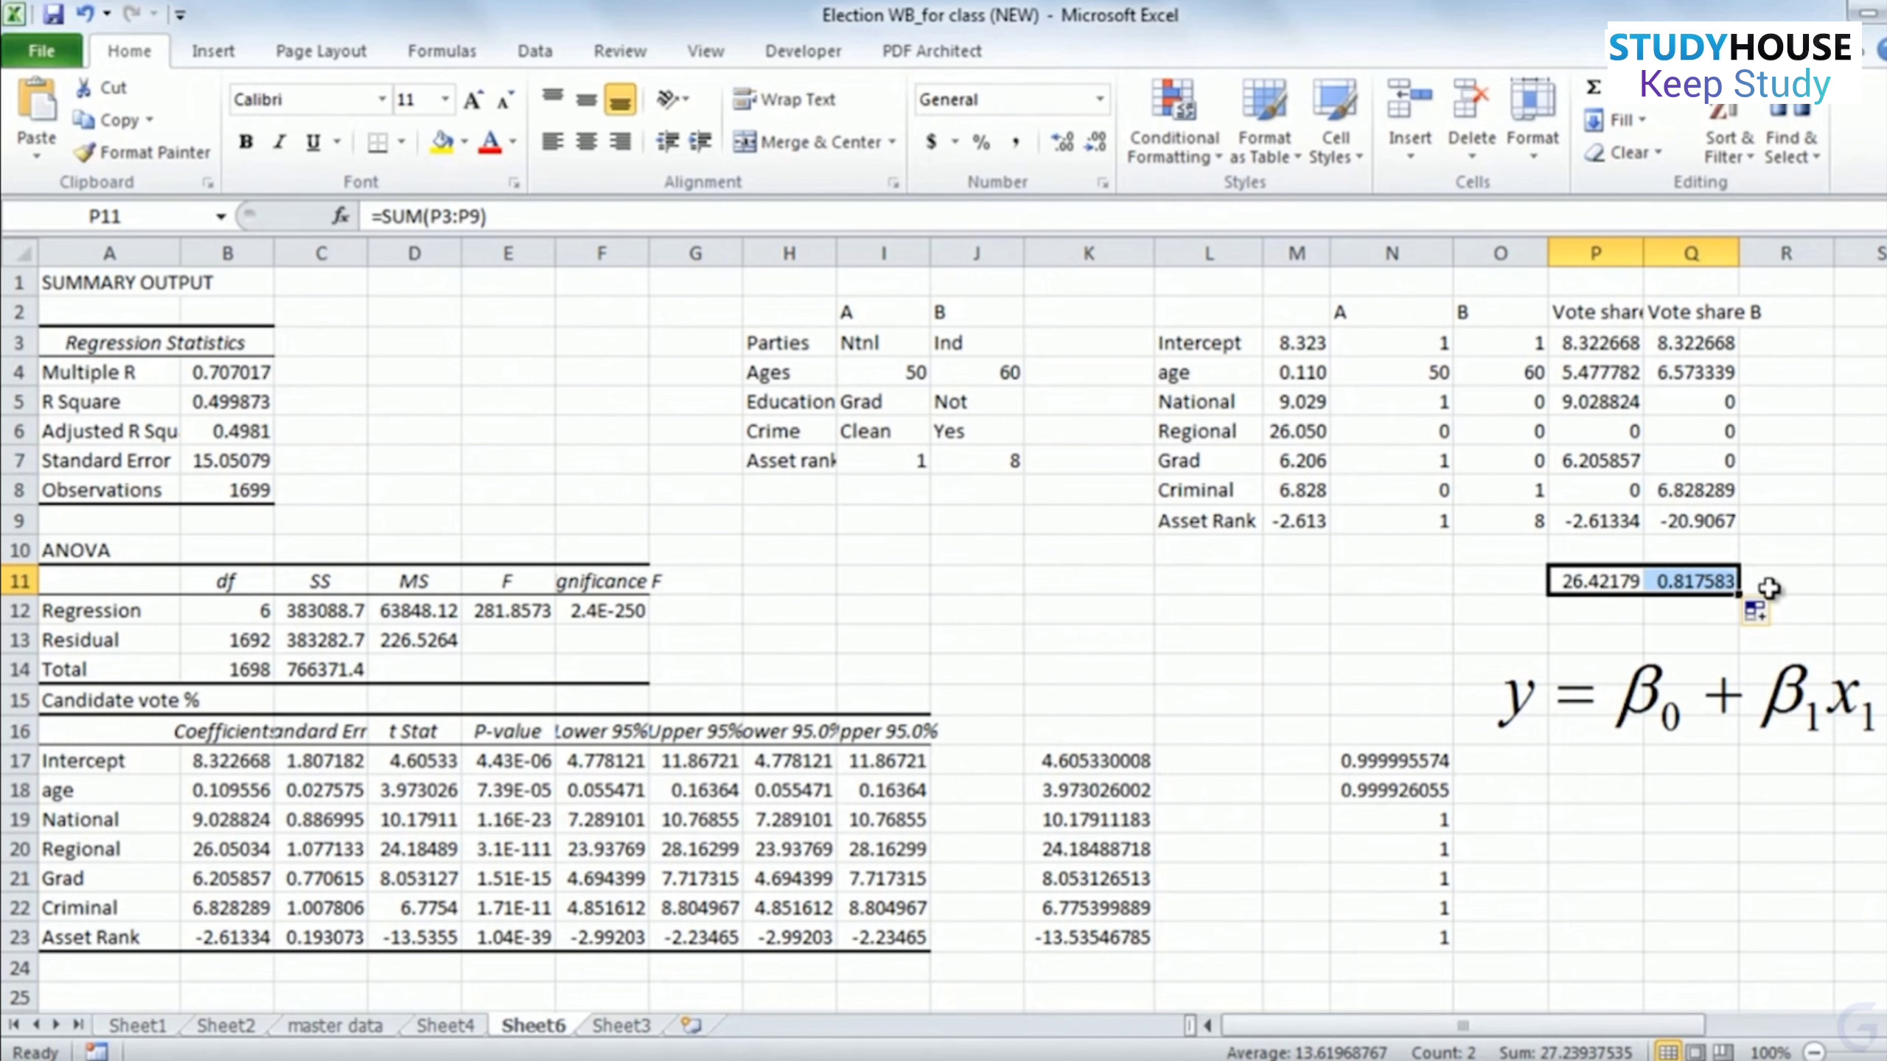
- Examine the Regional and National coefficients in the regression output
left_click(245, 853)
left_click(246, 818)
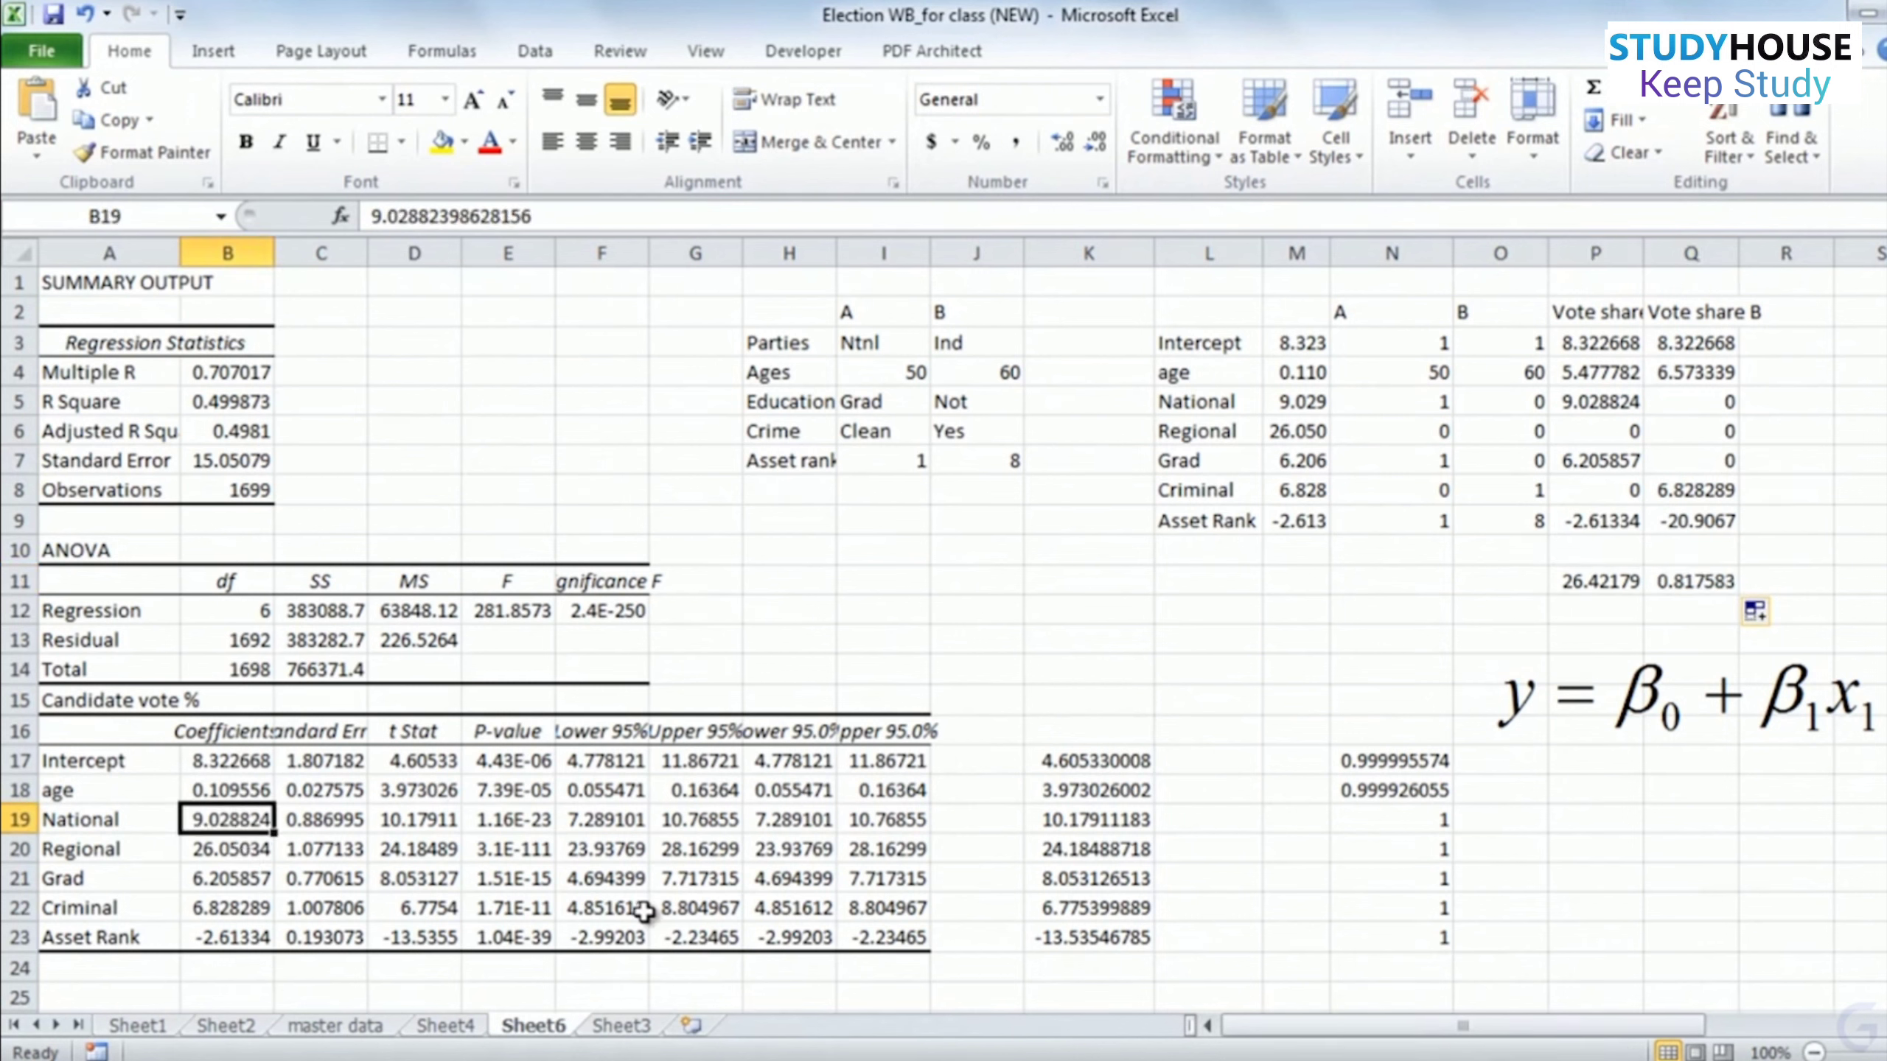